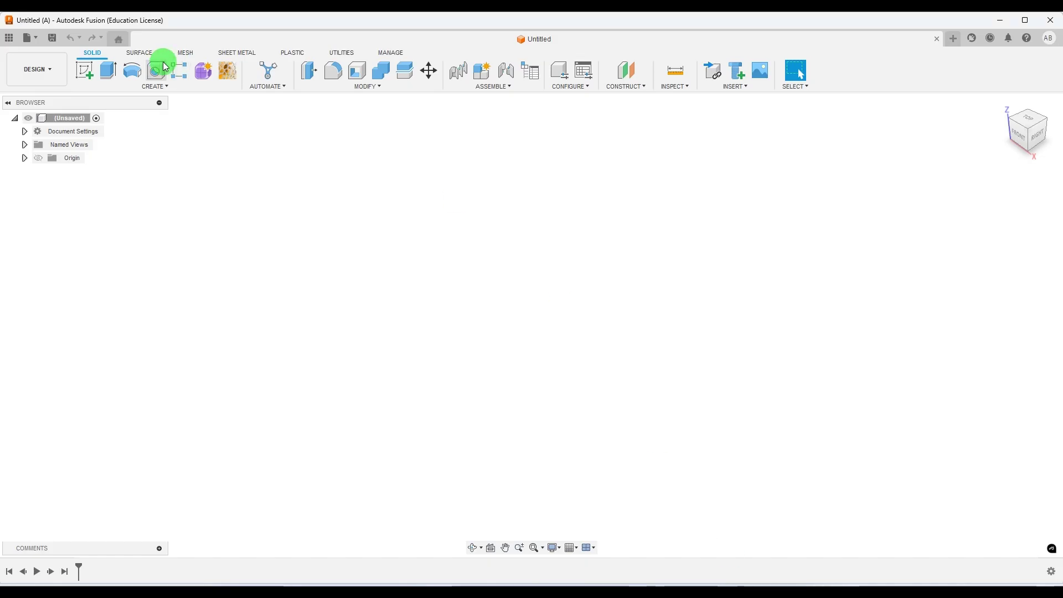
Start a sketch on the right origin plane and draw an 80 mm diameter circle centred on the origin.
{"action": "left_click", "coordinate": [86, 68]}
{"action": "left_click", "coordinate": [564, 278]}
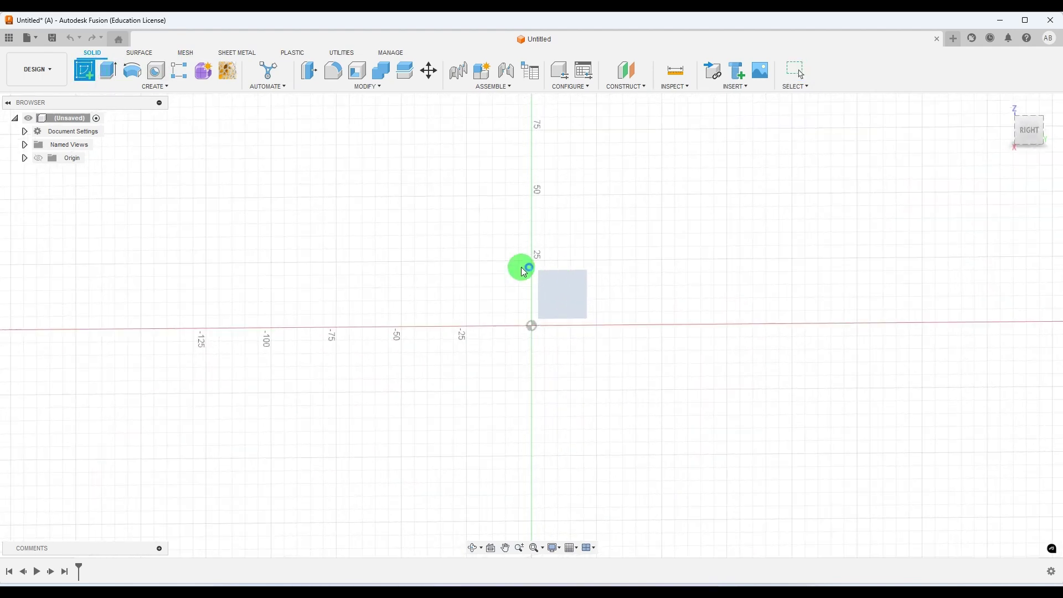
{"action": "left_click", "coordinate": [131, 70]}
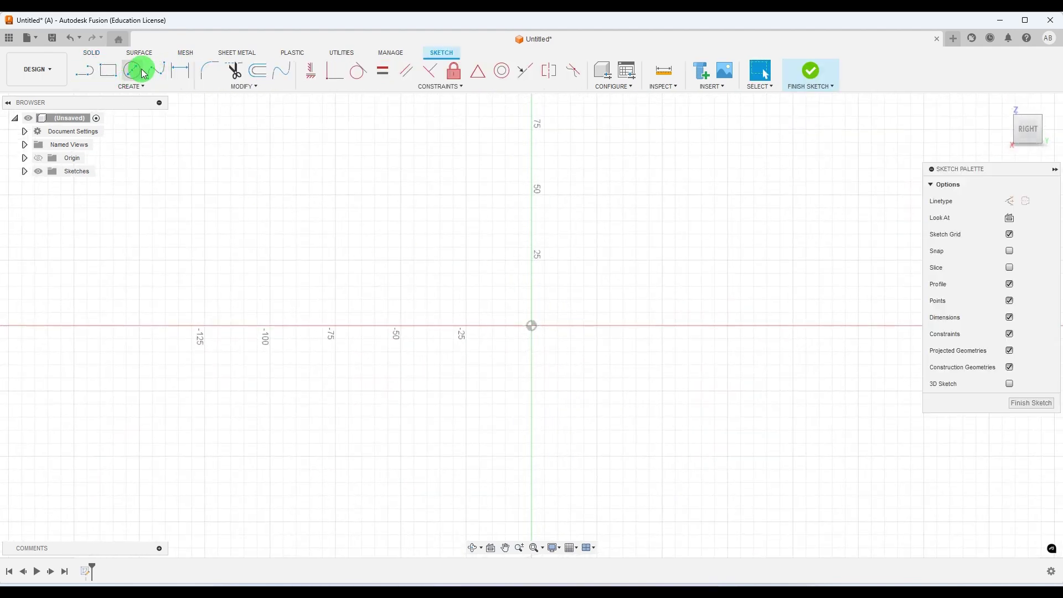
{"action": "left_click", "coordinate": [530, 326]}
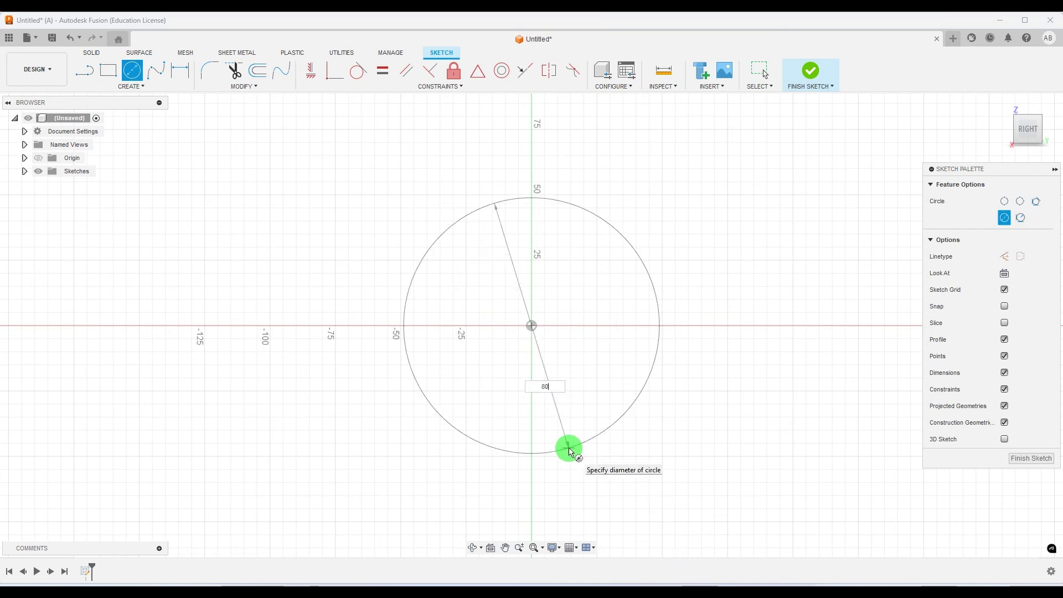
{"action": "key", "text": "Return"}
Check the reference drawing 207.jpg and draw a concentric 56 mm diameter circle at the origin.
{"action": "left_click", "coordinate": [744, 582]}
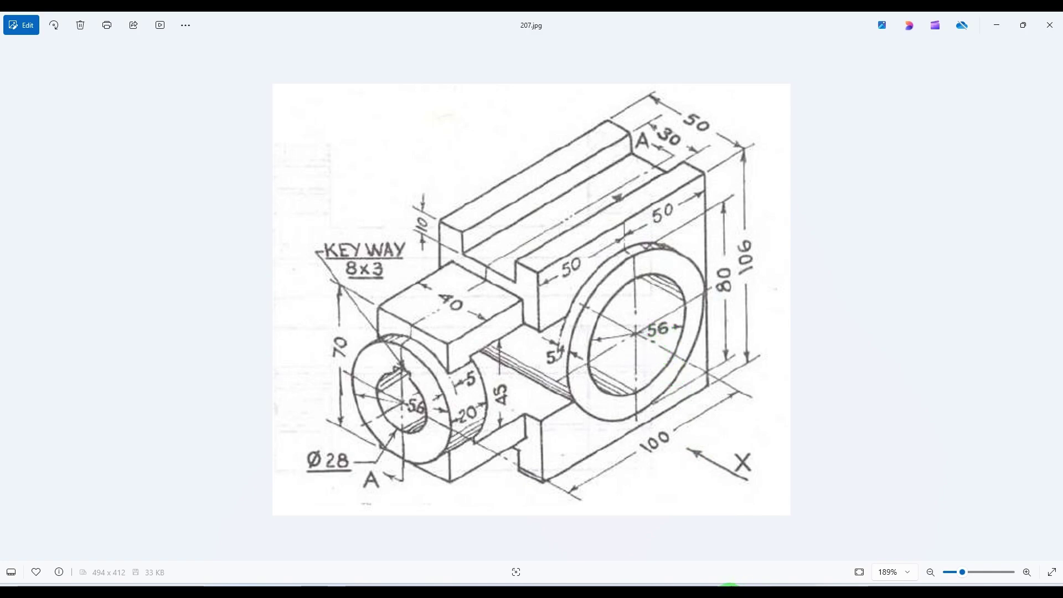
{"action": "left_click", "coordinate": [729, 594]}
{"action": "left_click", "coordinate": [138, 70]}
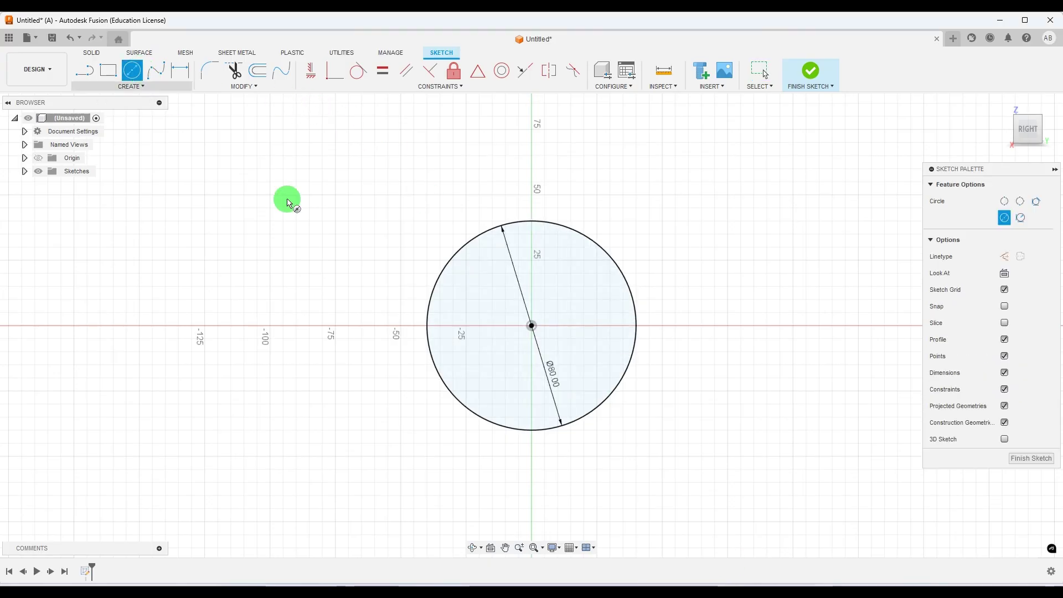
{"action": "left_click", "coordinate": [532, 326]}
{"action": "type", "text": "56"}
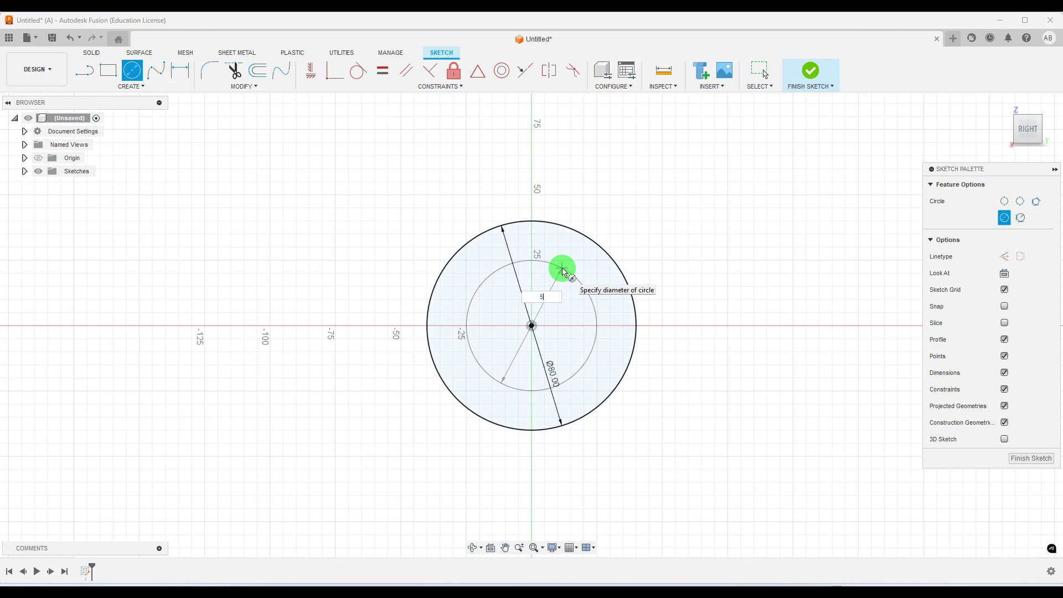
{"action": "key", "text": "Return"}
{"action": "key", "text": "Escape"}
{"action": "scroll", "coordinate": [554, 331], "scroll_direction": "down", "scroll_amount": 3}
{"action": "scroll", "coordinate": [546, 365], "scroll_direction": "up", "scroll_amount": 3}
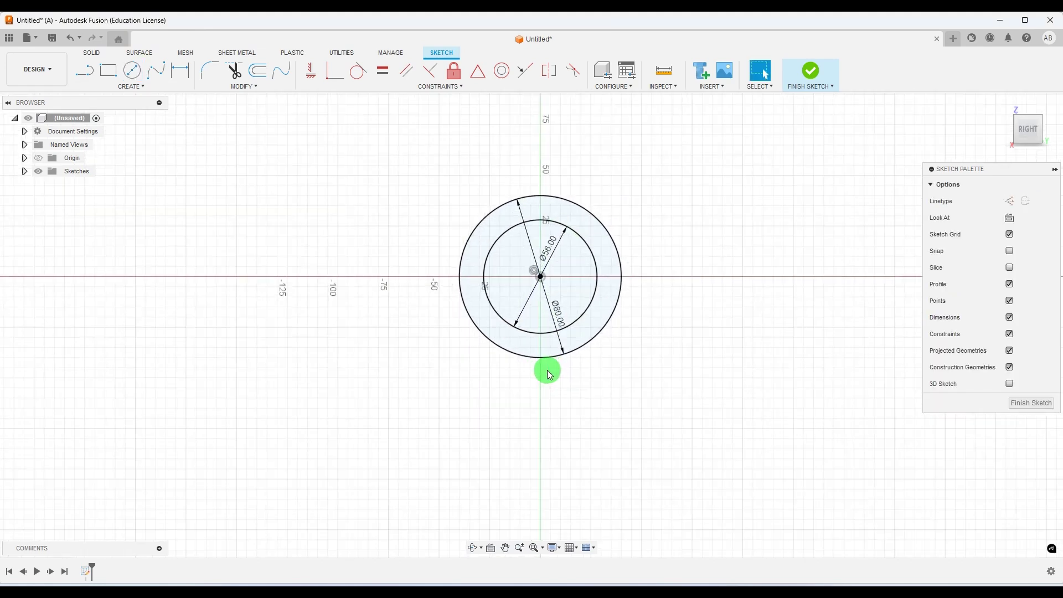
Sketch a two-point rectangle that encloses both circles.
{"action": "left_click", "coordinate": [109, 70]}
{"action": "left_click", "coordinate": [407, 138]}
{"action": "left_click", "coordinate": [689, 409]}
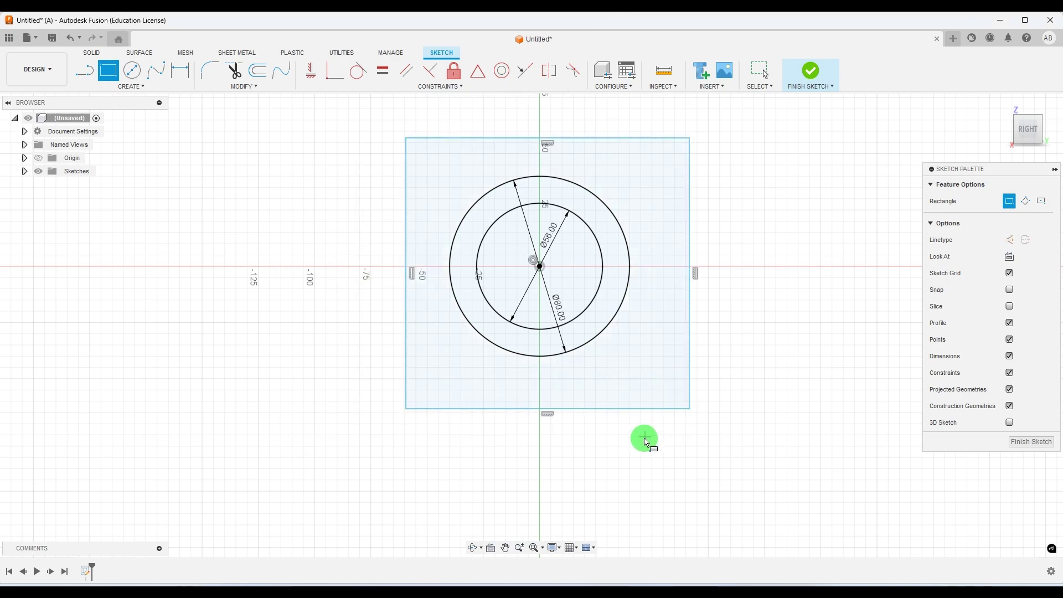
{"action": "scroll", "coordinate": [720, 487], "scroll_direction": "down", "scroll_amount": 2}
{"action": "key", "text": "Escape"}
Consult the reference drawing and dimension the rectangle's left and right edges at 50 mm each from the circle centre.
{"action": "key", "text": "alt+Tab"}
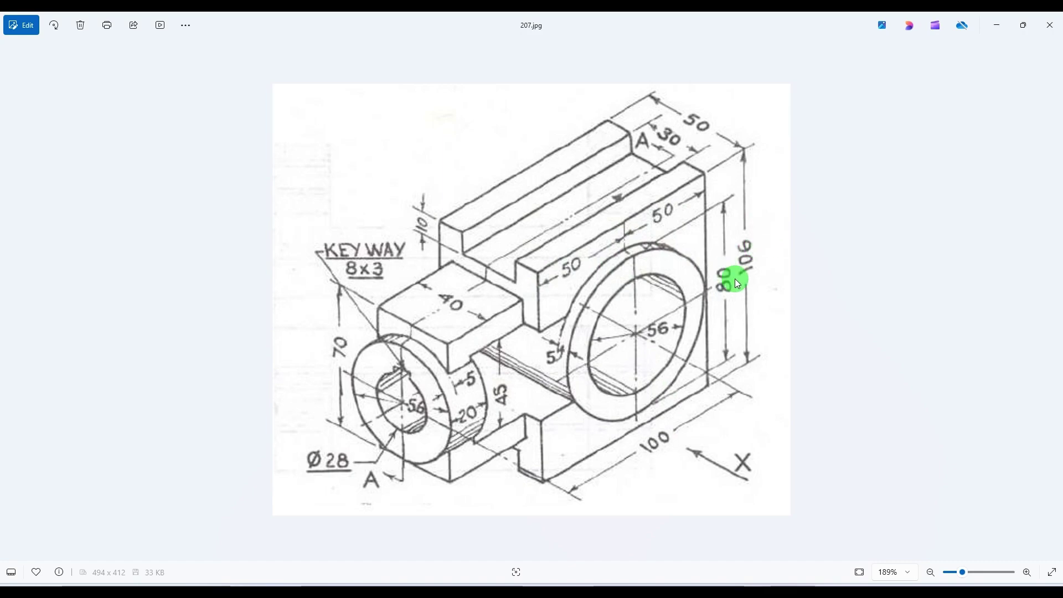
{"action": "key", "text": "alt+Tab"}
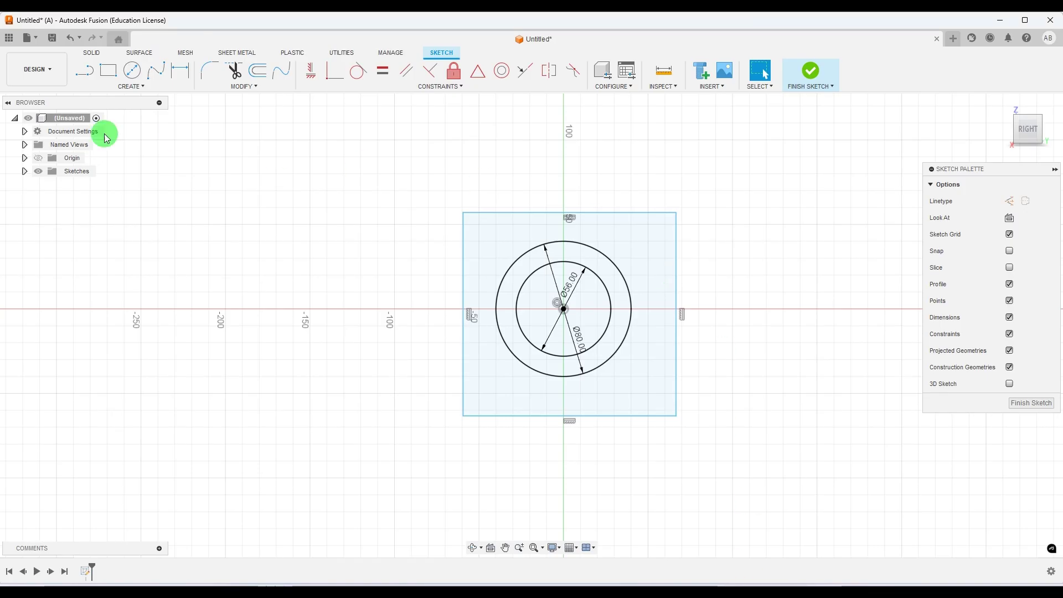
{"action": "left_click", "coordinate": [182, 71]}
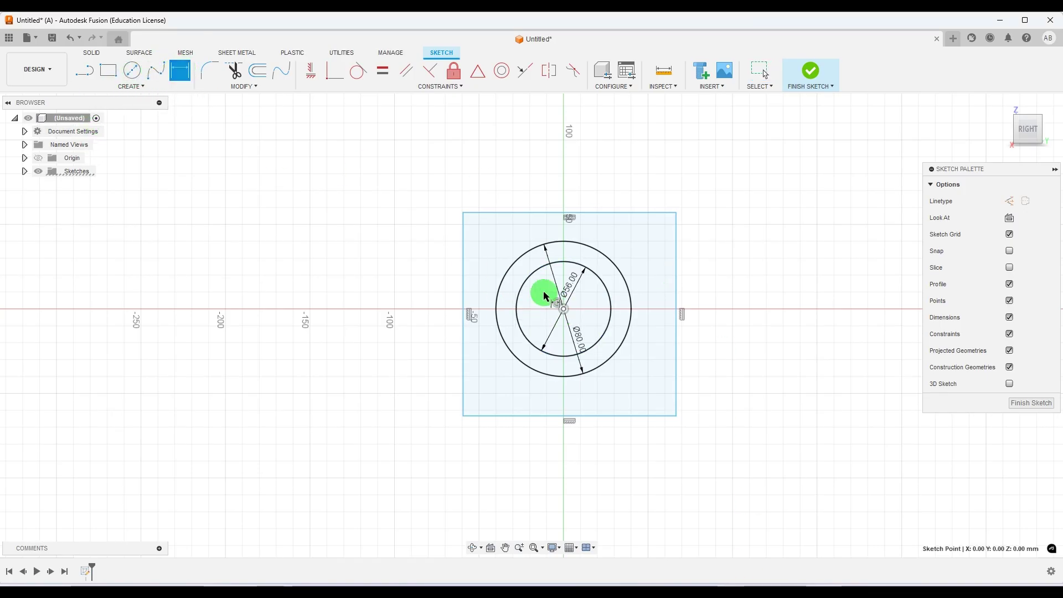
{"action": "left_click", "coordinate": [481, 229]}
{"action": "left_click", "coordinate": [495, 164]}
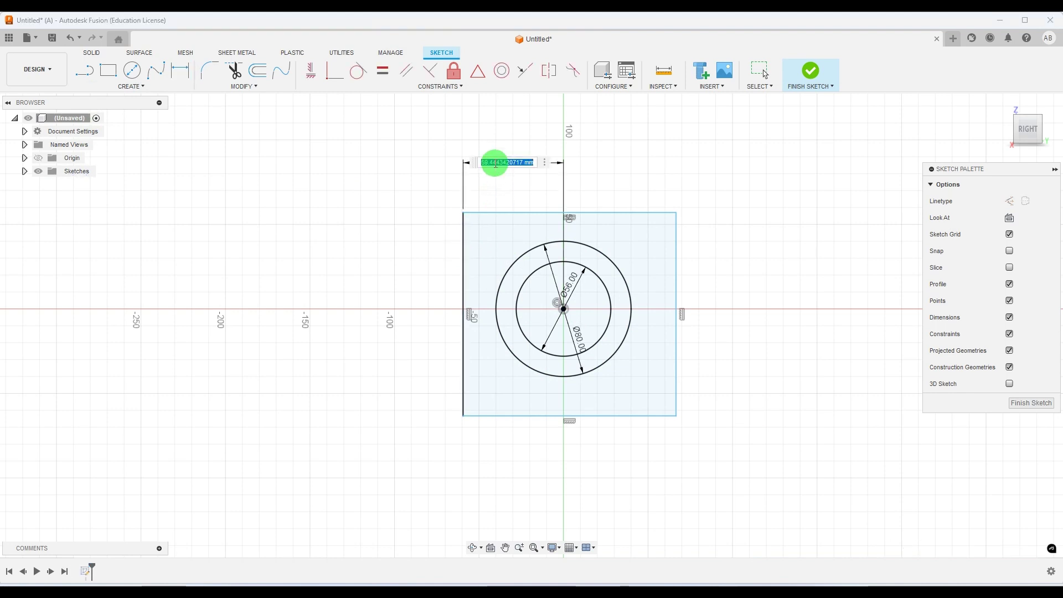
{"action": "key", "text": "Return"}
{"action": "left_click", "coordinate": [563, 313]}
{"action": "left_click", "coordinate": [695, 280]}
{"action": "left_click", "coordinate": [622, 166]}
{"action": "type", "text": "50"}
{"action": "key", "text": "Return"}
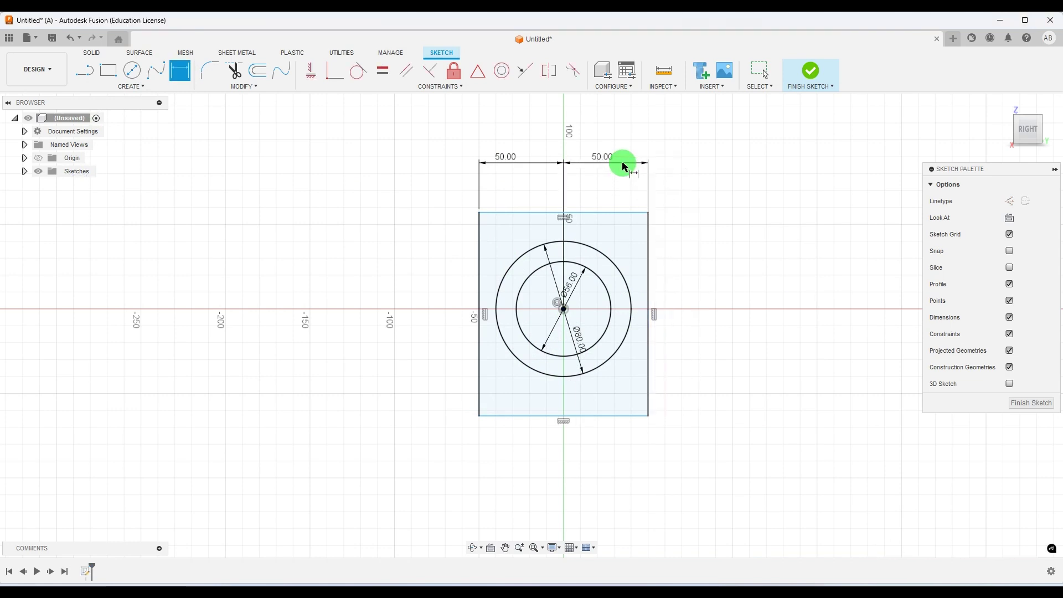
Dimension the rectangle's height to 106 mm.
{"action": "left_click", "coordinate": [664, 295]}
{"action": "left_click", "coordinate": [731, 305]}
{"action": "type", "text": "10"}
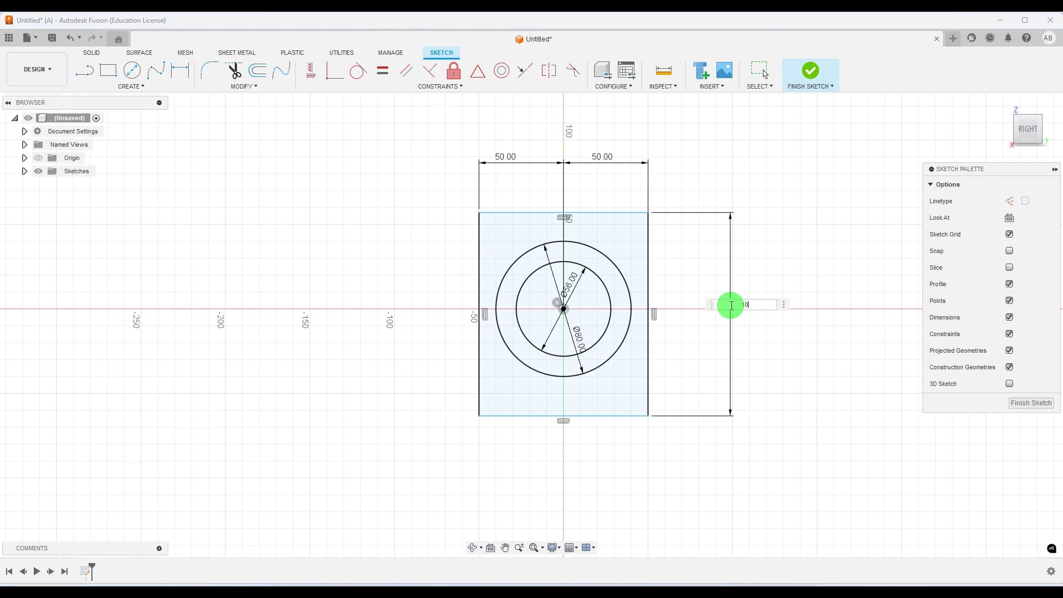
{"action": "type", "text": "6"}
{"action": "key", "text": "Return"}
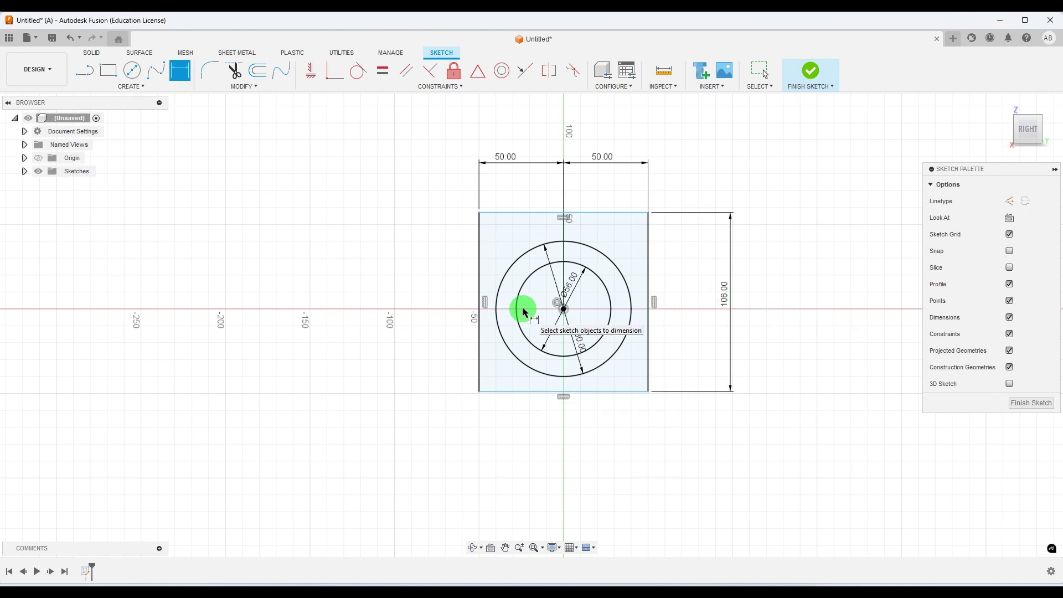
Dimension the distance from the circle centre to the rectangle's top edge as 106/2.
{"action": "left_click", "coordinate": [563, 309]}
{"action": "left_click", "coordinate": [617, 214]}
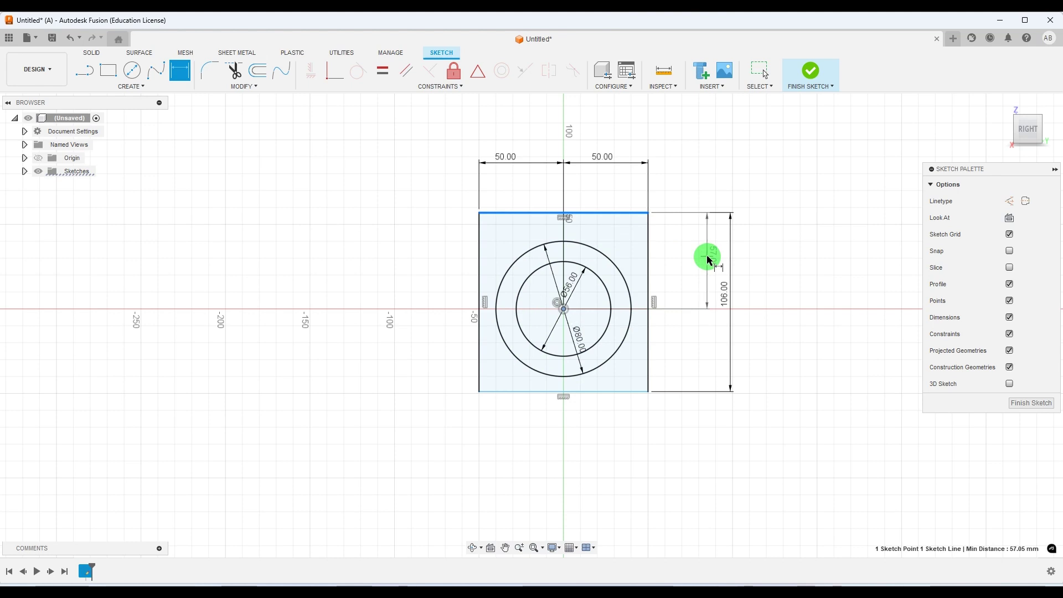
{"action": "left_click", "coordinate": [694, 251]}
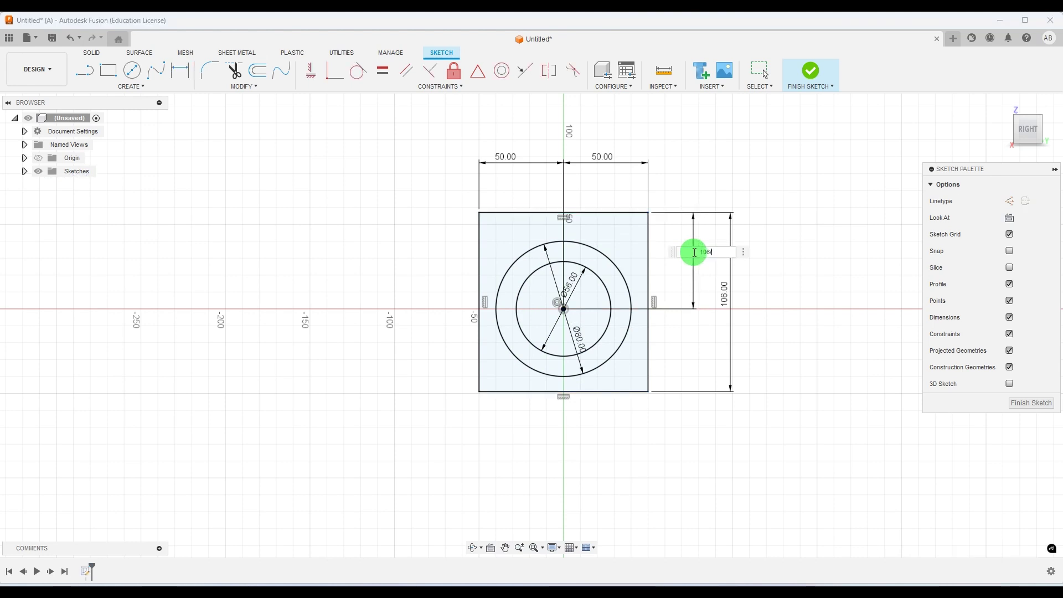
{"action": "type", "text": "106/2"}
{"action": "key", "text": "Return"}
{"action": "scroll", "coordinate": [436, 332], "scroll_direction": "down", "scroll_amount": 2}
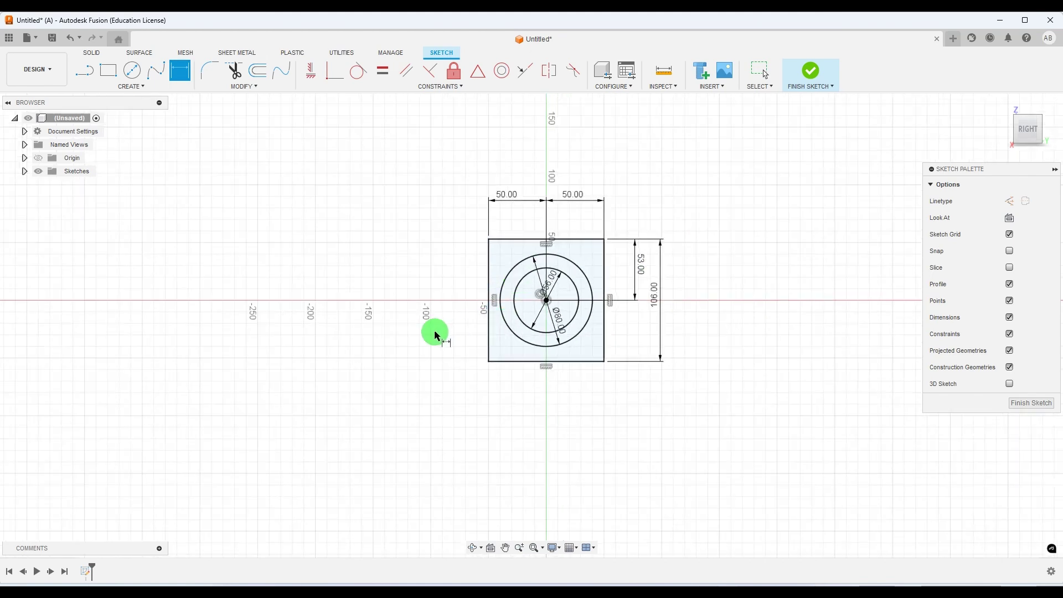
{"action": "scroll", "coordinate": [585, 346], "scroll_direction": "up", "scroll_amount": 2}
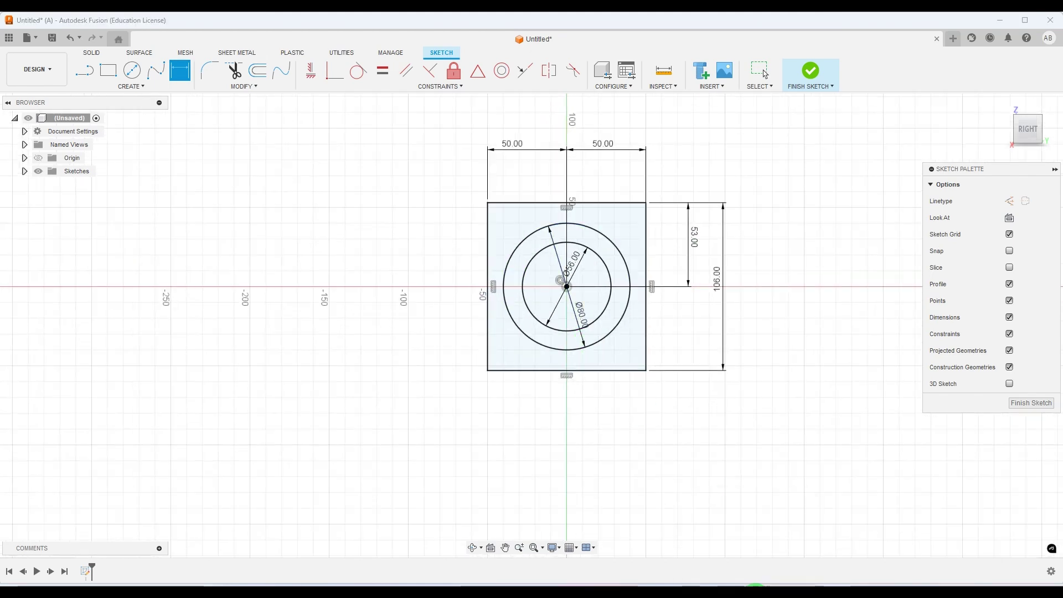
Consult the reference drawing and sketch a three-sided line outline extending about 83 mm outward from the rectangle's left edge.
{"action": "left_click", "coordinate": [742, 585]}
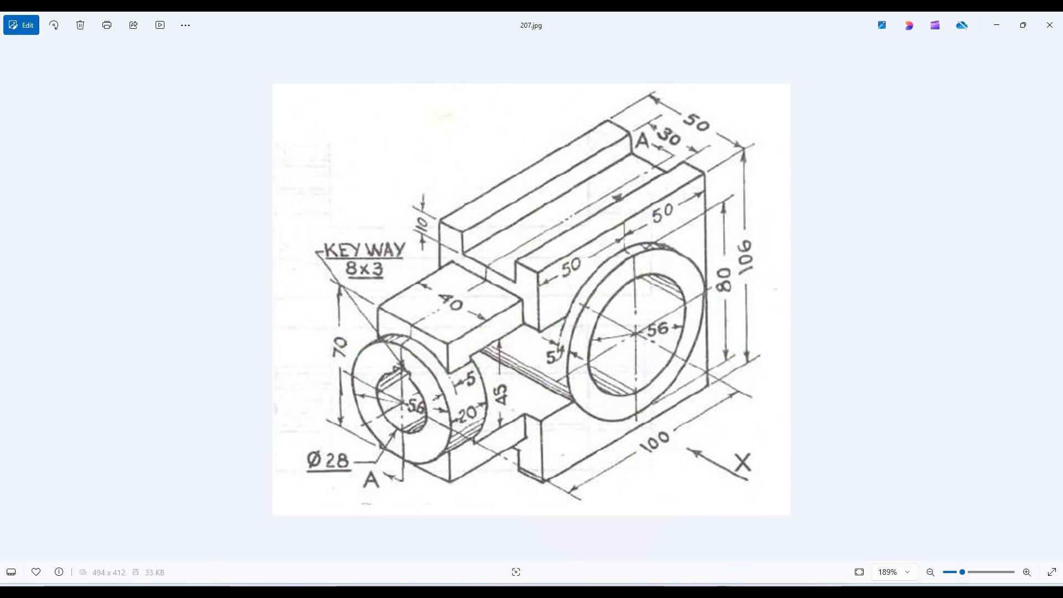
{"action": "left_click", "coordinate": [743, 585]}
{"action": "left_click", "coordinate": [86, 69]}
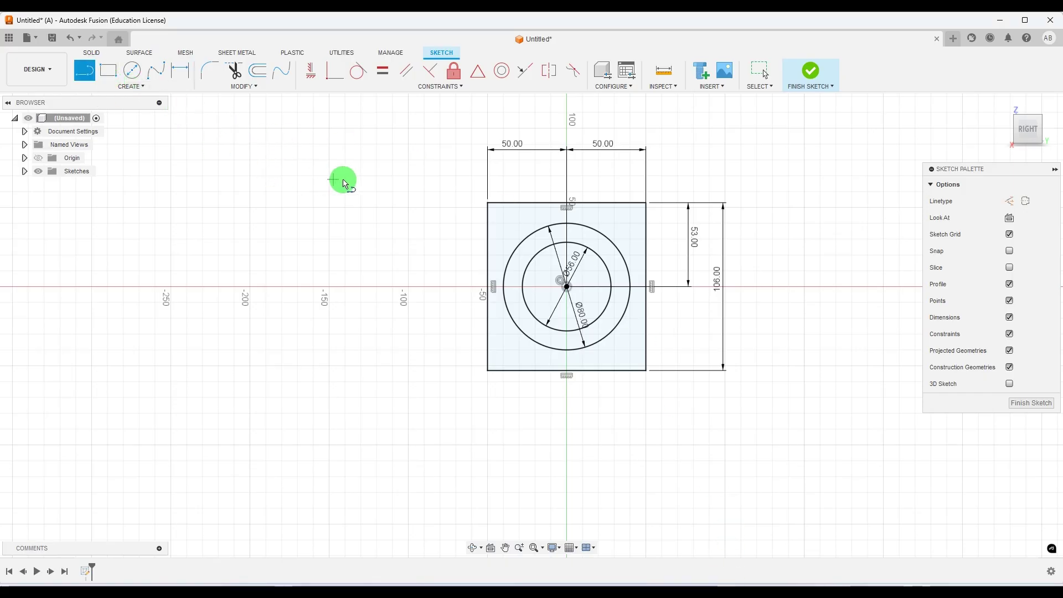
{"action": "left_click", "coordinate": [489, 228]}
{"action": "left_click", "coordinate": [357, 227]}
{"action": "left_click", "coordinate": [355, 336]}
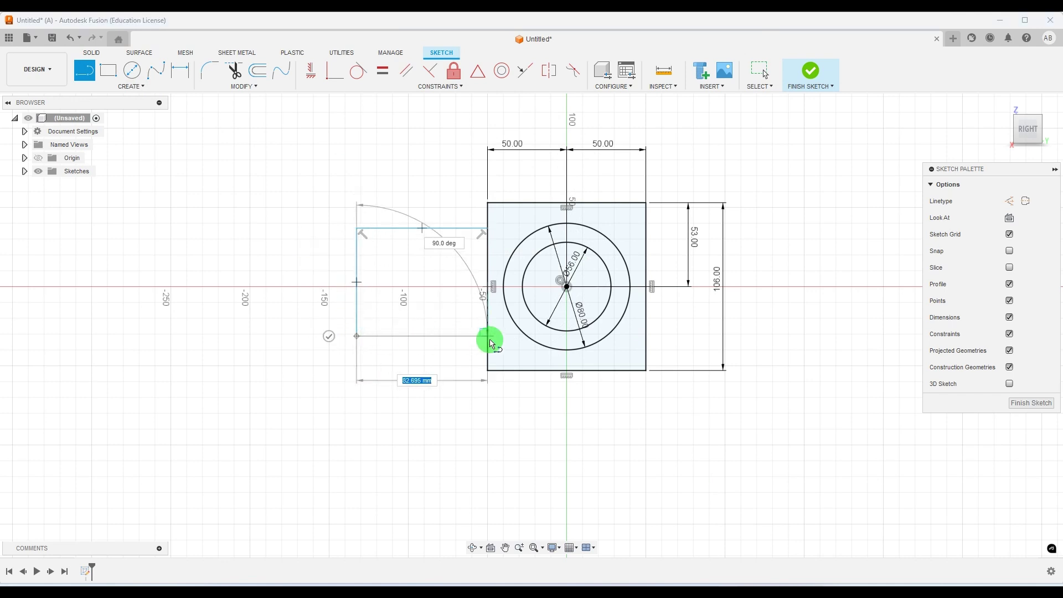
{"action": "left_click", "coordinate": [490, 336]}
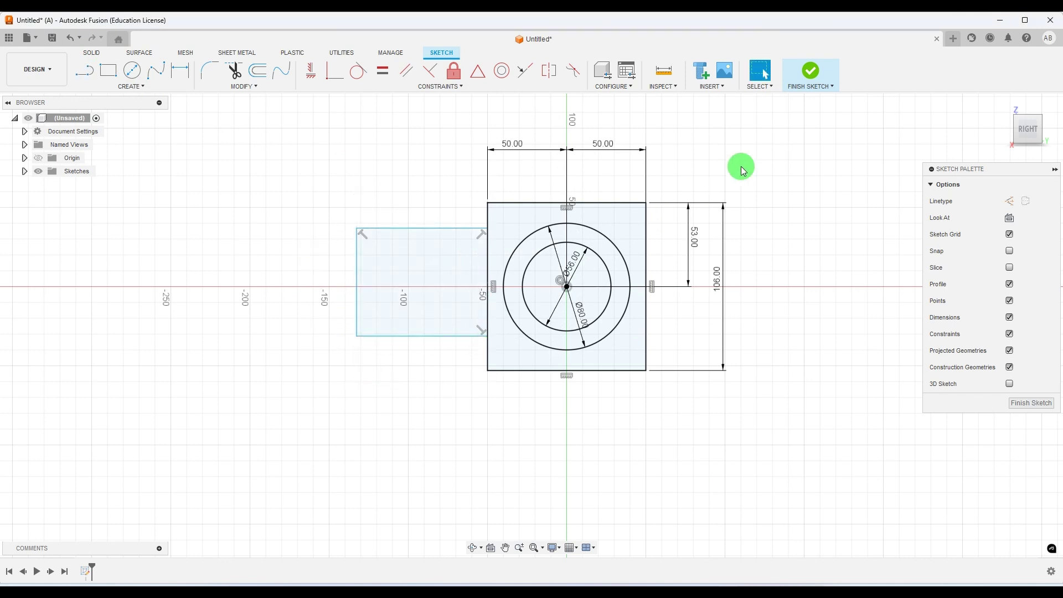
Check the reference drawing and dimension the side outline's outer vertical edge at 100 mm from the circle centre.
{"action": "left_click", "coordinate": [180, 71]}
{"action": "left_click", "coordinate": [759, 597]}
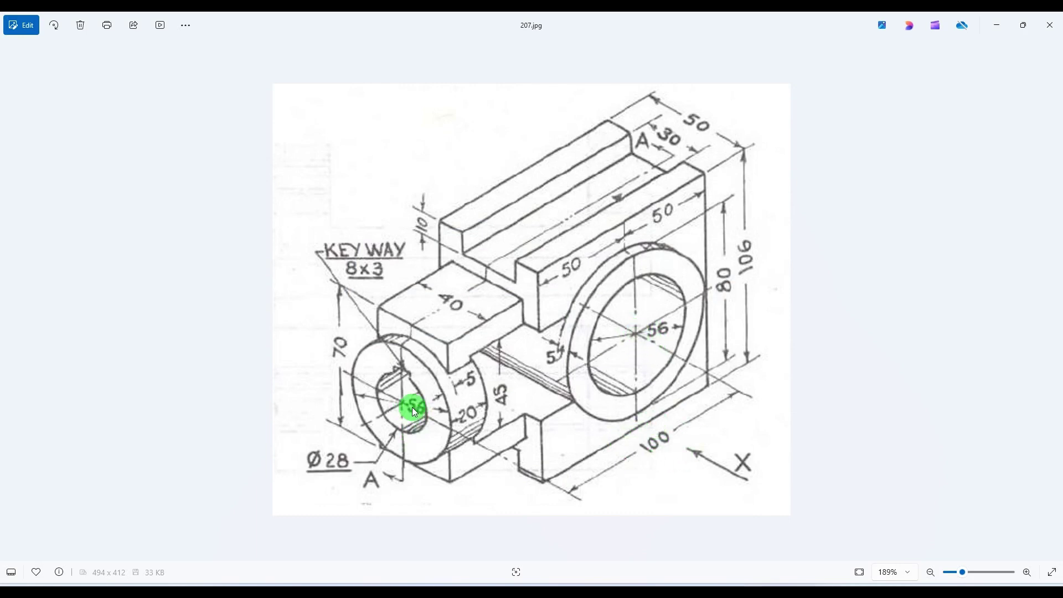
{"action": "left_click", "coordinate": [759, 597]}
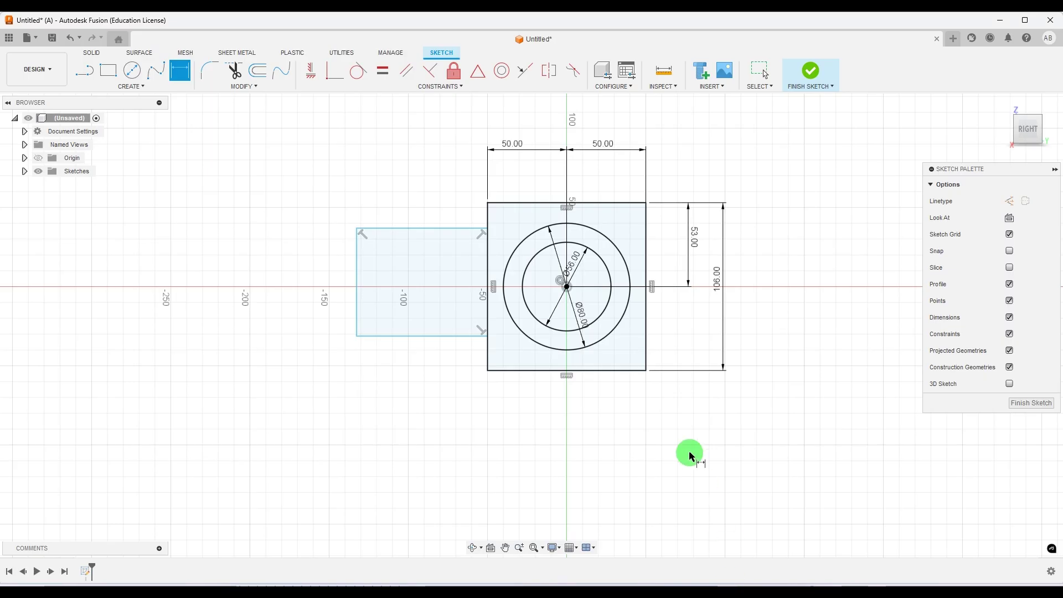
{"action": "left_click", "coordinate": [563, 286]}
{"action": "left_click", "coordinate": [357, 301]}
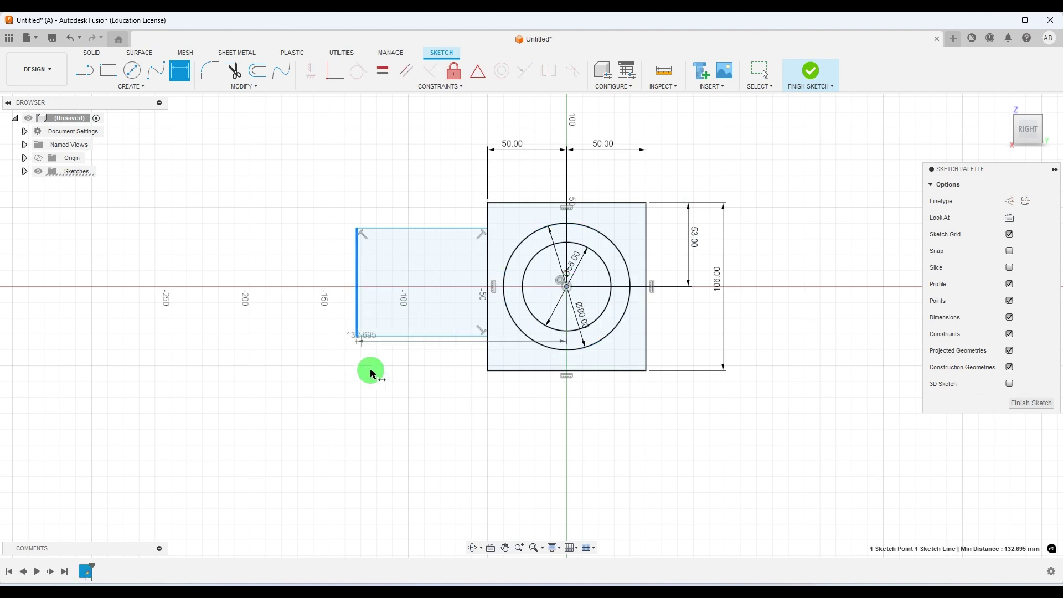
{"action": "left_click", "coordinate": [419, 441]}
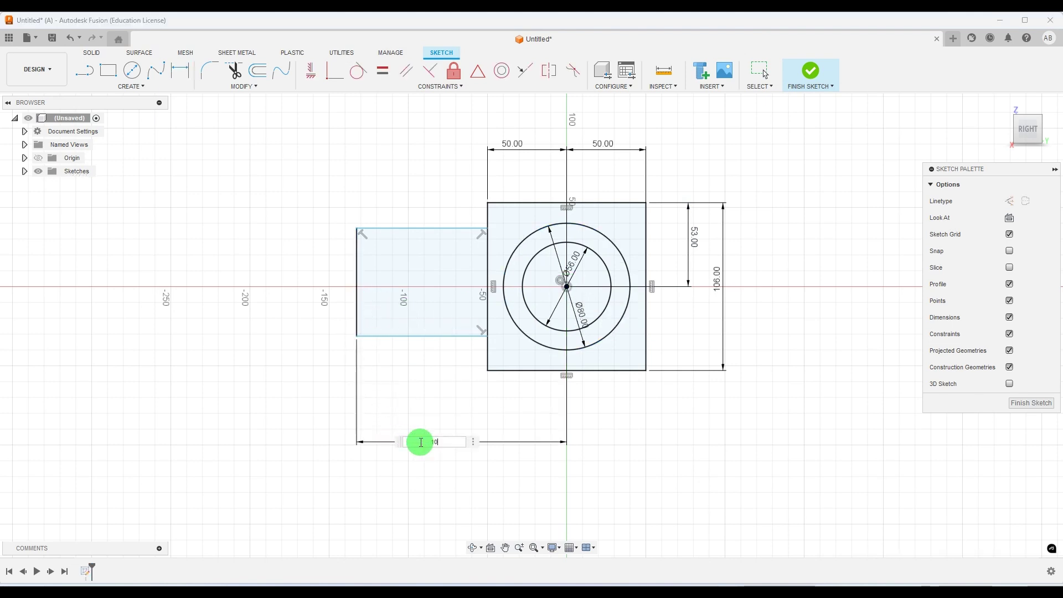
{"action": "key", "text": "Return"}
{"action": "scroll", "coordinate": [459, 404], "scroll_direction": "up", "scroll_amount": 3}
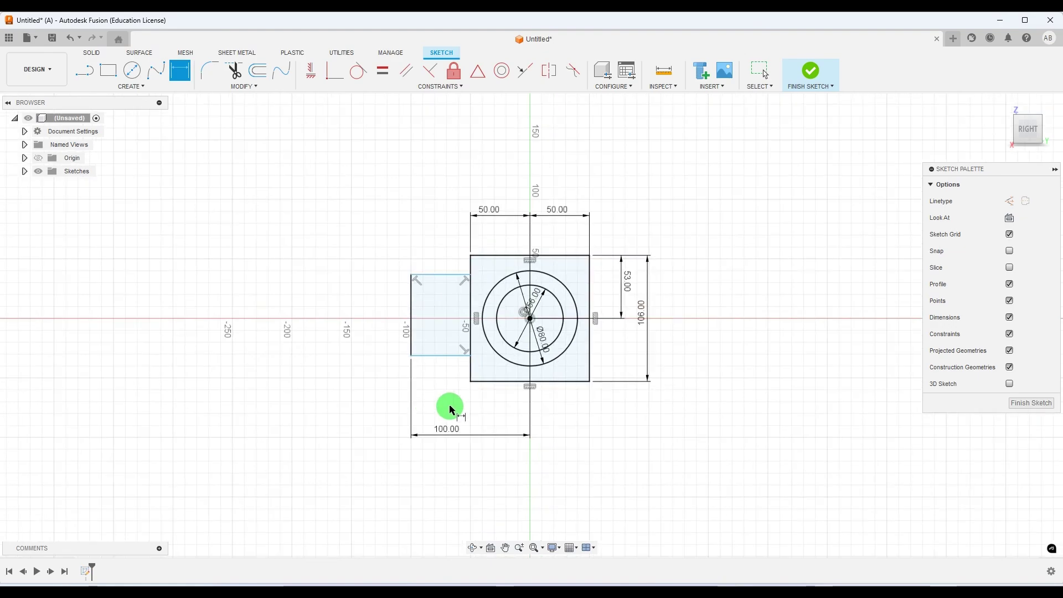
{"action": "scroll", "coordinate": [475, 394], "scroll_direction": "down", "scroll_amount": 2}
Check the reference drawing and dimension the side outline's outer vertical edge to a height of 70 mm.
{"action": "left_click", "coordinate": [757, 594]}
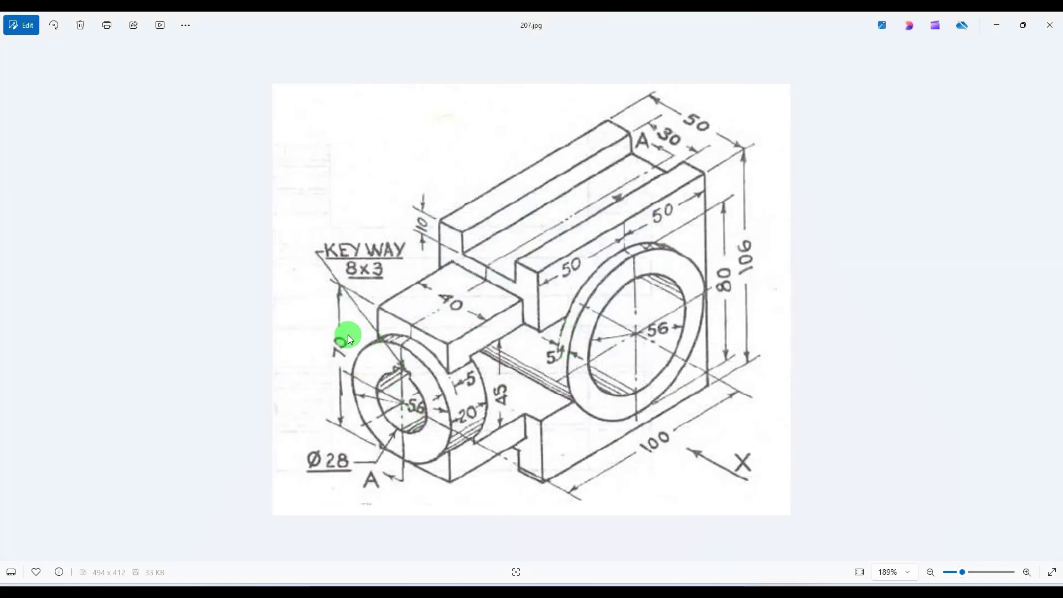
{"action": "left_click", "coordinate": [734, 593]}
{"action": "left_click", "coordinate": [404, 257]}
{"action": "left_click", "coordinate": [295, 275]}
{"action": "type", "text": "70"}
{"action": "key", "text": "Return"}
Dimension the distance from the circle centre to the side outline's top edge as 70/2.
{"action": "left_click", "coordinate": [569, 279]}
{"action": "left_click", "coordinate": [459, 216]}
{"action": "left_click", "coordinate": [341, 244]}
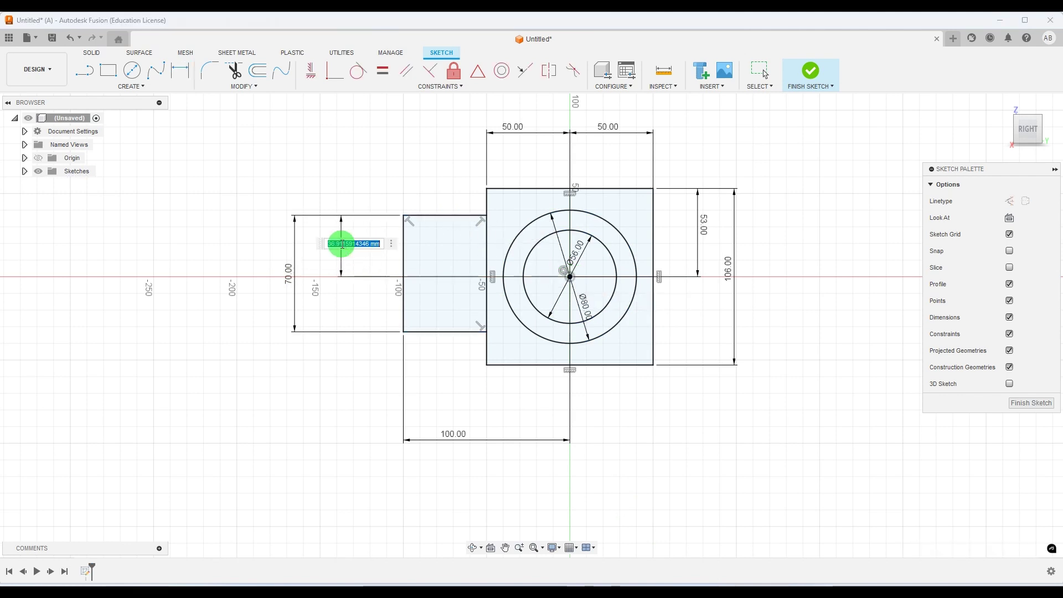
{"action": "type", "text": "70/2"}
{"action": "key", "text": "Return"}
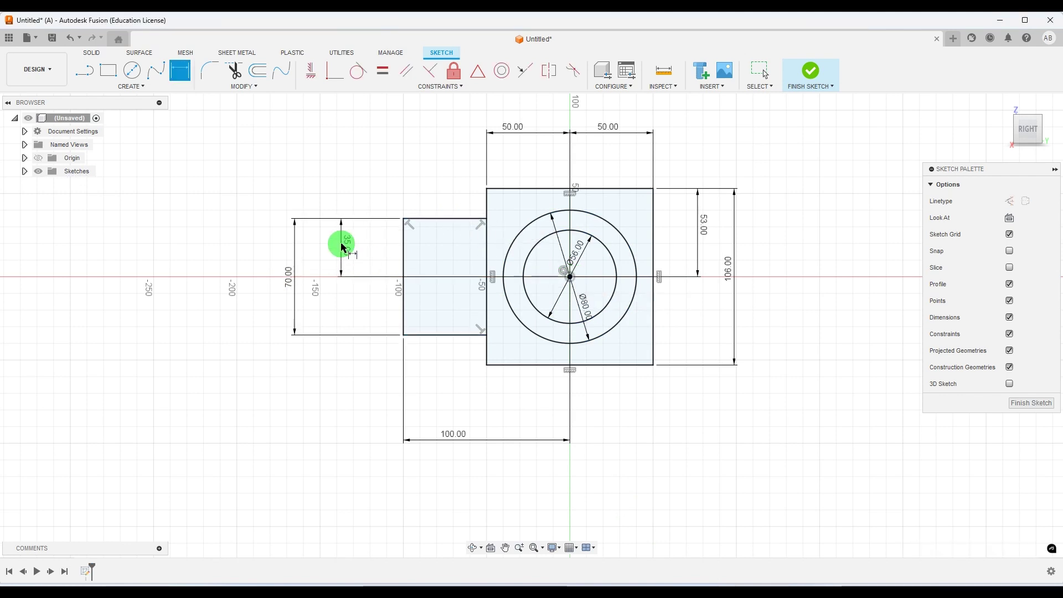
{"action": "scroll", "coordinate": [418, 312], "scroll_direction": "down", "scroll_amount": 1}
{"action": "scroll", "coordinate": [418, 312], "scroll_direction": "up", "scroll_amount": 1}
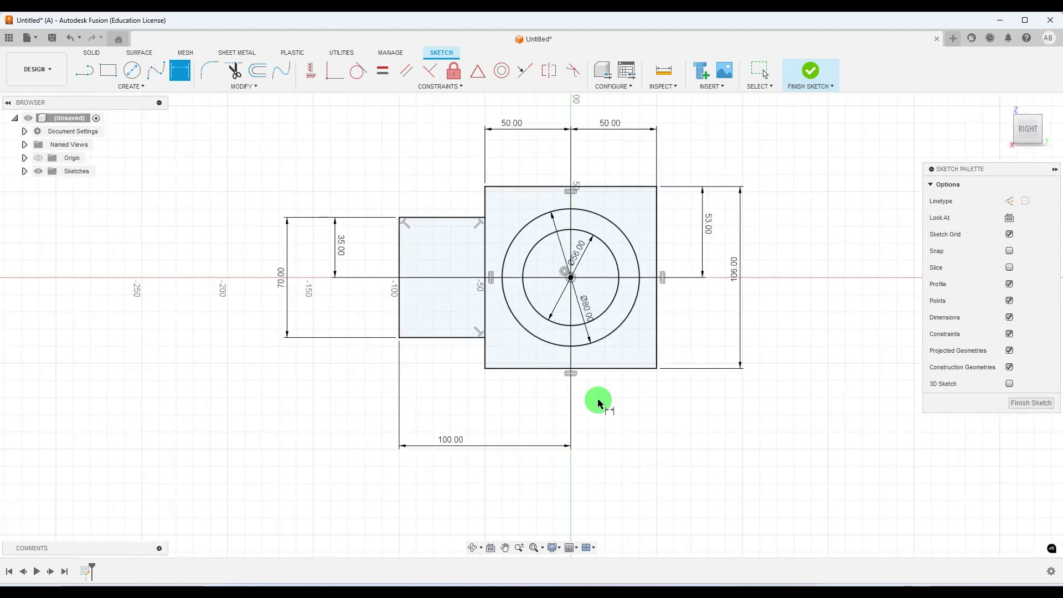
Consult the reference drawing and sketch a three-sided line outline inside the side extension, with both horizontal lines reaching the 80 mm circle.
{"action": "key", "text": "alt+Tab"}
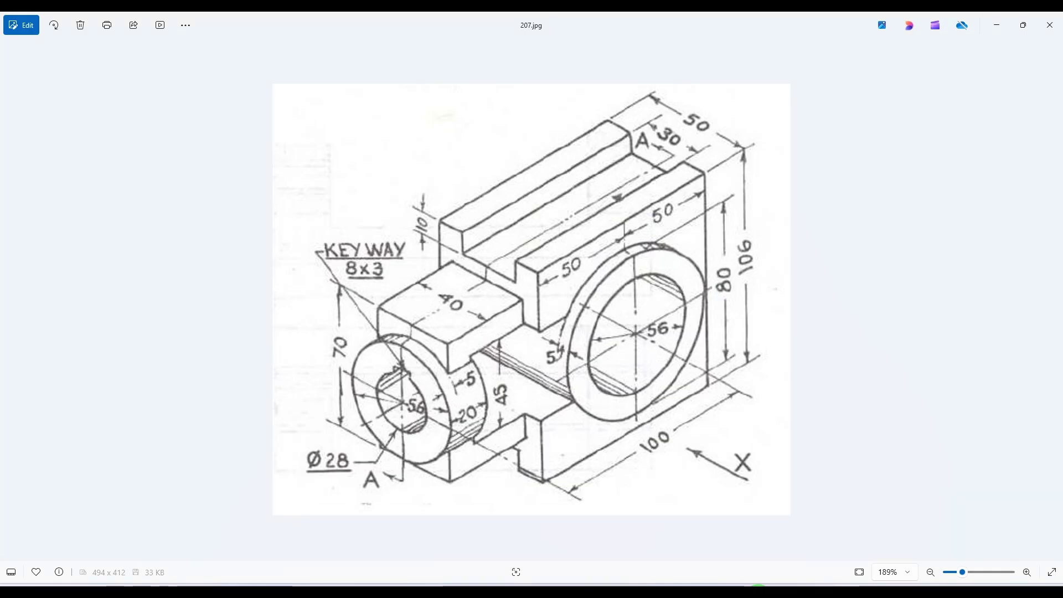
{"action": "key", "text": "alt+Tab"}
{"action": "key", "text": "alt+Tab"}
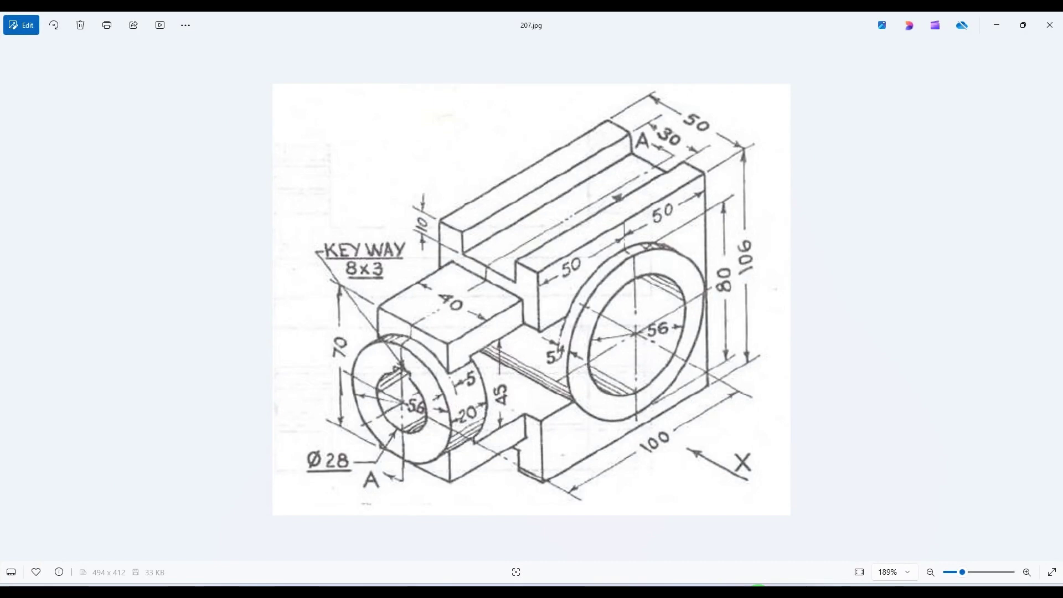
{"action": "key", "text": "alt+Tab"}
{"action": "left_click", "coordinate": [85, 72]}
{"action": "scroll", "coordinate": [517, 255], "scroll_direction": "up", "scroll_amount": 2}
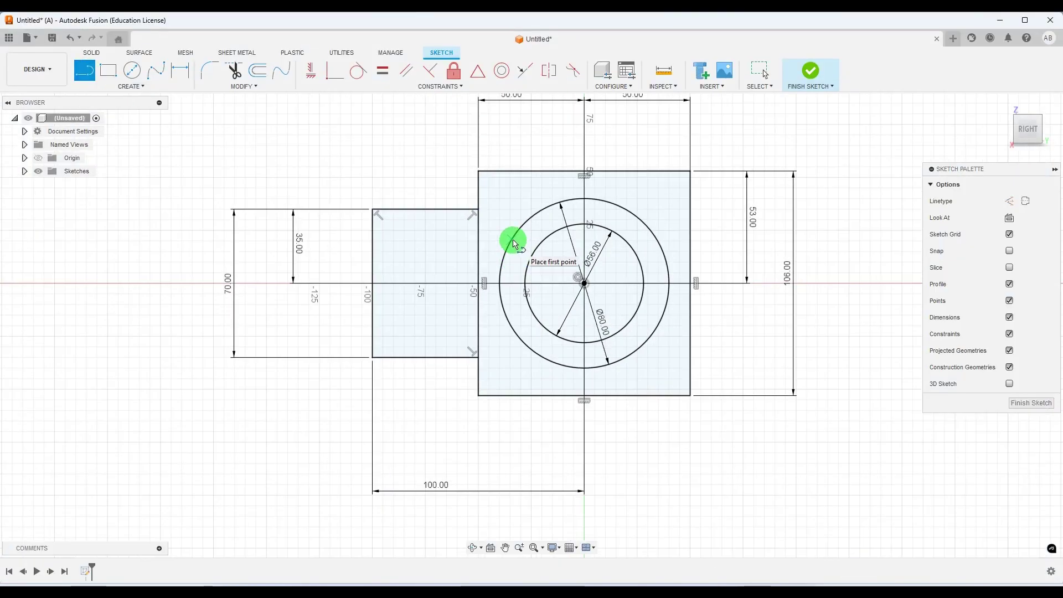
{"action": "left_click", "coordinate": [395, 239]}
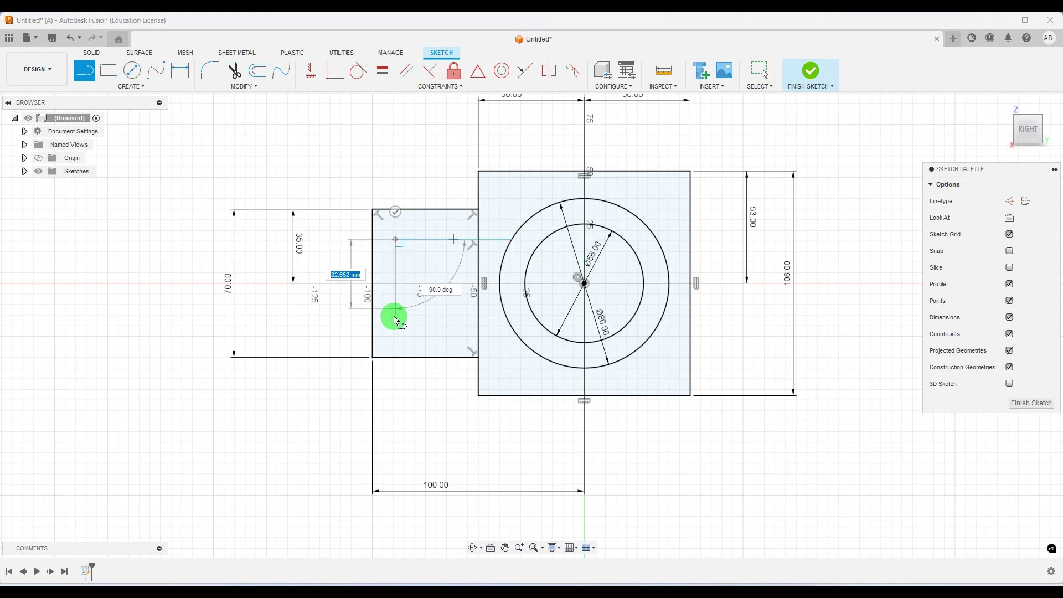
{"action": "left_click", "coordinate": [395, 333]}
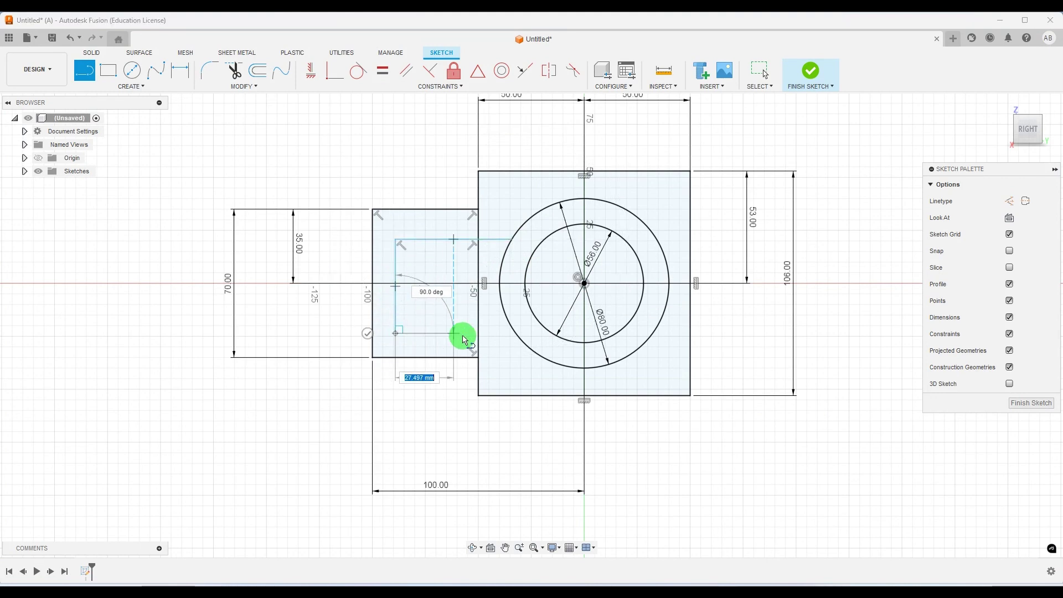
{"action": "left_click", "coordinate": [517, 334]}
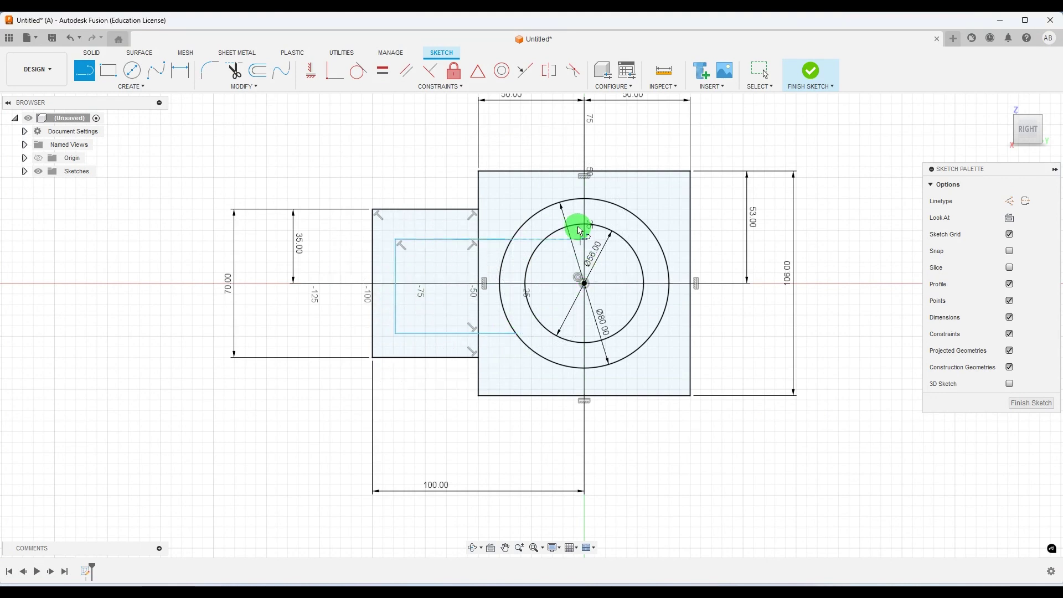
{"action": "key", "text": "Escape"}
Check the reference drawing and dimension the inner outline's vertical edge to a height of 45 mm.
{"action": "left_click", "coordinate": [753, 592]}
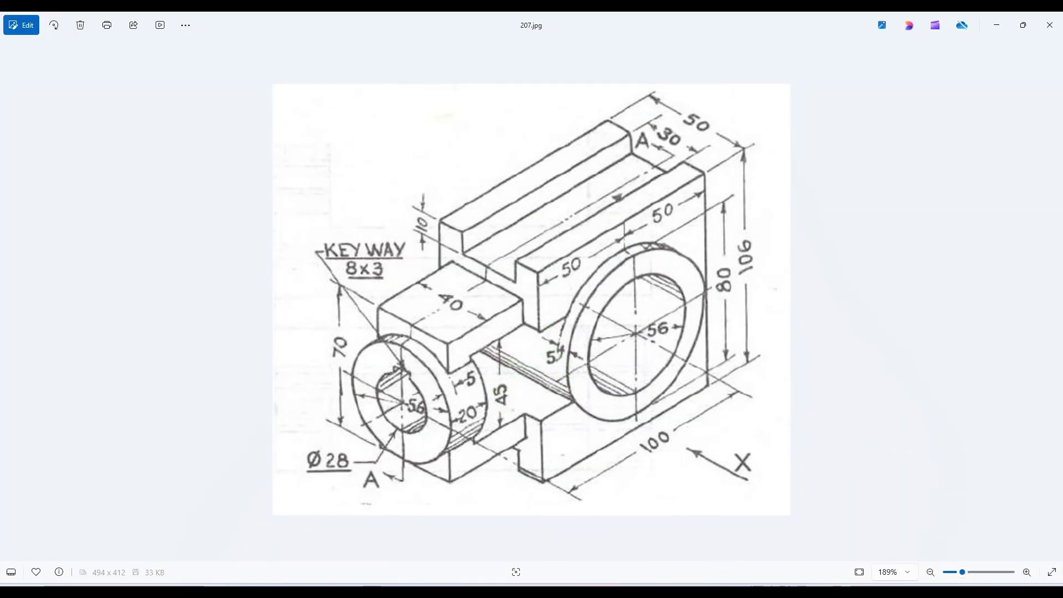
{"action": "left_click", "coordinate": [753, 592]}
{"action": "left_click", "coordinate": [185, 73]}
{"action": "scroll", "coordinate": [473, 277], "scroll_direction": "up", "scroll_amount": 2}
{"action": "left_click", "coordinate": [365, 280]}
{"action": "left_click", "coordinate": [242, 288]}
{"action": "type", "text": "4"}
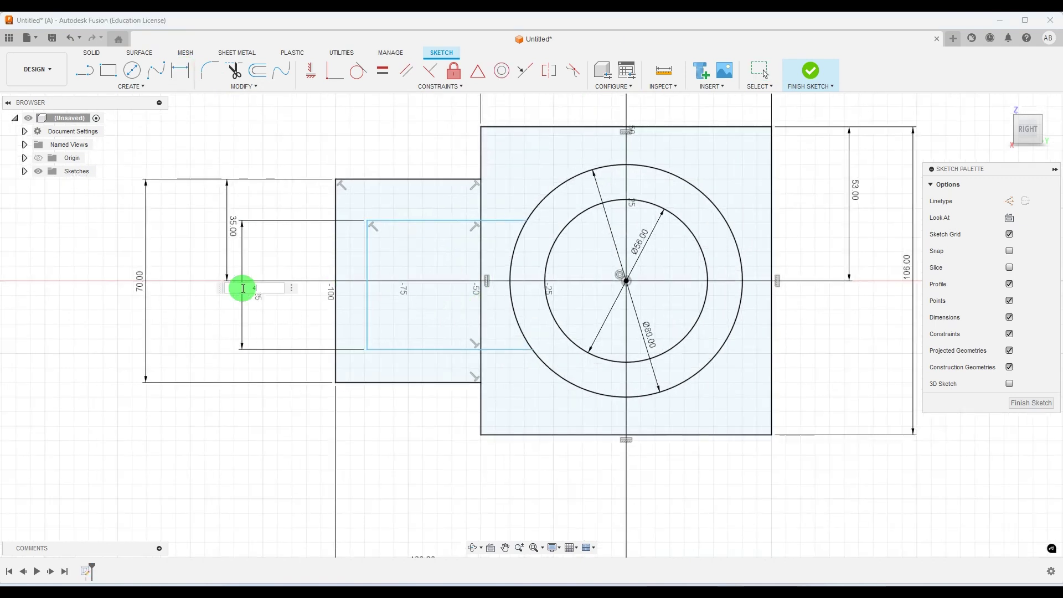
{"action": "type", "text": "5"}
{"action": "key", "text": "Return"}
Dimension the distance from the circle centre to the inner outline's top edge as 45/2.
{"action": "left_click", "coordinate": [622, 281]}
{"action": "left_click", "coordinate": [527, 258]}
{"action": "left_click", "coordinate": [431, 222]}
{"action": "left_click", "coordinate": [288, 256]}
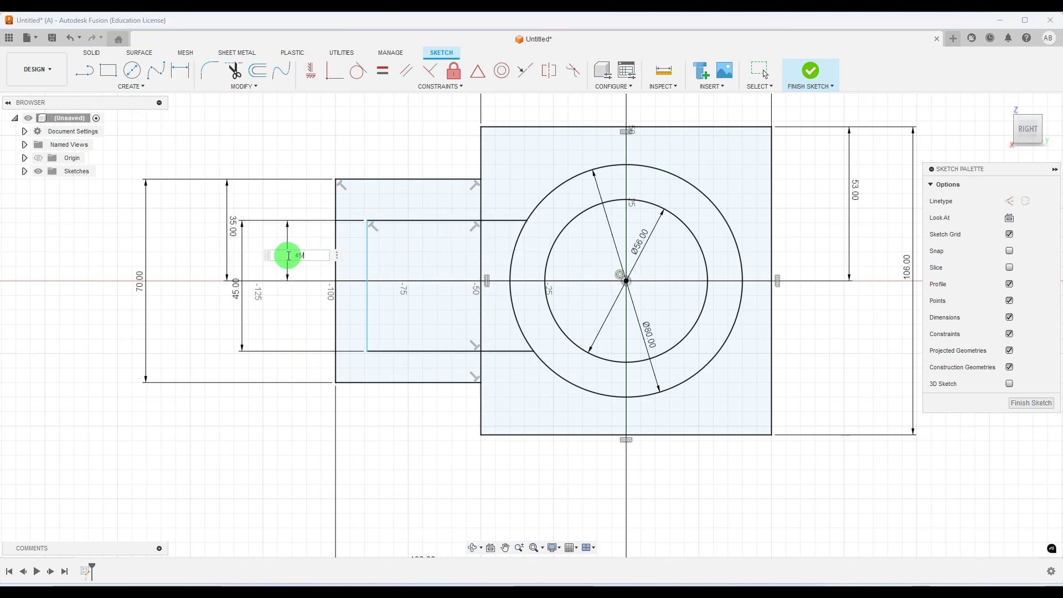
{"action": "type", "text": "45/2"}
{"action": "key", "text": "Return"}
{"action": "scroll", "coordinate": [554, 401], "scroll_direction": "down", "scroll_amount": 2}
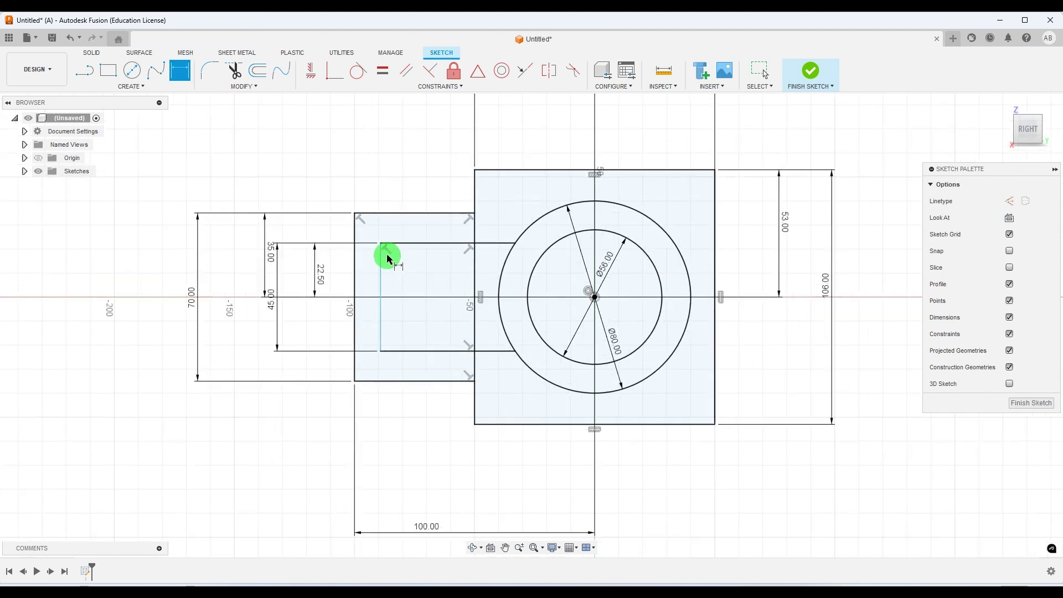
Dimension the gap between the side extension's outer vertical edge and the inner outline's vertical edge at 12.5 mm.
{"action": "scroll", "coordinate": [416, 263], "scroll_direction": "up", "scroll_amount": 2}
{"action": "left_click", "coordinate": [348, 280]}
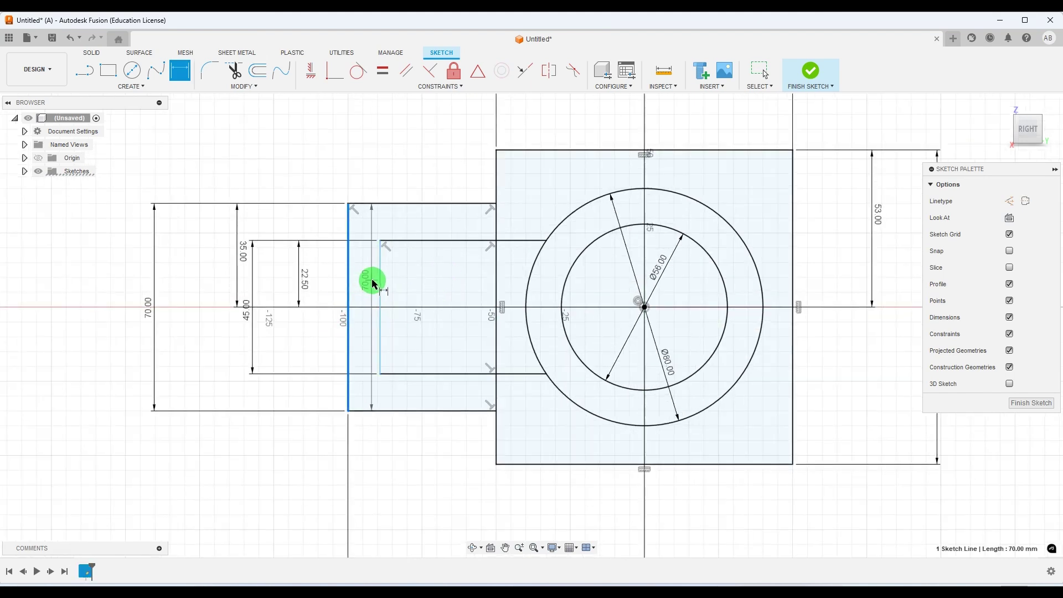
{"action": "left_click", "coordinate": [380, 279]}
{"action": "left_click", "coordinate": [369, 160]}
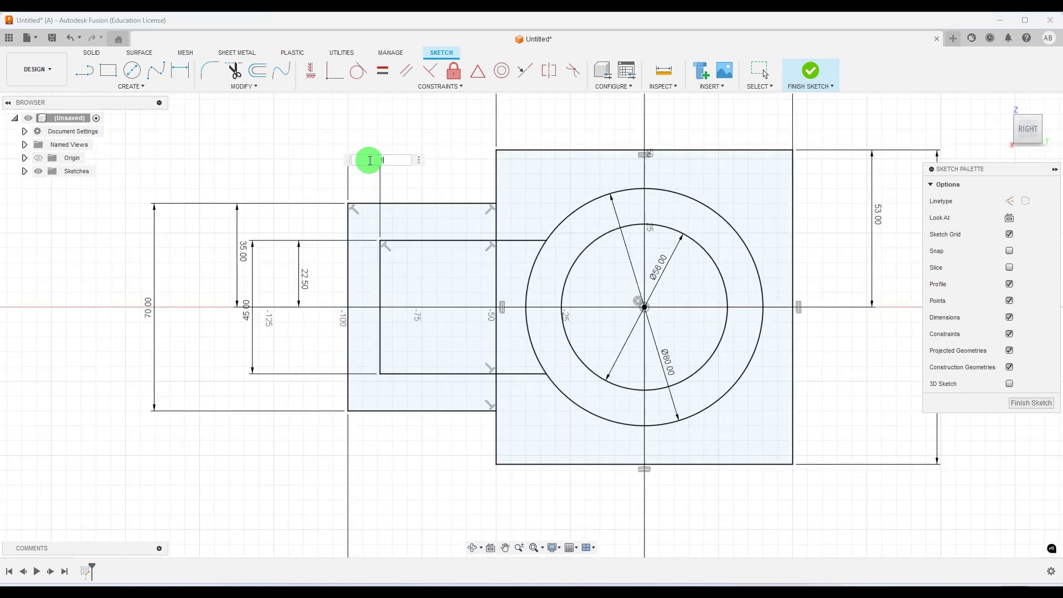
{"action": "key", "text": "Return"}
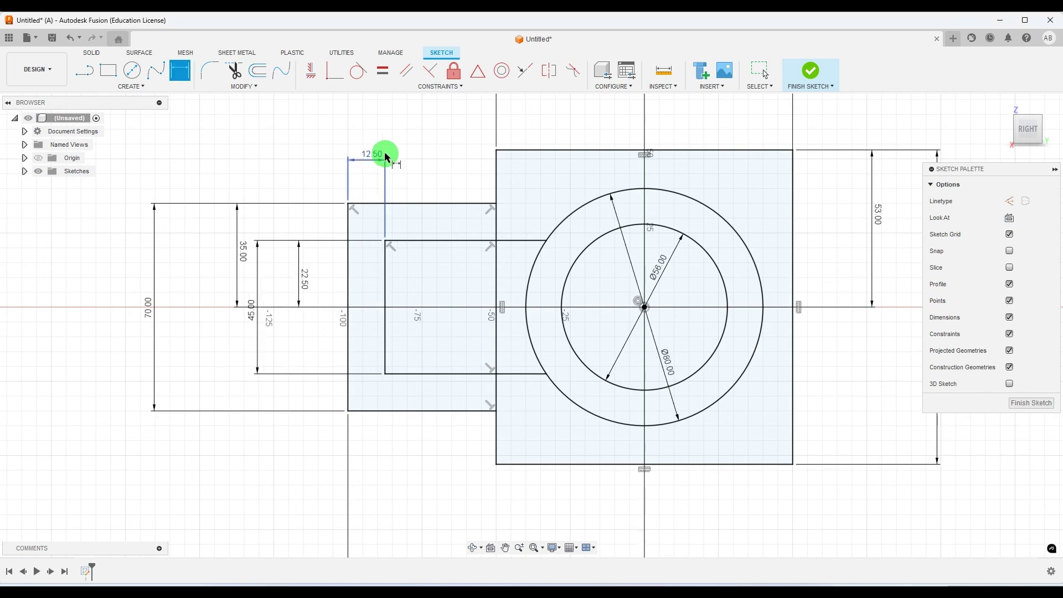
{"action": "scroll", "coordinate": [496, 277], "scroll_direction": "down", "scroll_amount": 2}
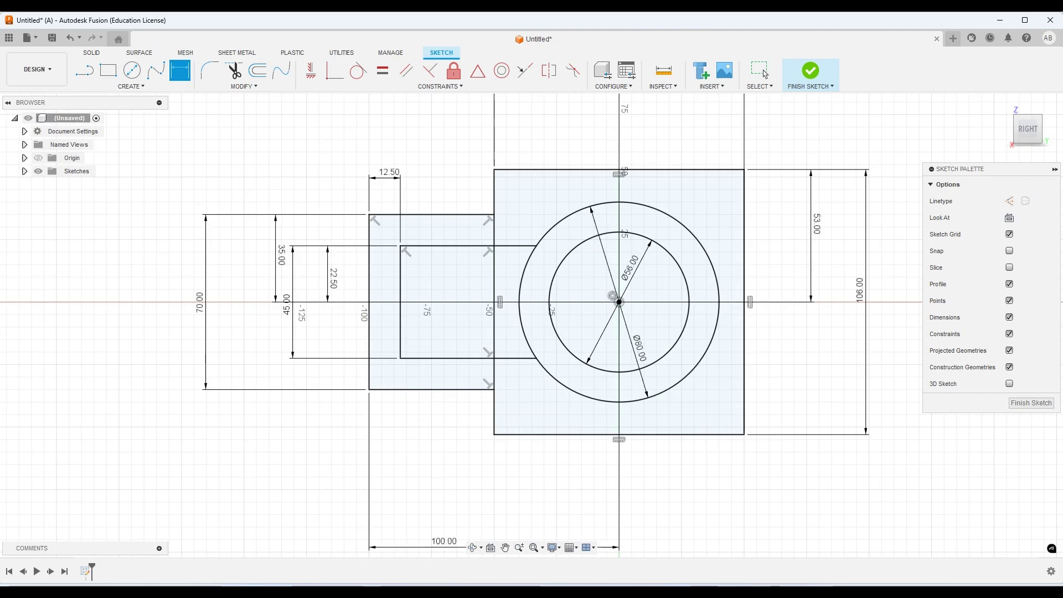
Consult the reference drawing and sketch two horizontal lines across the main rectangle, one near its top edge and one near its bottom edge.
{"action": "left_click", "coordinate": [753, 592]}
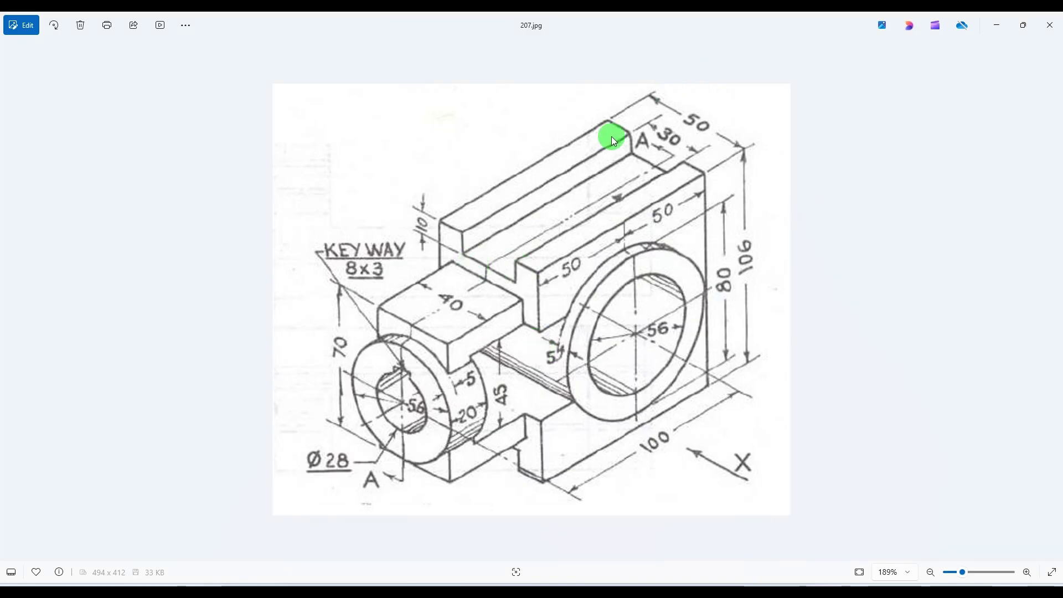
{"action": "left_click", "coordinate": [731, 591]}
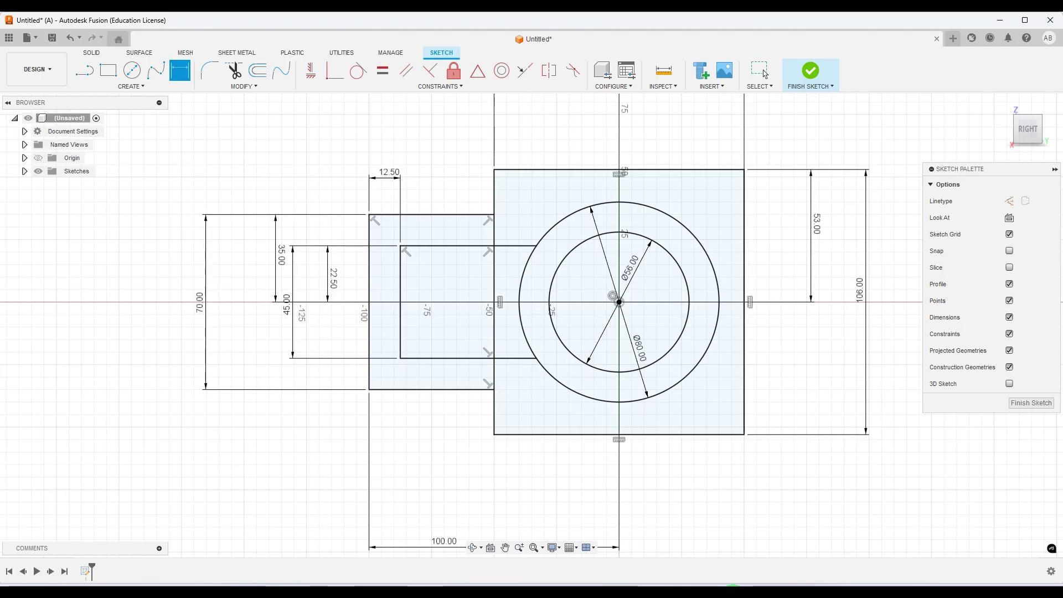
{"action": "left_click", "coordinate": [81, 77]}
{"action": "scroll", "coordinate": [518, 257], "scroll_direction": "up", "scroll_amount": 2}
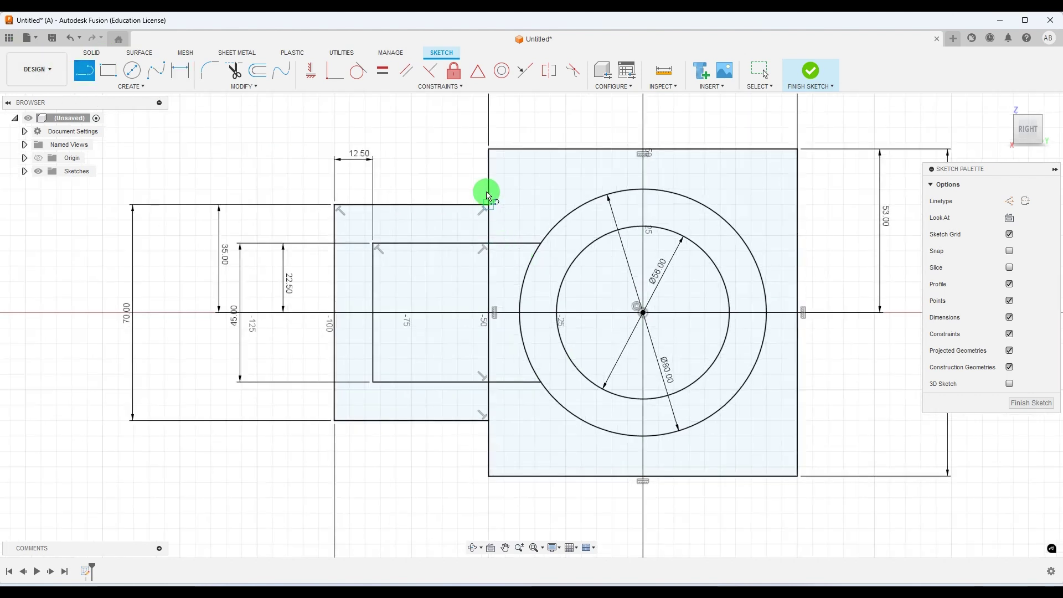
{"action": "left_click", "coordinate": [492, 175]}
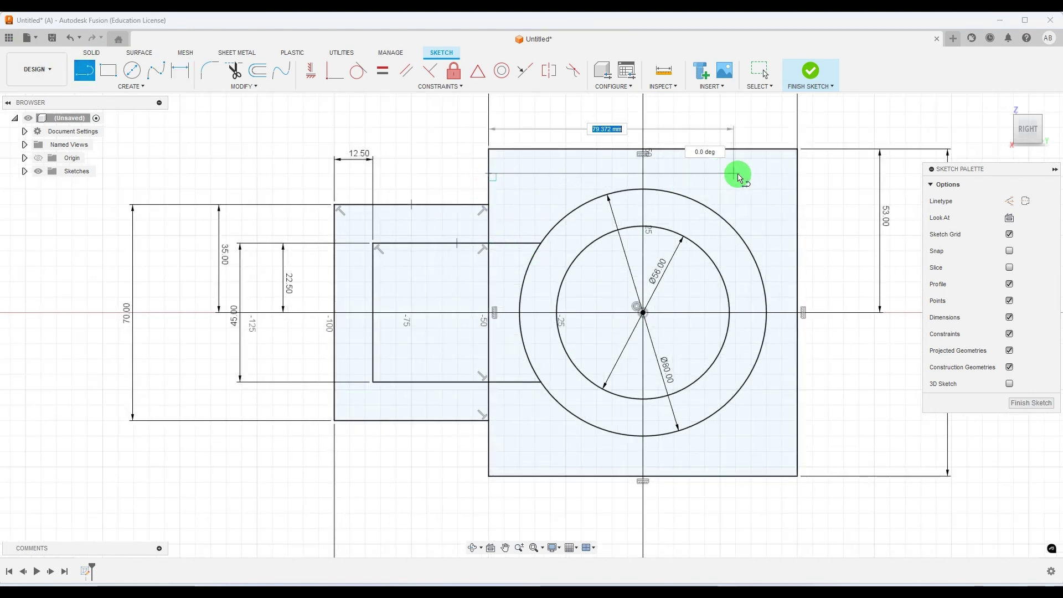
{"action": "double_click", "coordinate": [797, 176]}
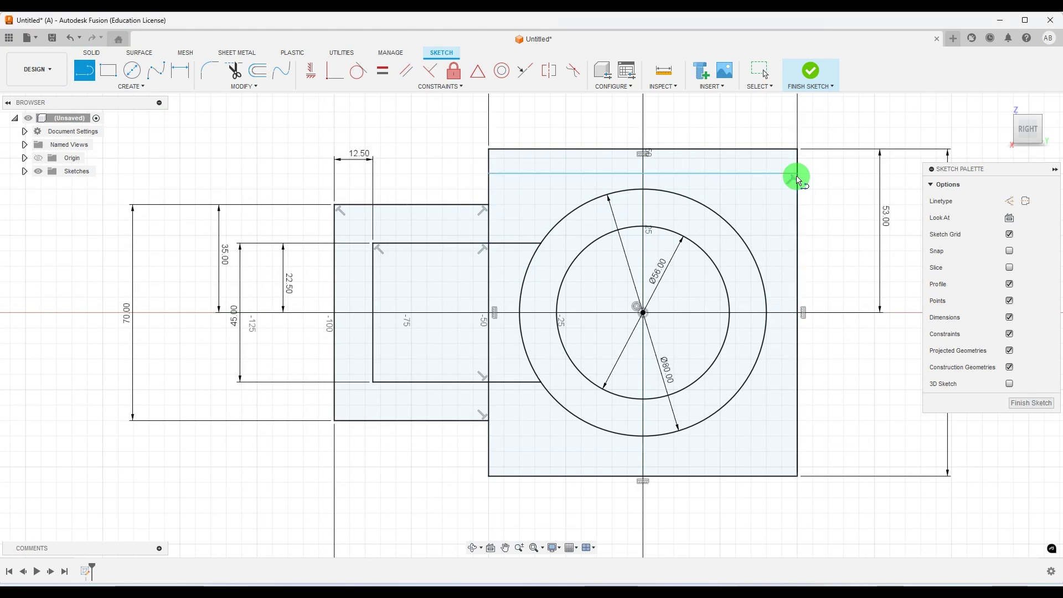
{"action": "left_click", "coordinate": [488, 454]}
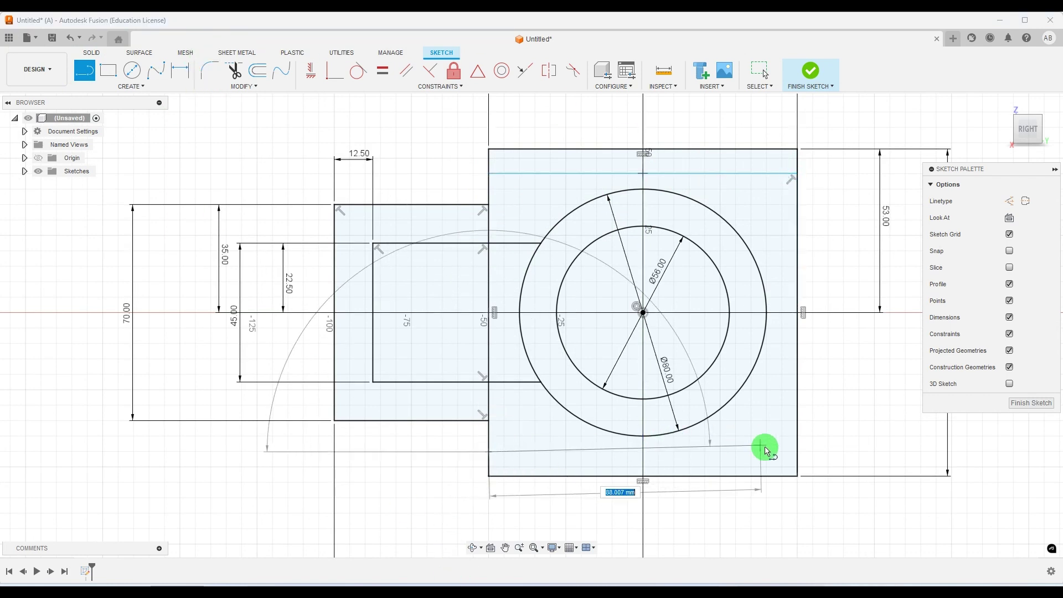
{"action": "double_click", "coordinate": [797, 453]}
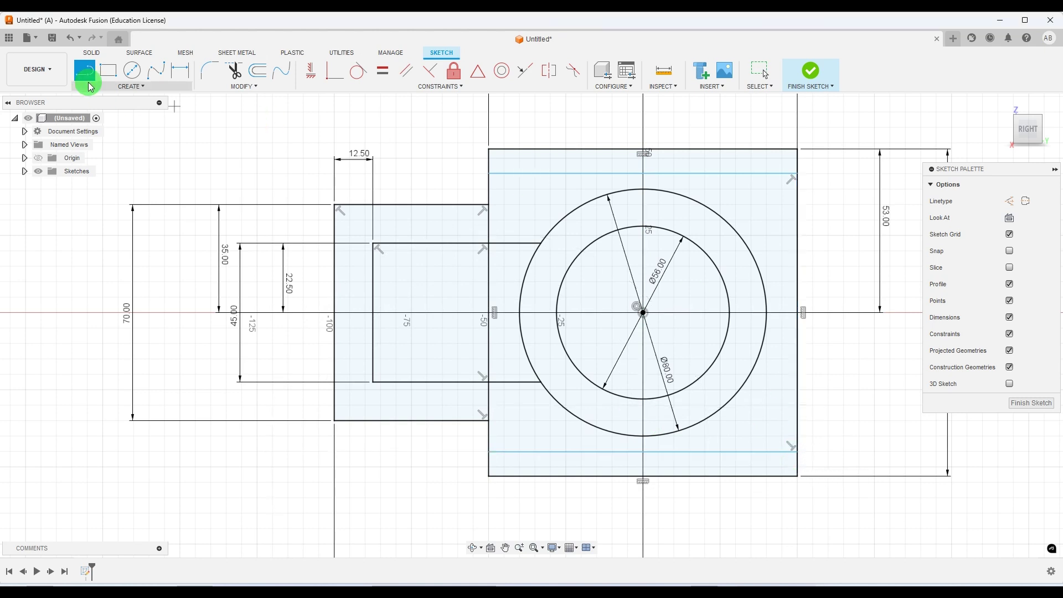
Dimension the upper horizontal line at 10 mm from the rectangle's top edge.
{"action": "left_click", "coordinate": [180, 70]}
{"action": "left_click", "coordinate": [698, 175]}
{"action": "left_click", "coordinate": [702, 149]}
{"action": "left_click", "coordinate": [829, 162]}
{"action": "type", "text": "1"}
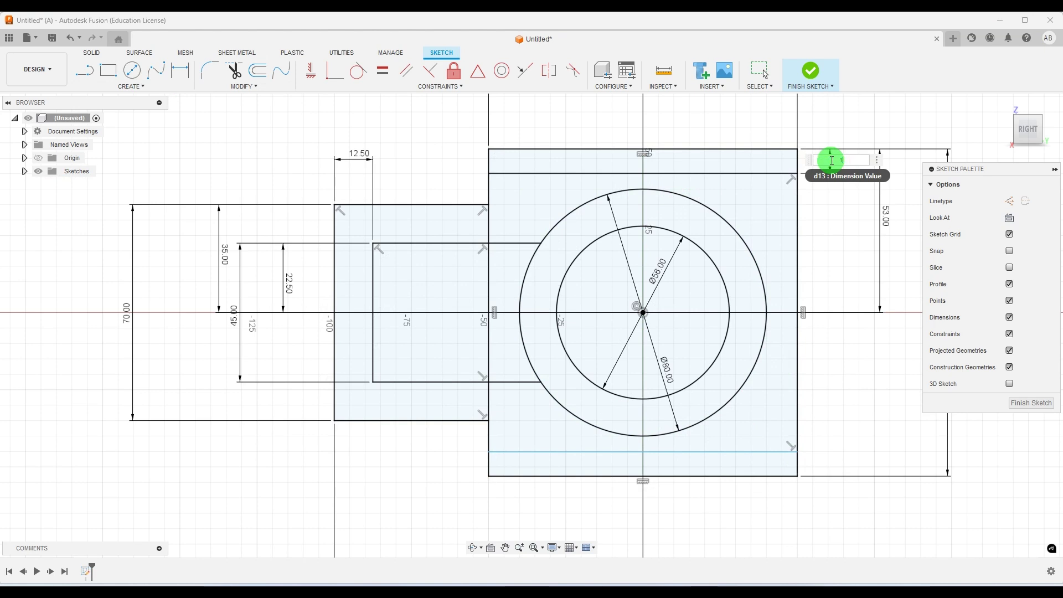
{"action": "type", "text": "0"}
{"action": "key", "text": "Return"}
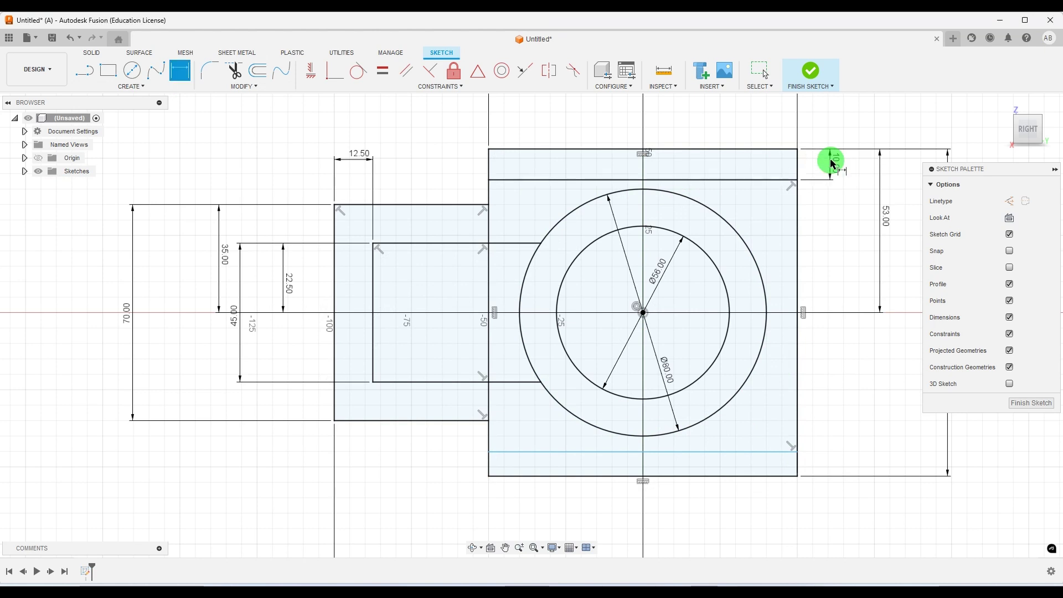
Dimension the lower horizontal line at 10 mm from the rectangle's bottom edge.
{"action": "left_click", "coordinate": [771, 476]}
{"action": "left_click", "coordinate": [786, 453]}
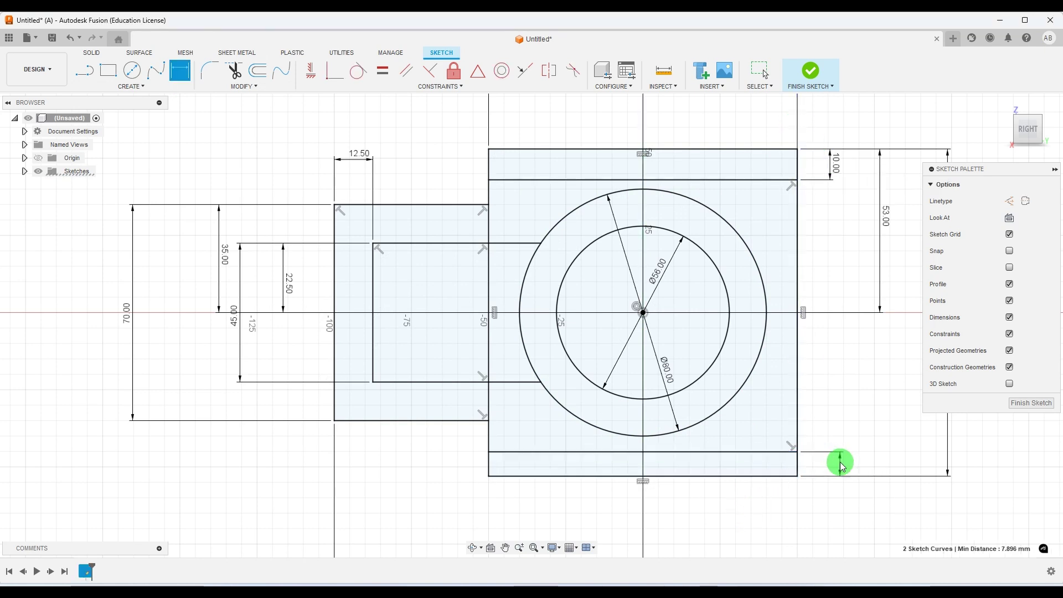
{"action": "left_click", "coordinate": [840, 464]}
{"action": "type", "text": "10"}
{"action": "key", "text": "Return"}
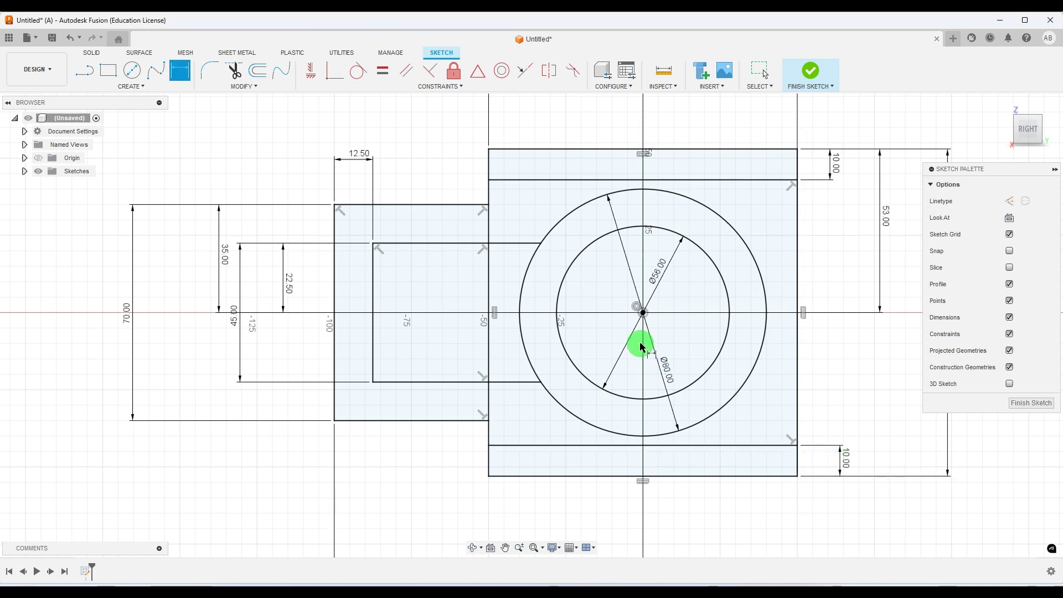
Move the 100 mm dimension below the sketch closer to the profile.
{"action": "scroll", "coordinate": [556, 314], "scroll_direction": "down", "scroll_amount": 5}
{"action": "key", "text": "Escape"}
{"action": "left_click_drag", "start_coordinate": [483, 442], "coordinate": [481, 414]}
{"action": "scroll", "coordinate": [505, 357], "scroll_direction": "up", "scroll_amount": 2}
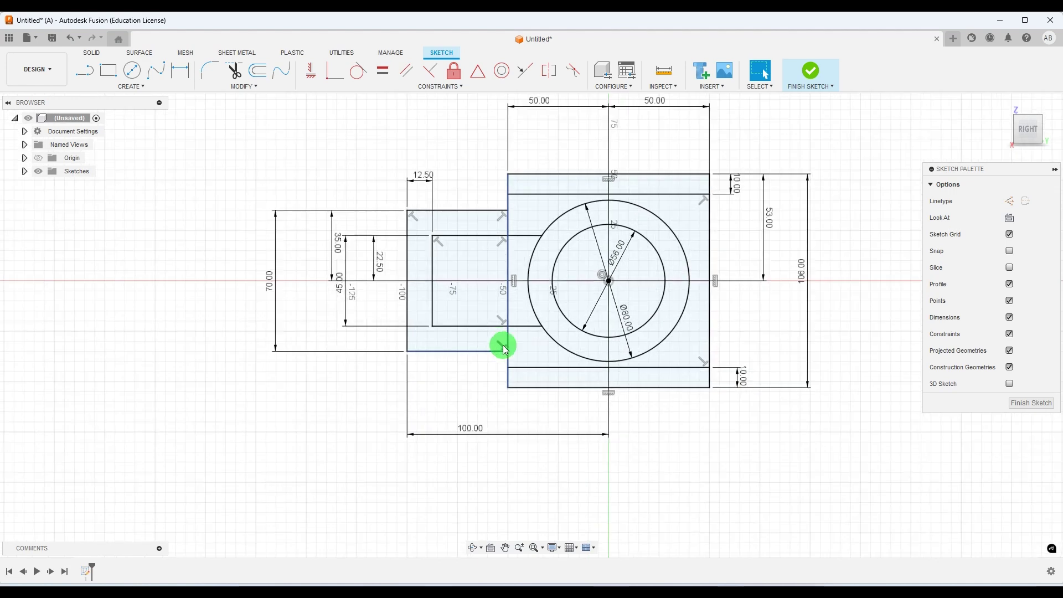
Check the finished profile against the reference drawing and finish the sketch.
{"action": "mouse_move", "coordinate": [751, 593]}
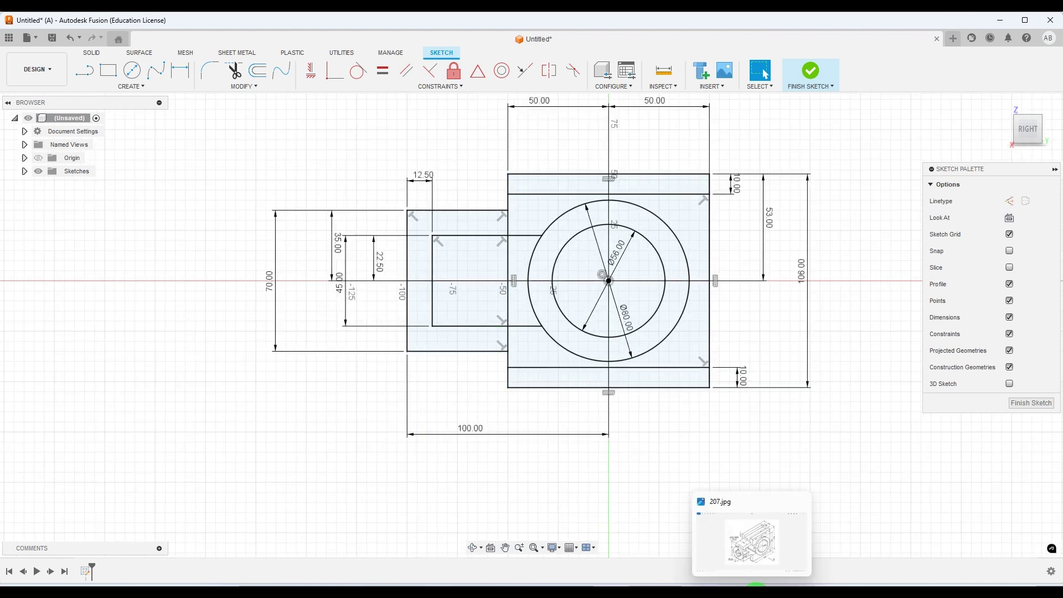
{"action": "left_click", "coordinate": [751, 591]}
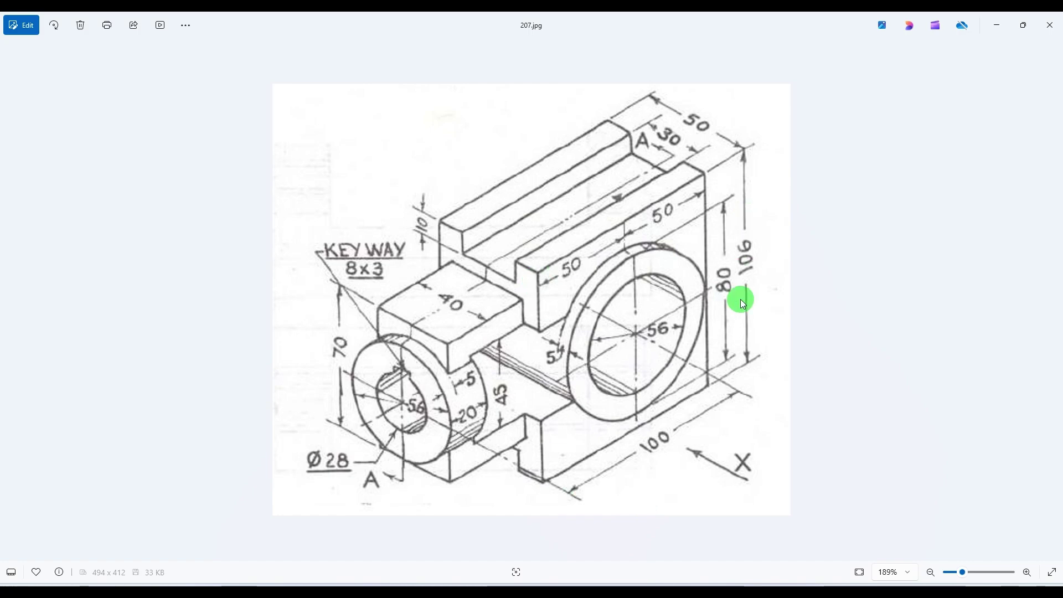
{"action": "left_click", "coordinate": [735, 593]}
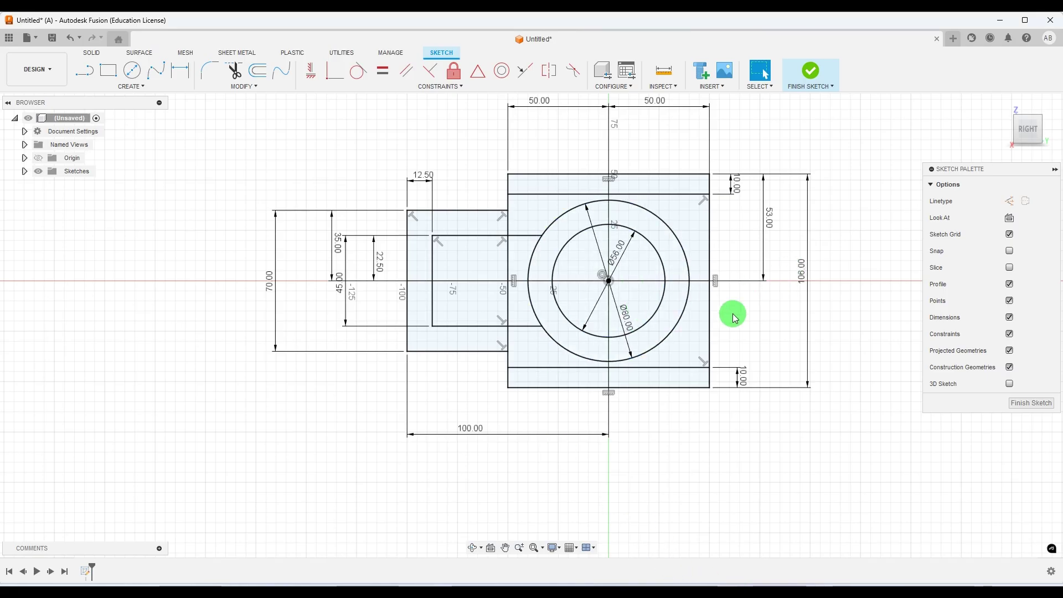
{"action": "left_click", "coordinate": [1033, 404]}
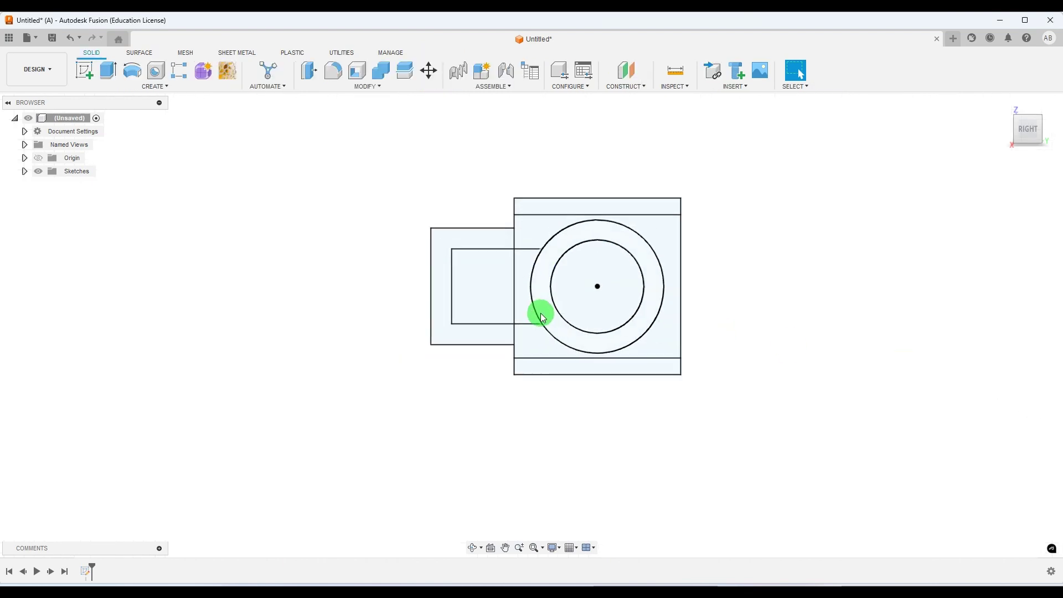
Extrude the ring between the two concentric circles symmetrically to a whole length of 60 mm as a new body.
{"action": "mouse_move", "coordinate": [733, 285]}
{"action": "middle_mouse_down", "text": "shift"}
{"action": "mouse_move", "coordinate": [780, 312]}
{"action": "mouse_move", "coordinate": [770, 304]}
{"action": "middle_mouse_up", "text": "shift"}
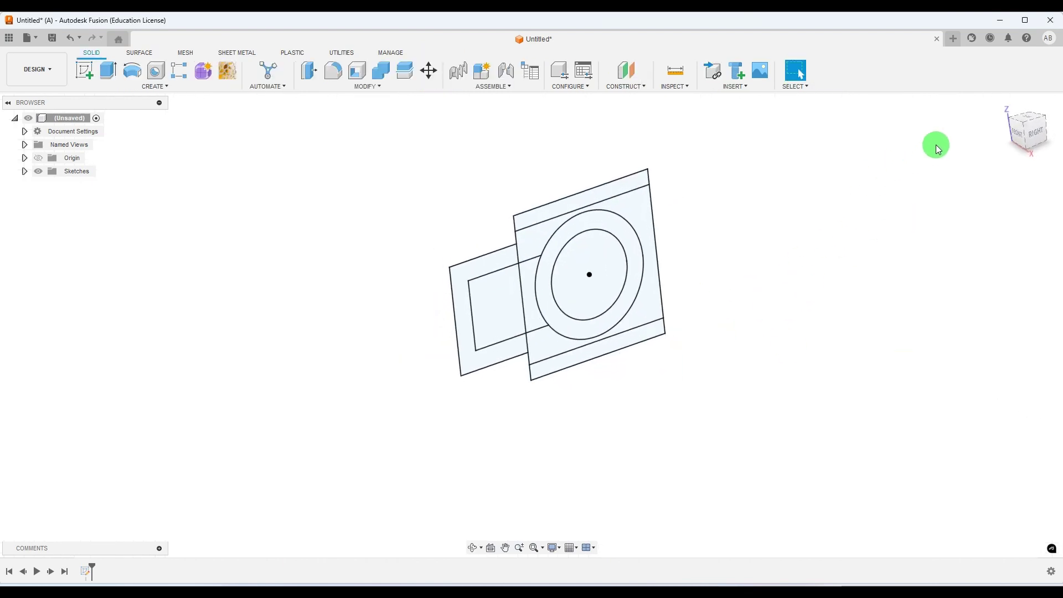
{"action": "left_click", "coordinate": [1000, 105]}
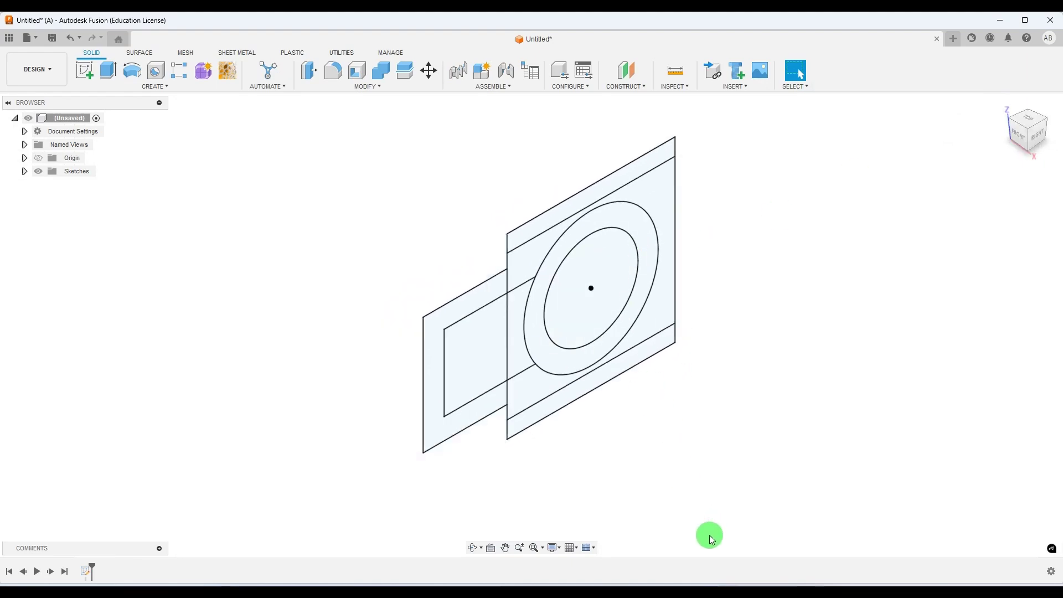
{"action": "left_click", "coordinate": [747, 594]}
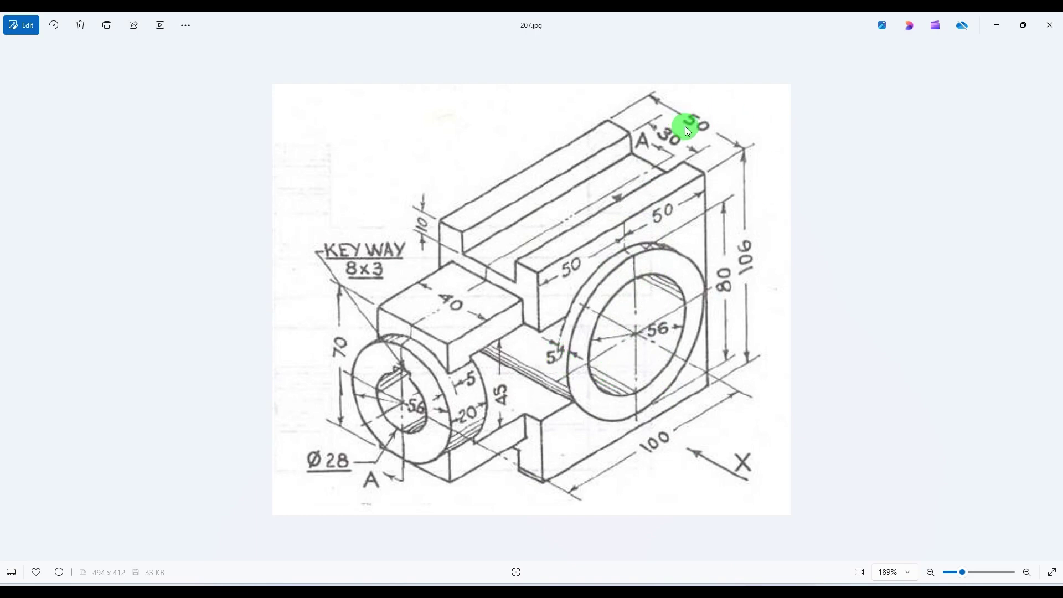
{"action": "left_click", "coordinate": [729, 588]}
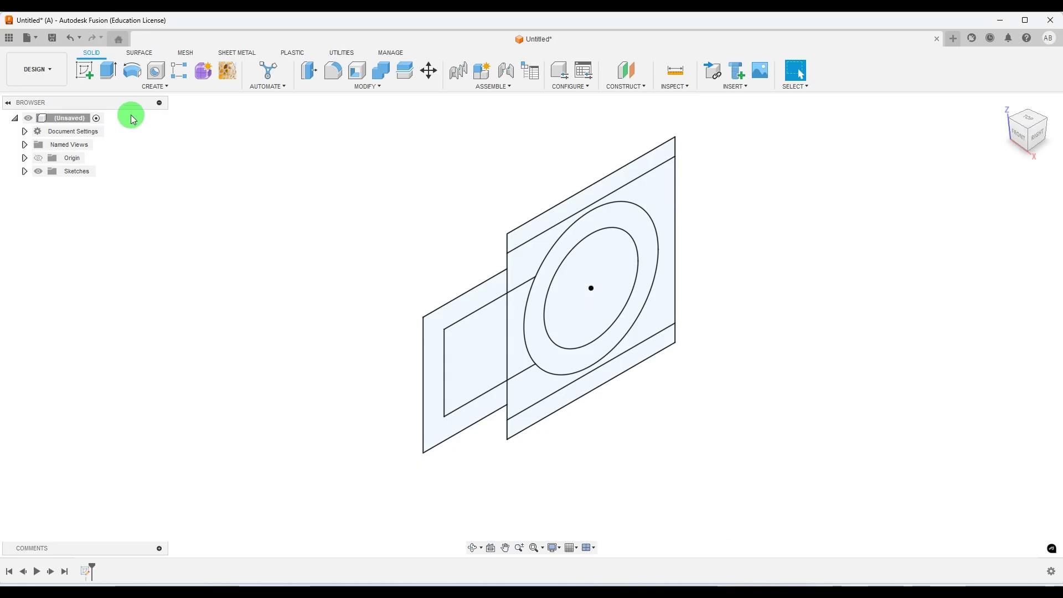
{"action": "left_click", "coordinate": [108, 70]}
{"action": "left_click", "coordinate": [630, 220]}
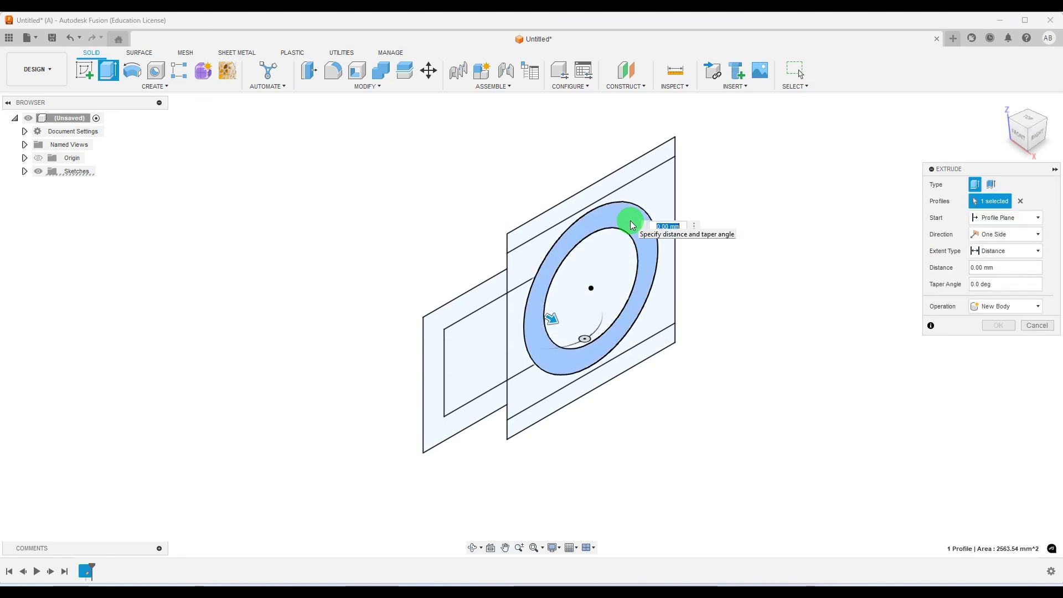
{"action": "left_click", "coordinate": [991, 235]}
{"action": "left_click", "coordinate": [998, 274]}
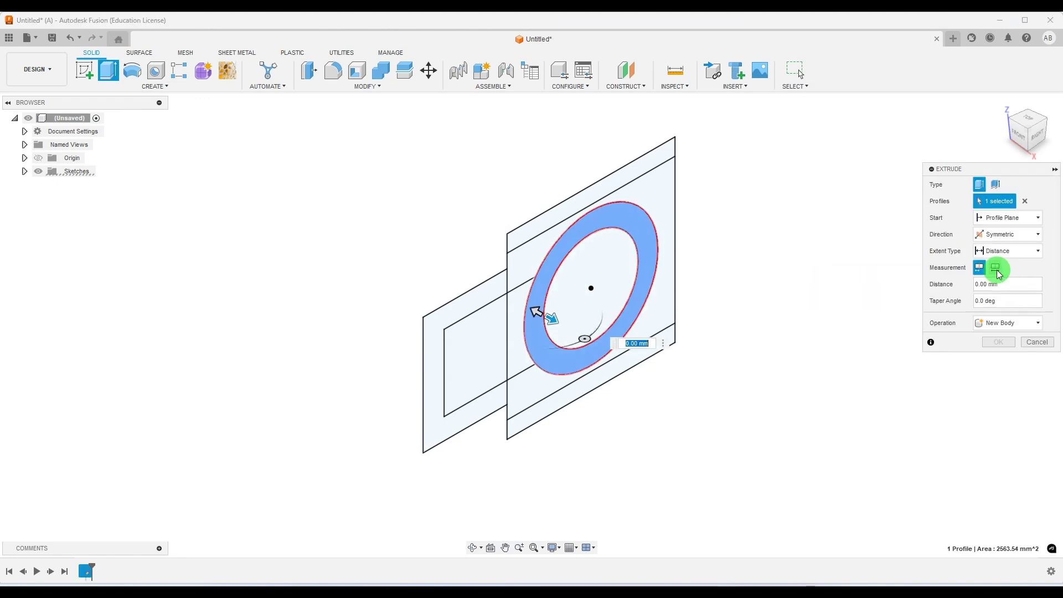
{"action": "left_click", "coordinate": [995, 267]}
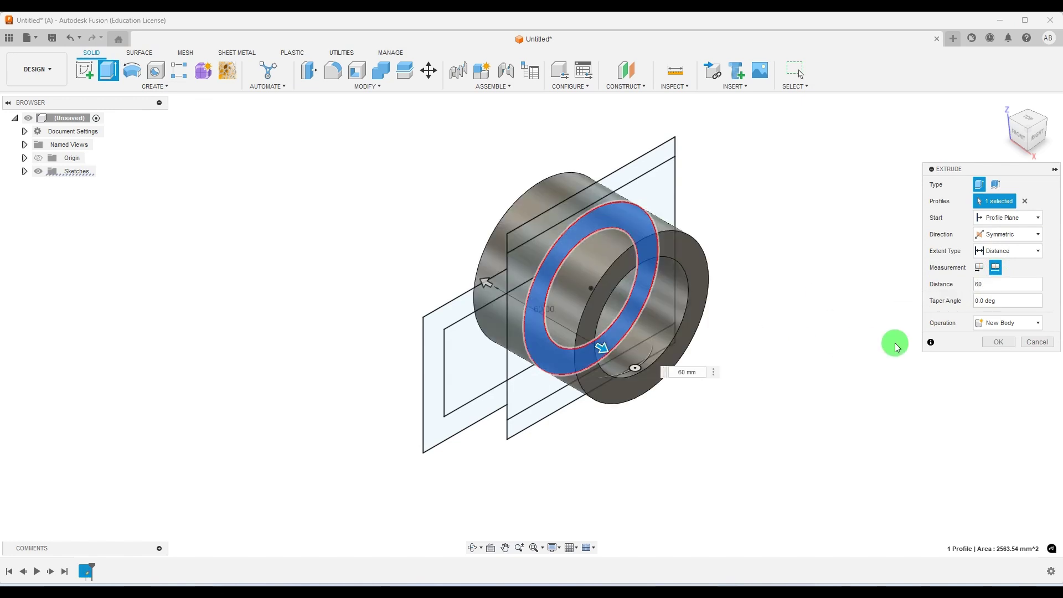
{"action": "left_click", "coordinate": [998, 341]}
Redisplay the profile sketch and extrude the three rectangle regions around the ring symmetrically, 50 mm whole length, joined to the body.
{"action": "left_click", "coordinate": [25, 185]}
{"action": "left_click", "coordinate": [48, 198]}
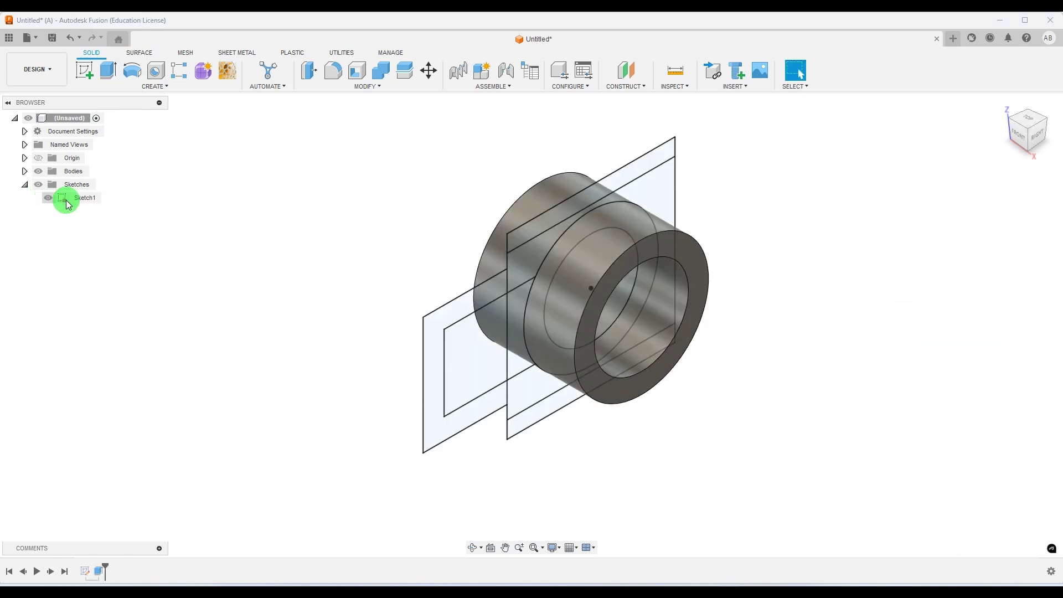
{"action": "left_click", "coordinate": [107, 70]}
{"action": "scroll", "coordinate": [554, 194], "scroll_direction": "up", "scroll_amount": 3}
{"action": "left_click", "coordinate": [562, 231]}
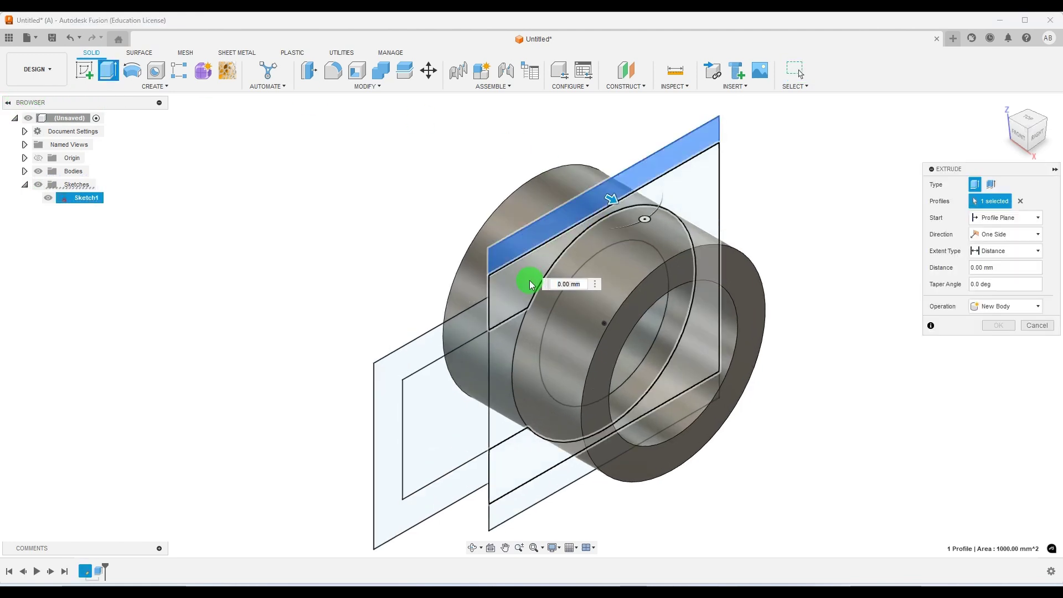
{"action": "left_click", "coordinate": [634, 185]}
{"action": "scroll", "coordinate": [601, 374], "scroll_direction": "down", "scroll_amount": 2}
{"action": "middle_click_drag", "start_coordinate": [576, 399], "coordinate": [783, 349], "text": "shift"}
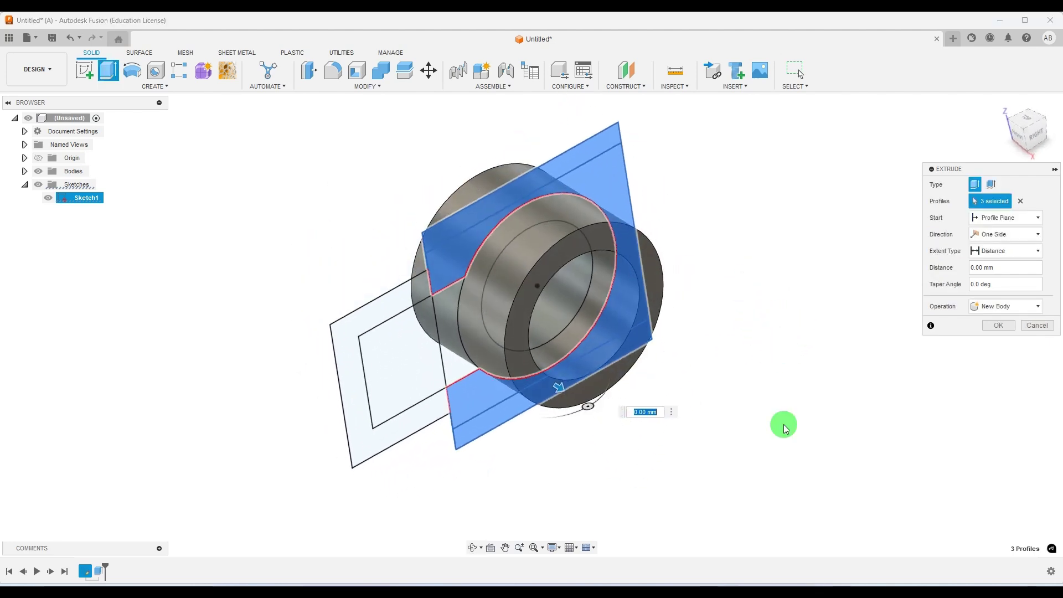
{"action": "key", "text": "alt+Tab"}
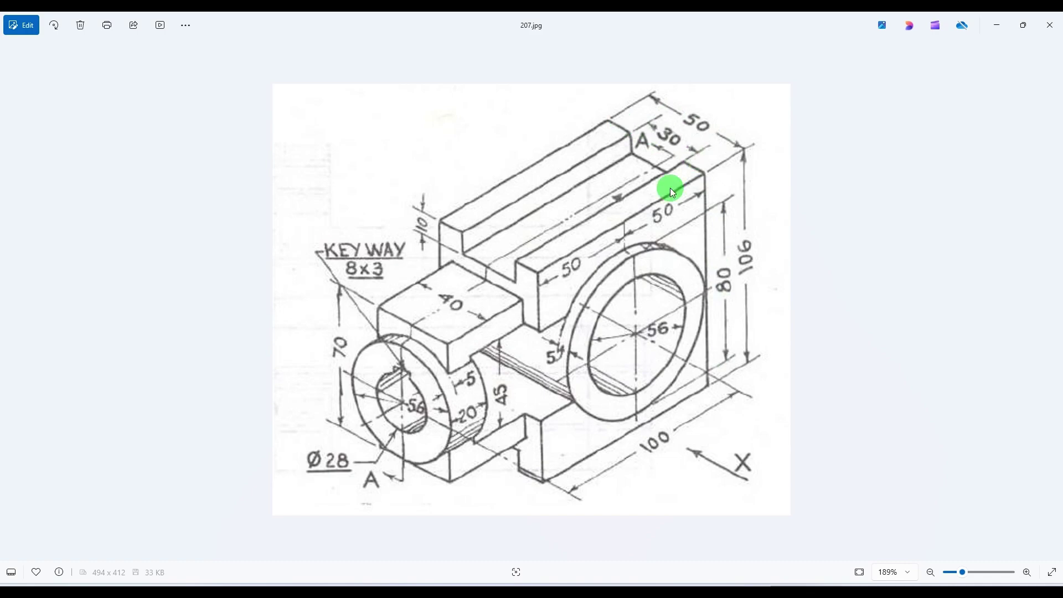
{"action": "key", "text": "alt+Tab"}
{"action": "left_click", "coordinate": [1003, 235]}
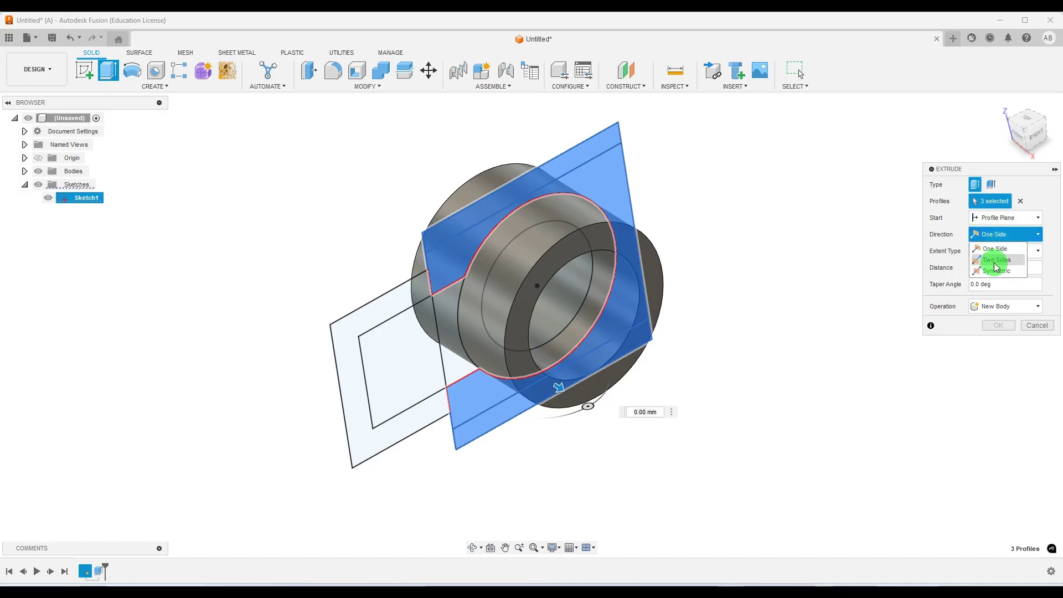
{"action": "left_click", "coordinate": [997, 271]}
{"action": "left_click", "coordinate": [995, 269]}
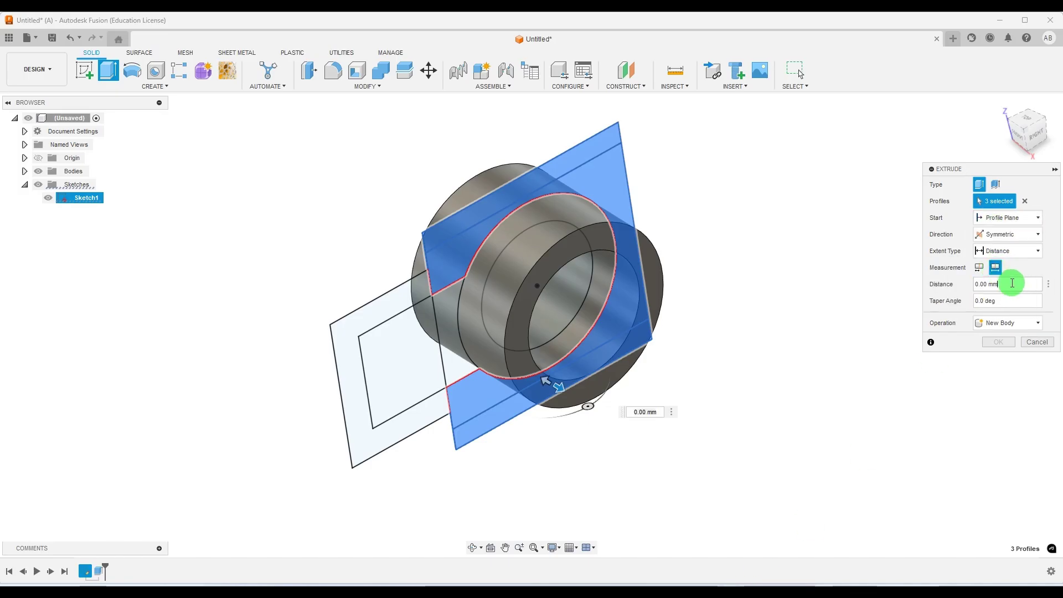
{"action": "middle_click_drag", "start_coordinate": [754, 254], "coordinate": [681, 245], "text": "shift"}
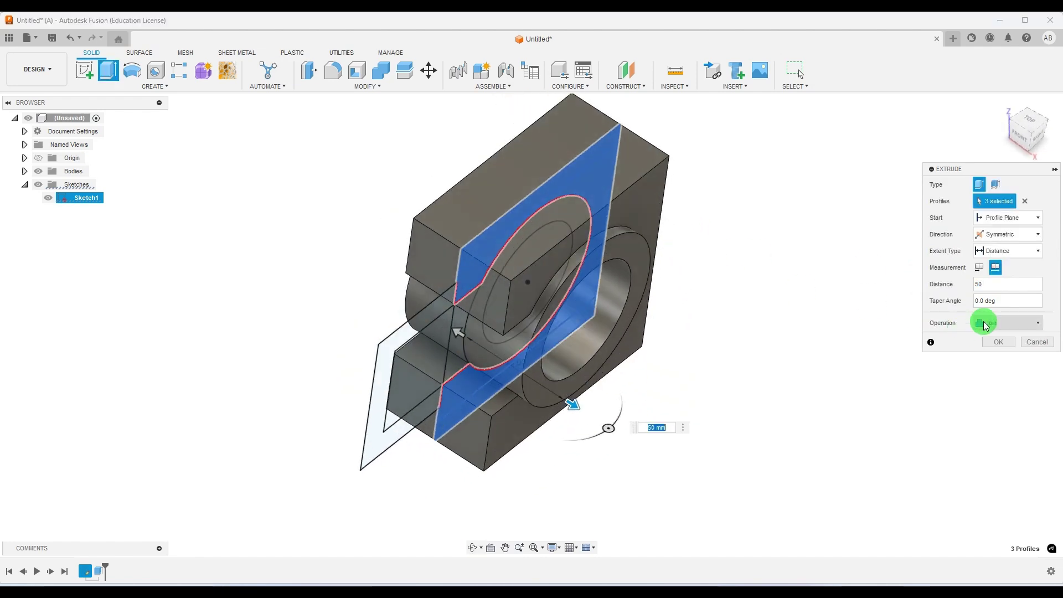
{"action": "left_click", "coordinate": [1000, 342]}
{"action": "mouse_move", "coordinate": [775, 329]}
{"action": "middle_mouse_down", "text": "shift"}
{"action": "mouse_move", "coordinate": [755, 320]}
{"action": "mouse_move", "coordinate": [761, 287]}
{"action": "mouse_move", "coordinate": [763, 303]}
{"action": "middle_mouse_up", "text": "shift"}
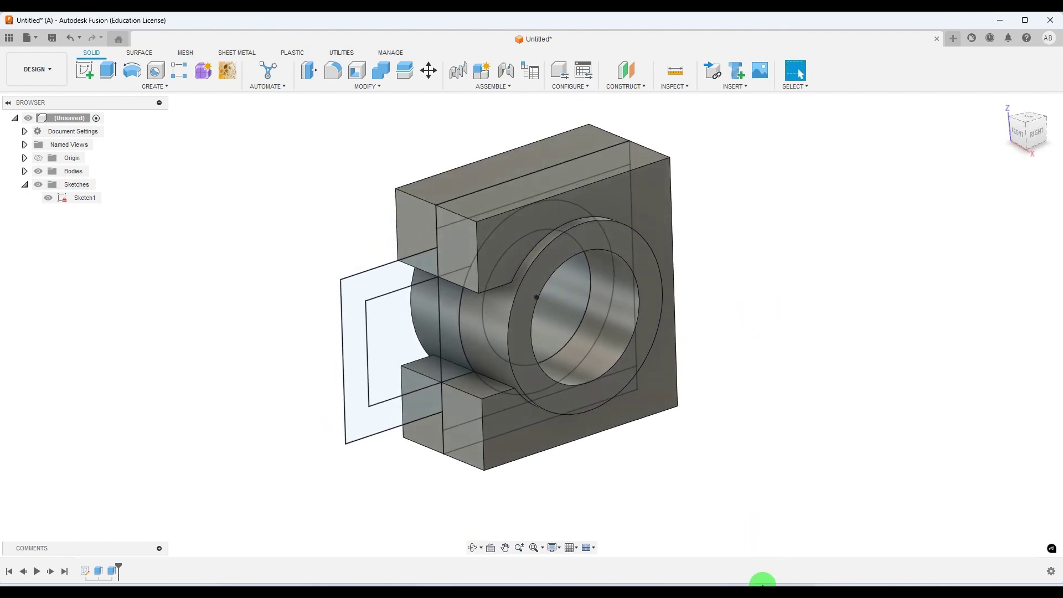
Extrude the U-shaped arm profile symmetrically to a whole length of 40 mm, joined to the body, following the reference drawing.
{"action": "left_click", "coordinate": [756, 596]}
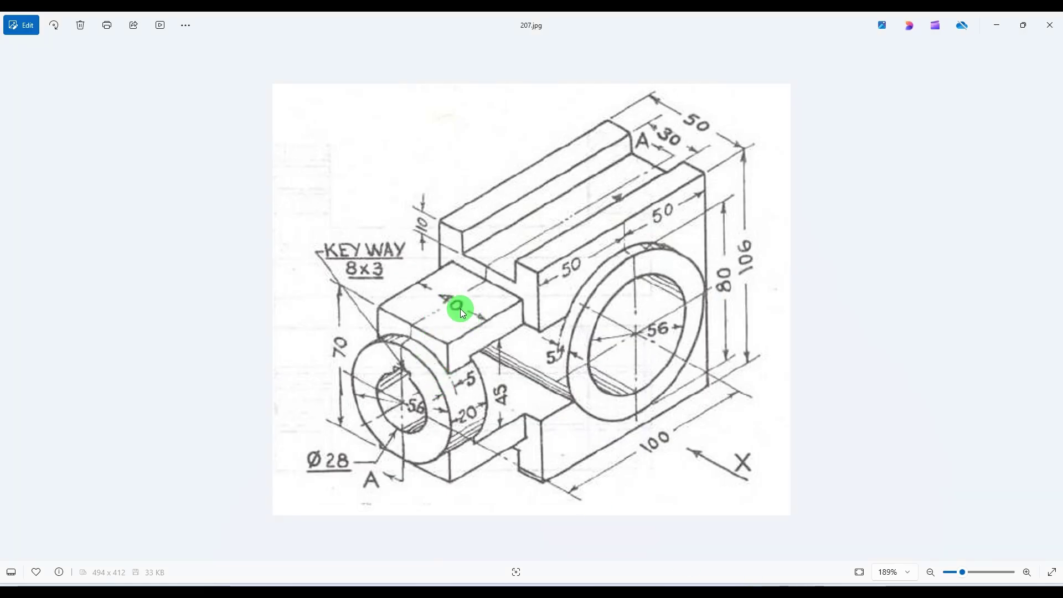
{"action": "left_click", "coordinate": [731, 593]}
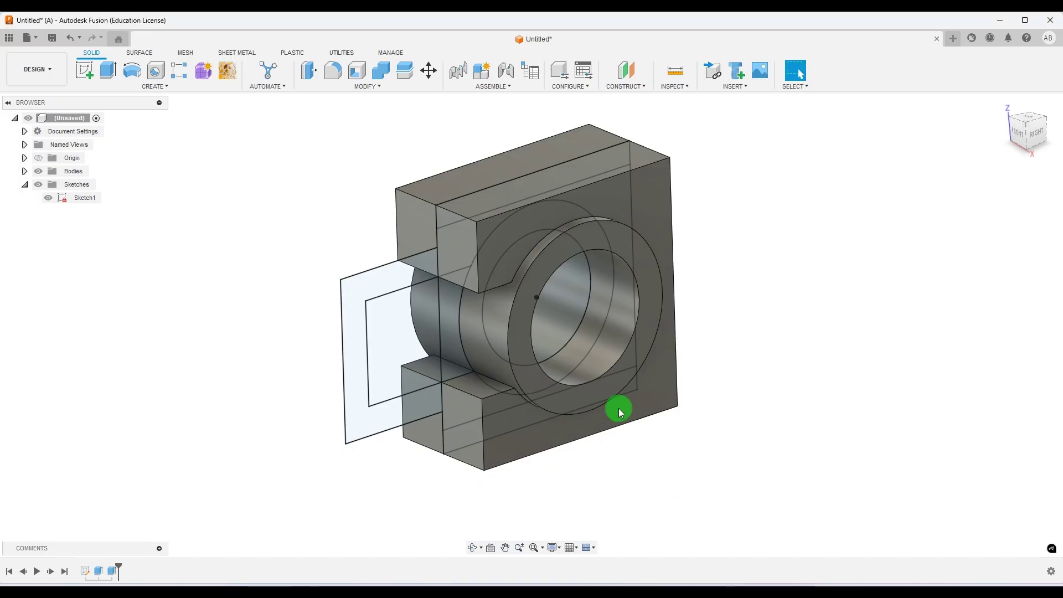
{"action": "left_click", "coordinate": [108, 70]}
{"action": "left_click", "coordinate": [390, 278]}
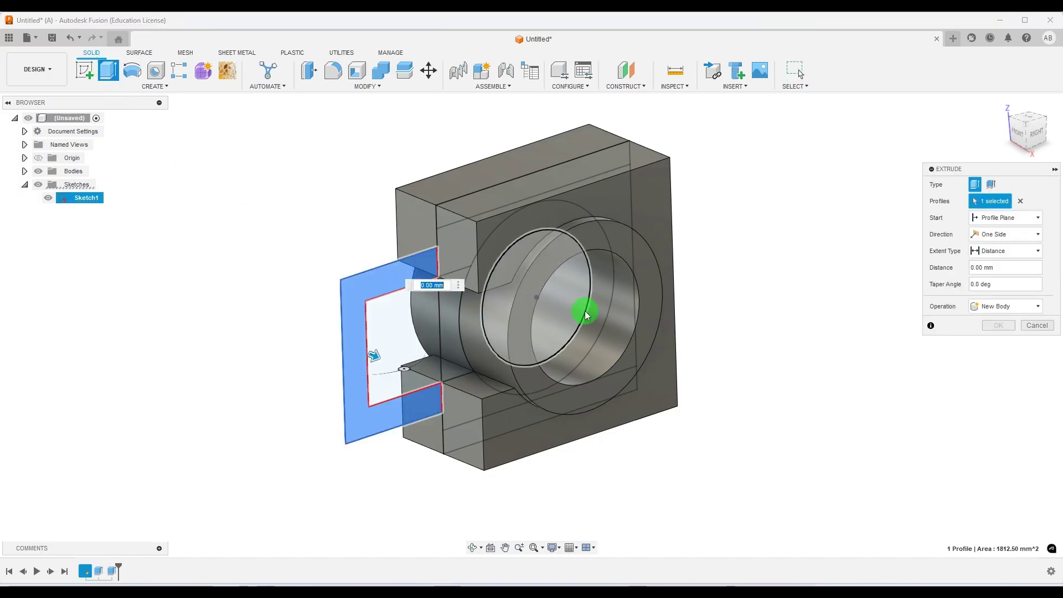
{"action": "left_click", "coordinate": [1013, 234]}
{"action": "left_click", "coordinate": [1011, 271]}
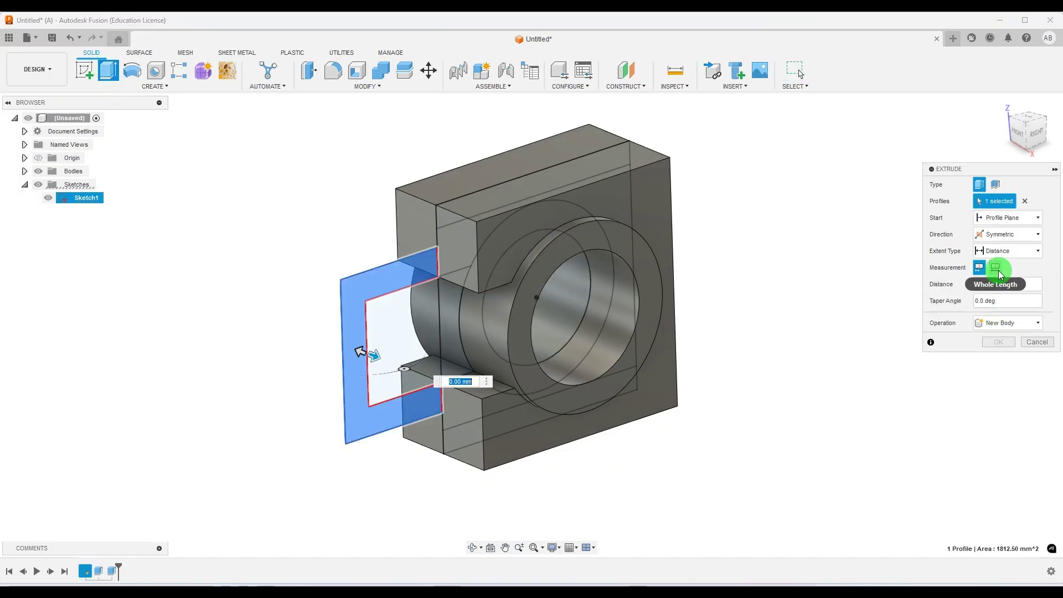
{"action": "left_click", "coordinate": [994, 267]}
{"action": "type", "text": "40"}
{"action": "left_click", "coordinate": [995, 341]}
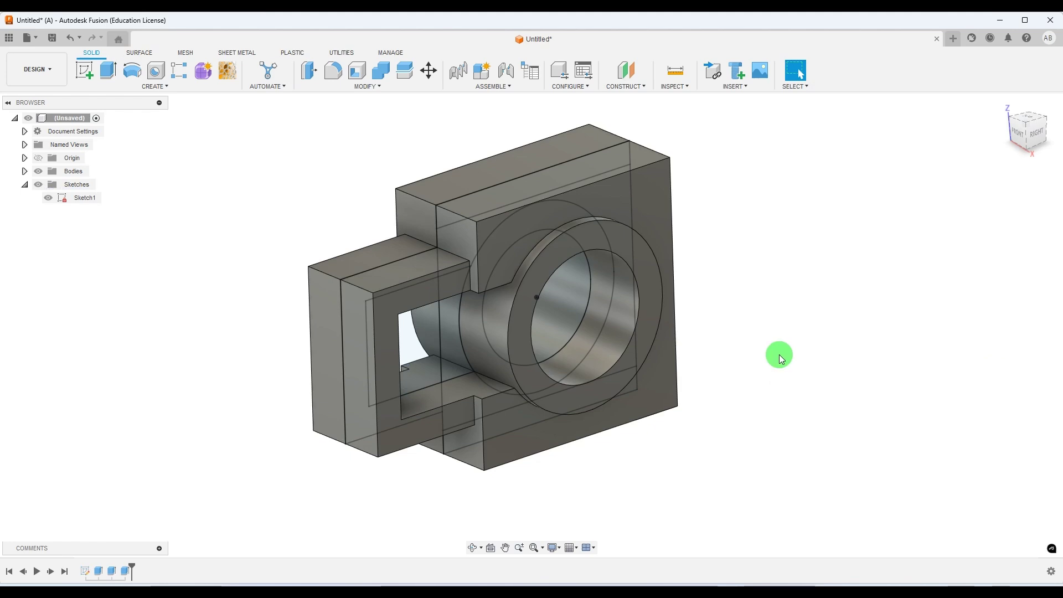
{"action": "scroll", "coordinate": [437, 315], "scroll_direction": "down", "scroll_amount": 3}
{"action": "scroll", "coordinate": [437, 314], "scroll_direction": "up", "scroll_amount": 3}
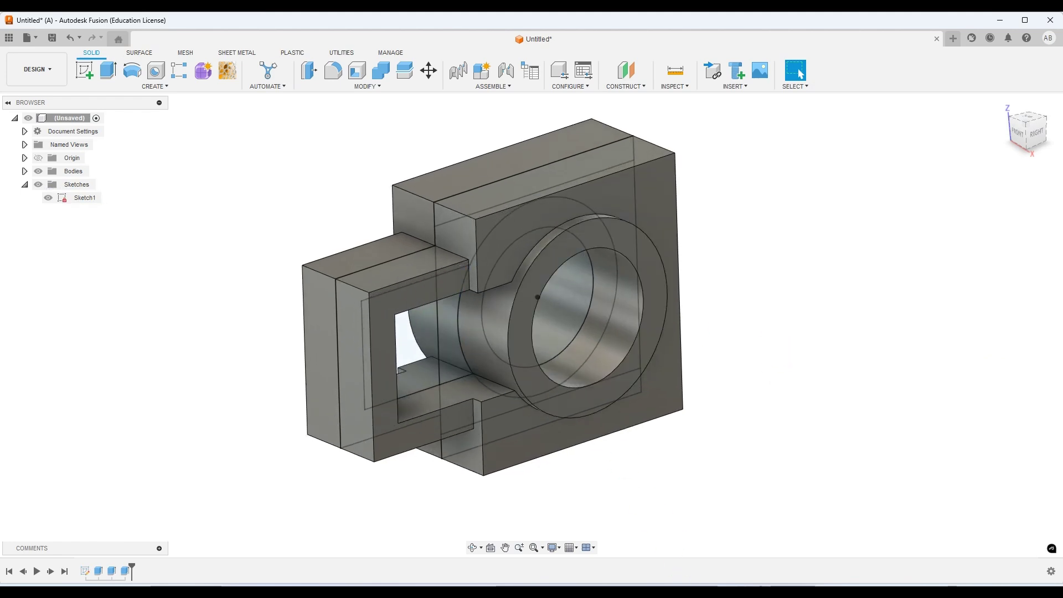
Cut the upper and lower sketch strips symmetrically through the block with a whole length of 30 mm to form the two slots.
{"action": "left_click", "coordinate": [703, 592]}
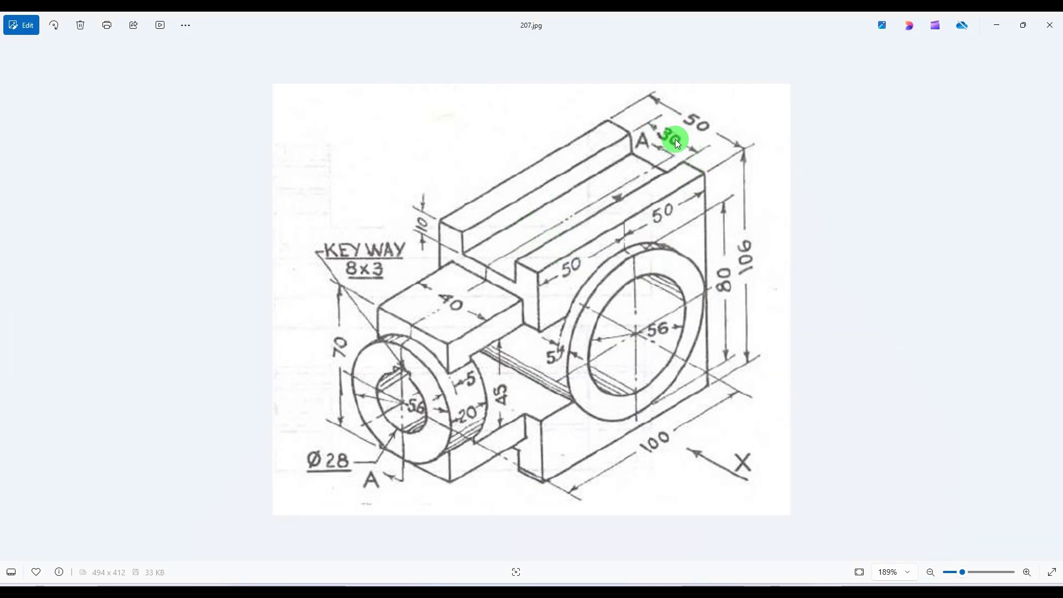
{"action": "left_click", "coordinate": [753, 591]}
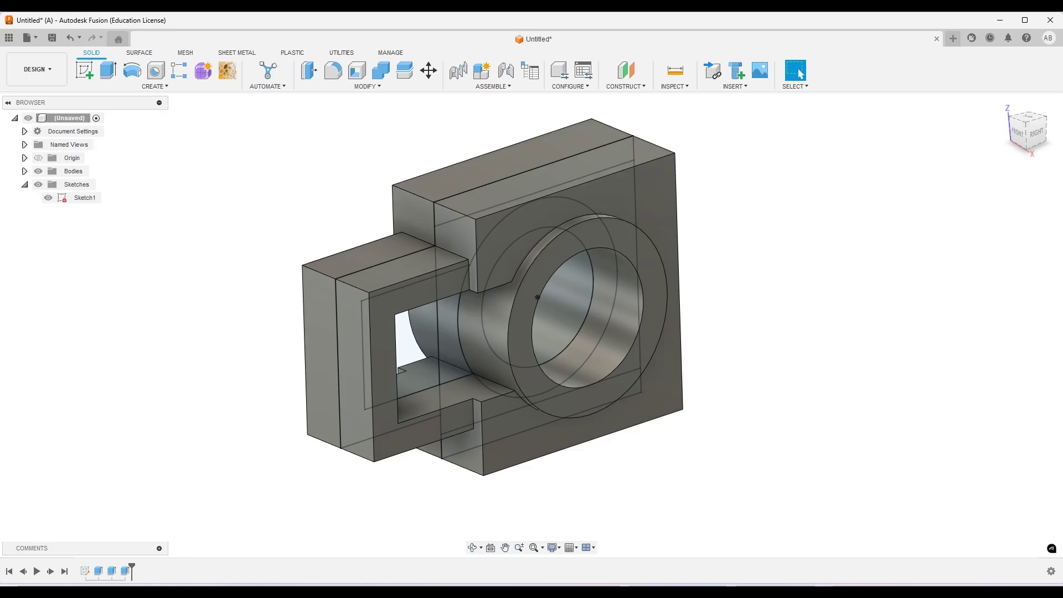
{"action": "left_click", "coordinate": [24, 171]}
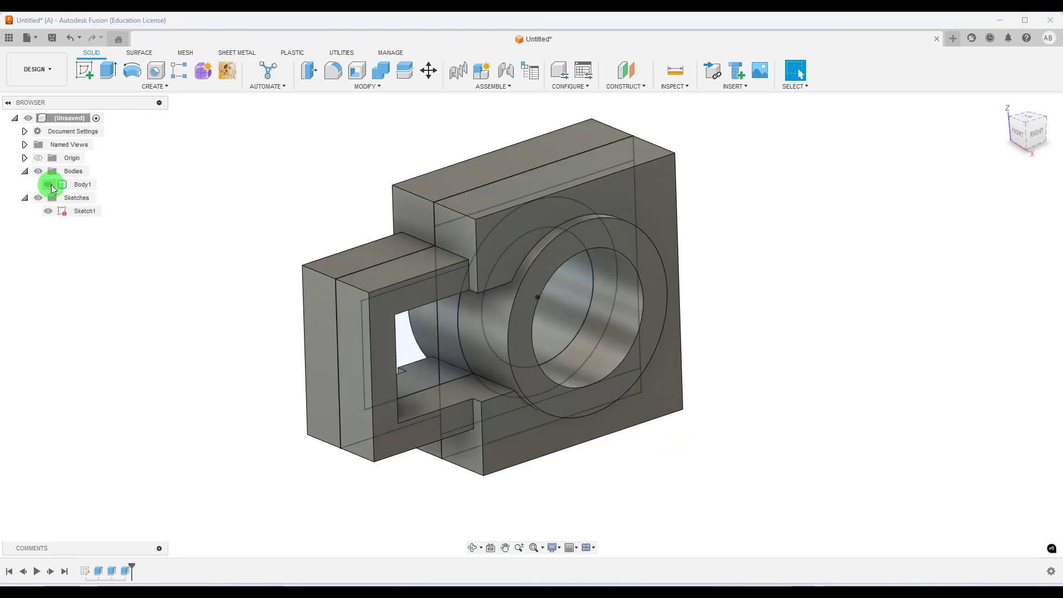
{"action": "left_click", "coordinate": [48, 184]}
{"action": "left_click", "coordinate": [113, 75]}
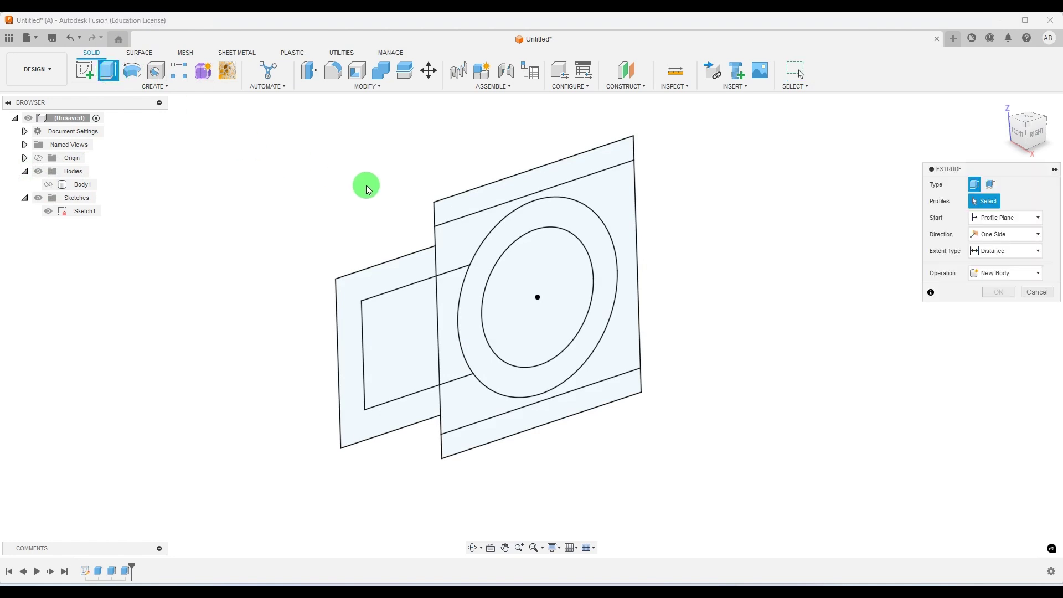
{"action": "left_click", "coordinate": [462, 201]}
{"action": "left_click", "coordinate": [571, 405]}
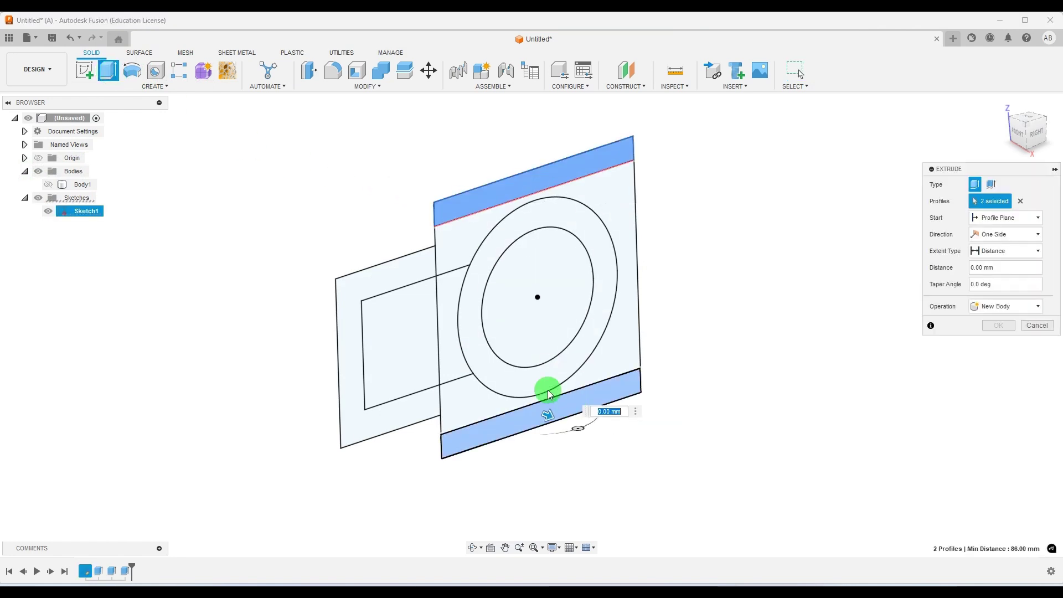
{"action": "left_click", "coordinate": [49, 185]}
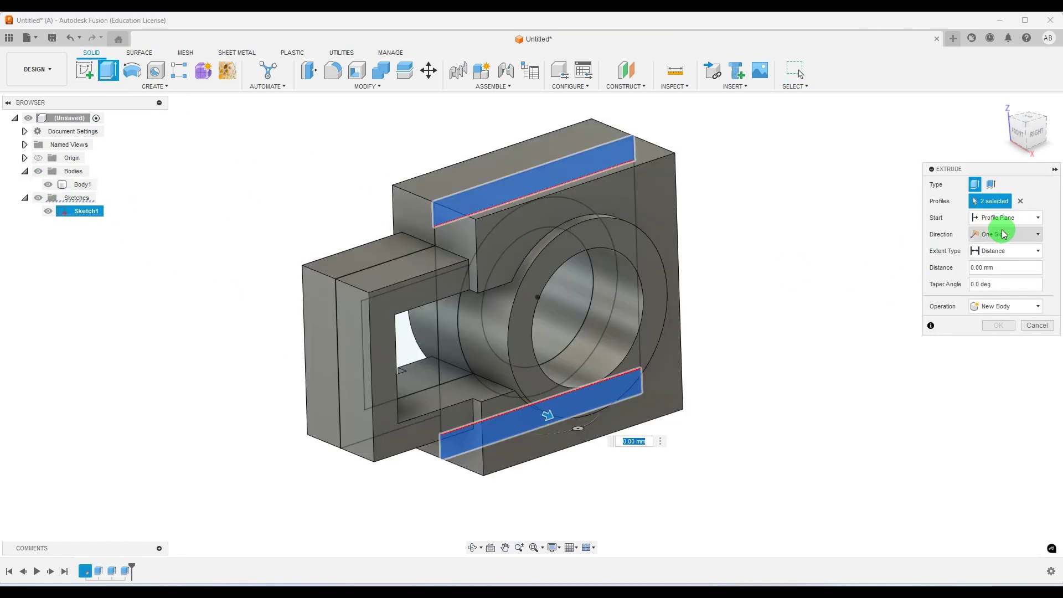
{"action": "left_click", "coordinate": [996, 268]}
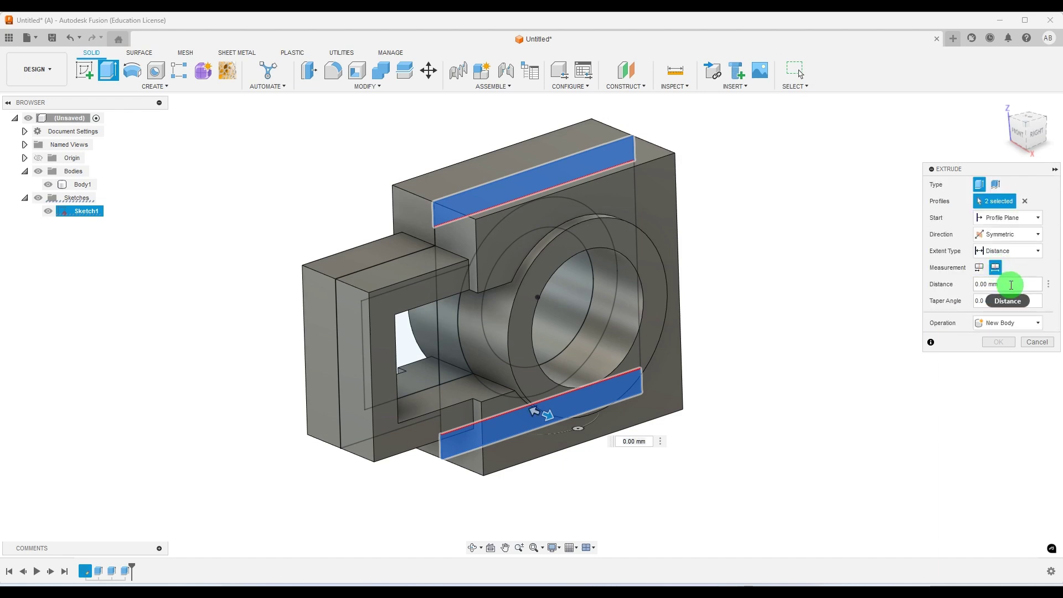
{"action": "left_click_drag", "start_coordinate": [1011, 284], "coordinate": [883, 285]}
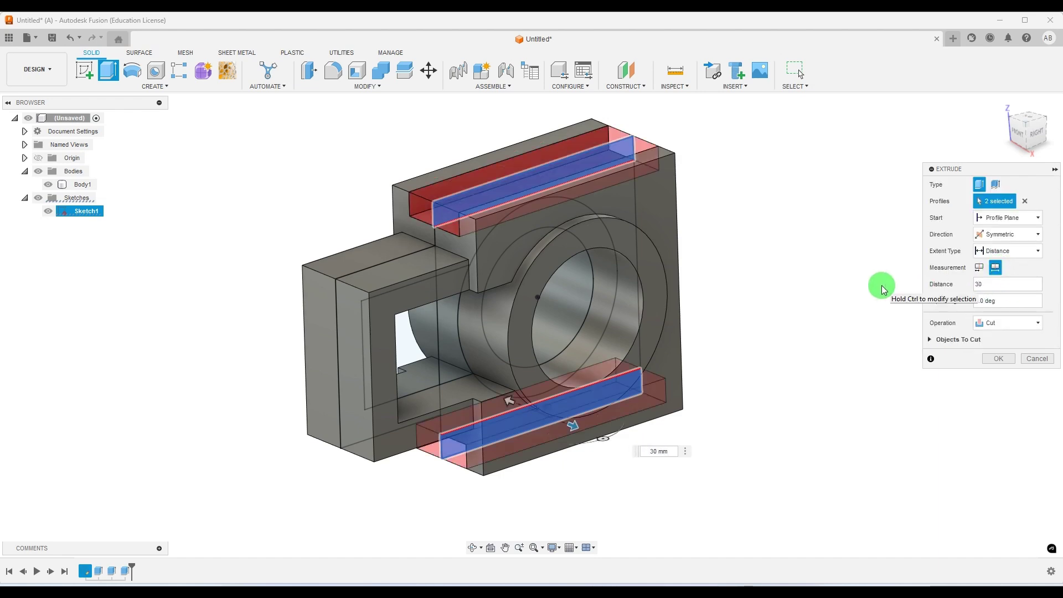
{"action": "left_click", "coordinate": [998, 358]}
{"action": "mouse_move", "coordinate": [821, 317]}
{"action": "middle_mouse_down", "text": "shift"}
{"action": "mouse_move", "coordinate": [799, 315]}
{"action": "mouse_move", "coordinate": [795, 335]}
{"action": "mouse_move", "coordinate": [773, 316]}
{"action": "mouse_move", "coordinate": [793, 322]}
{"action": "mouse_move", "coordinate": [783, 326]}
{"action": "middle_mouse_up", "text": "shift"}
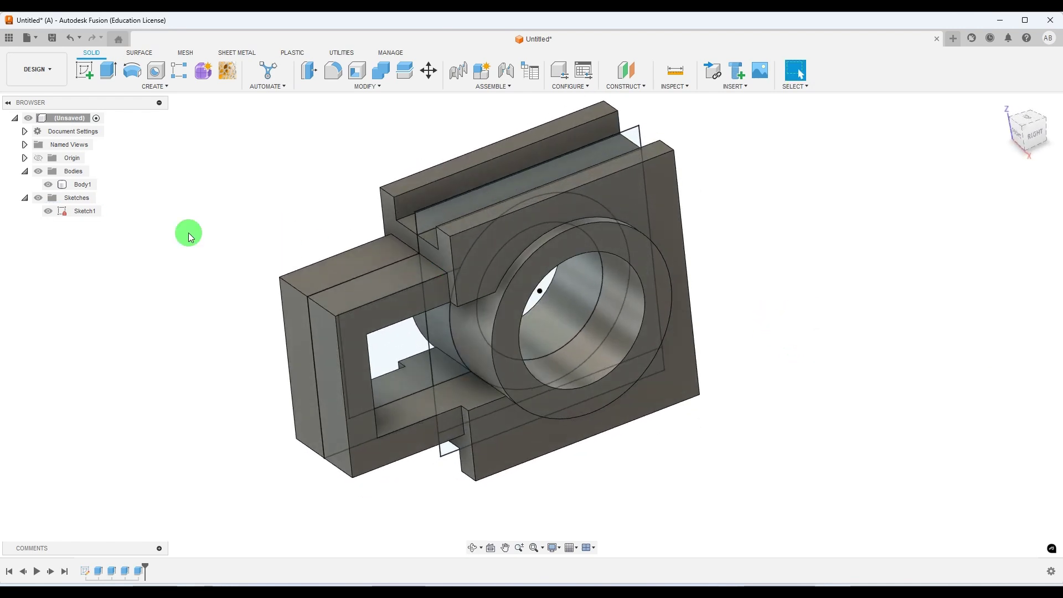
Hide the profile sketch so that only the solid body is displayed.
{"action": "left_click", "coordinate": [49, 215]}
{"action": "left_click", "coordinate": [48, 212]}
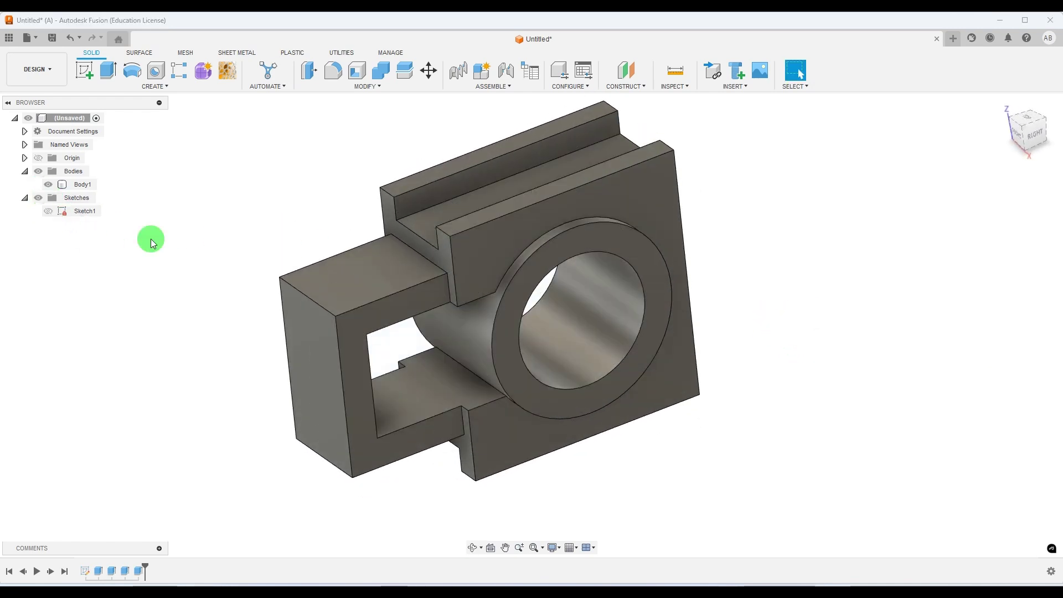
{"action": "mouse_move", "coordinate": [845, 256]}
{"action": "middle_mouse_down", "text": "shift"}
{"action": "mouse_move", "coordinate": [847, 225]}
{"action": "mouse_move", "coordinate": [845, 242]}
{"action": "mouse_move", "coordinate": [826, 181]}
{"action": "mouse_move", "coordinate": [830, 249]}
{"action": "middle_mouse_up", "text": "shift"}
Check reference drawing 207.jpg and sketch a 56 mm diameter circle centred at the origin on the arm's end face.
{"action": "left_click", "coordinate": [762, 596]}
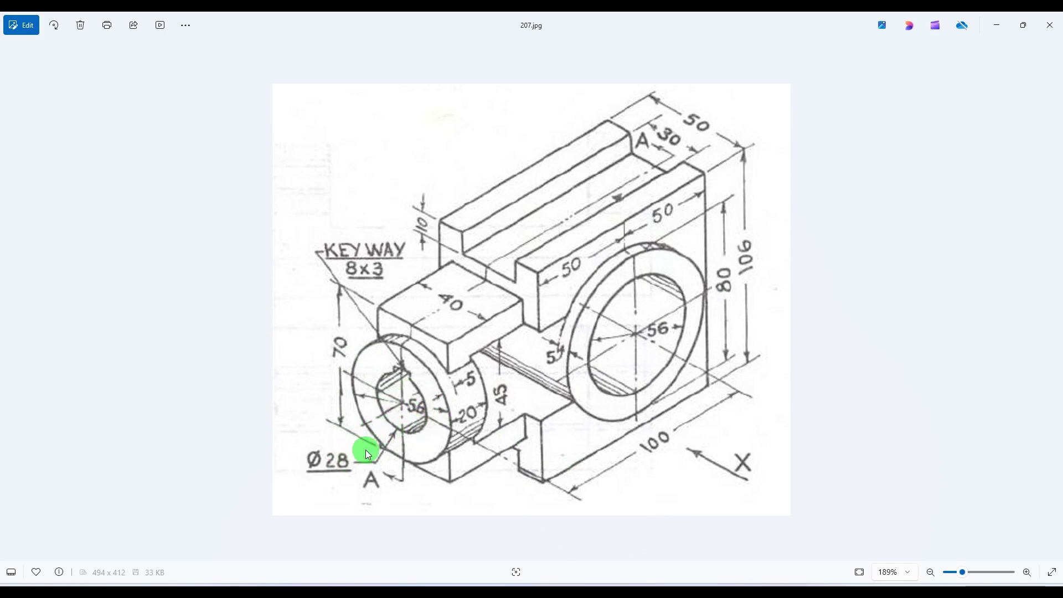
{"action": "key", "text": "alt+Tab"}
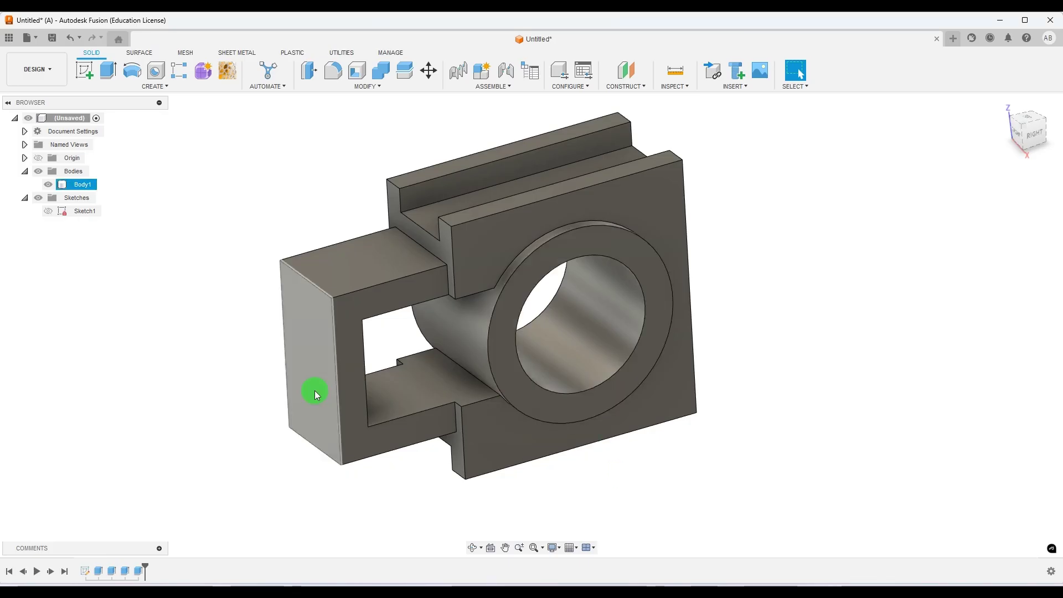
{"action": "left_click", "coordinate": [321, 367]}
{"action": "left_click", "coordinate": [86, 71]}
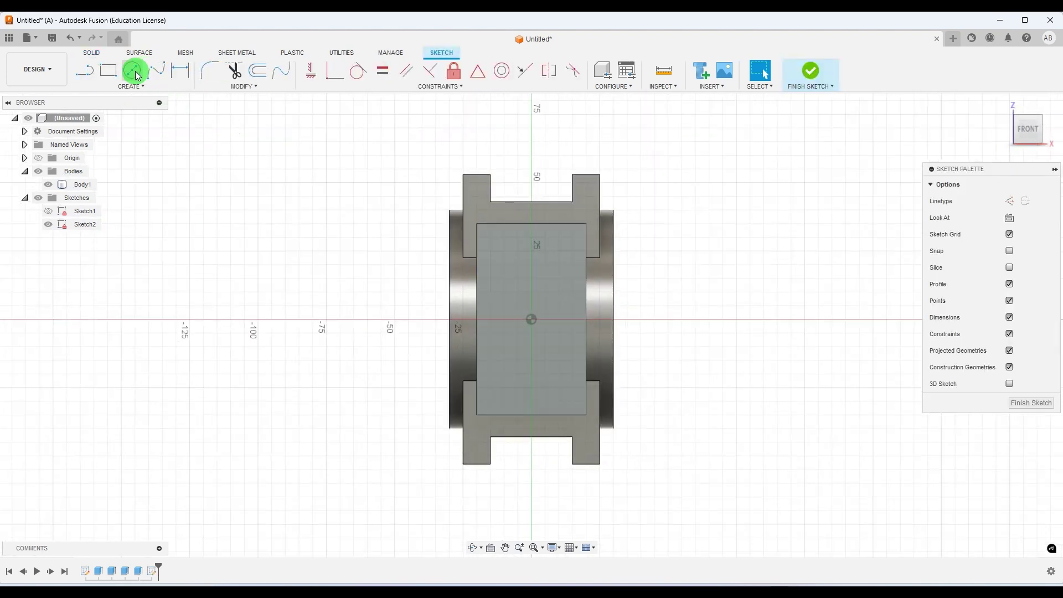
{"action": "left_click", "coordinate": [135, 72]}
{"action": "left_click", "coordinate": [530, 326]}
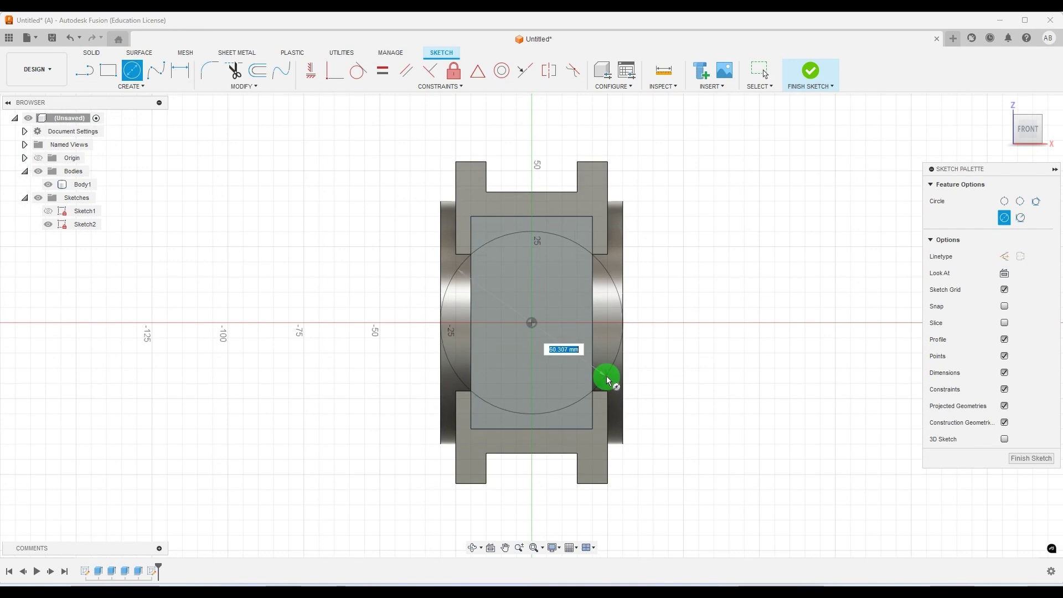
{"action": "type", "text": "56"}
{"action": "key", "text": "Return"}
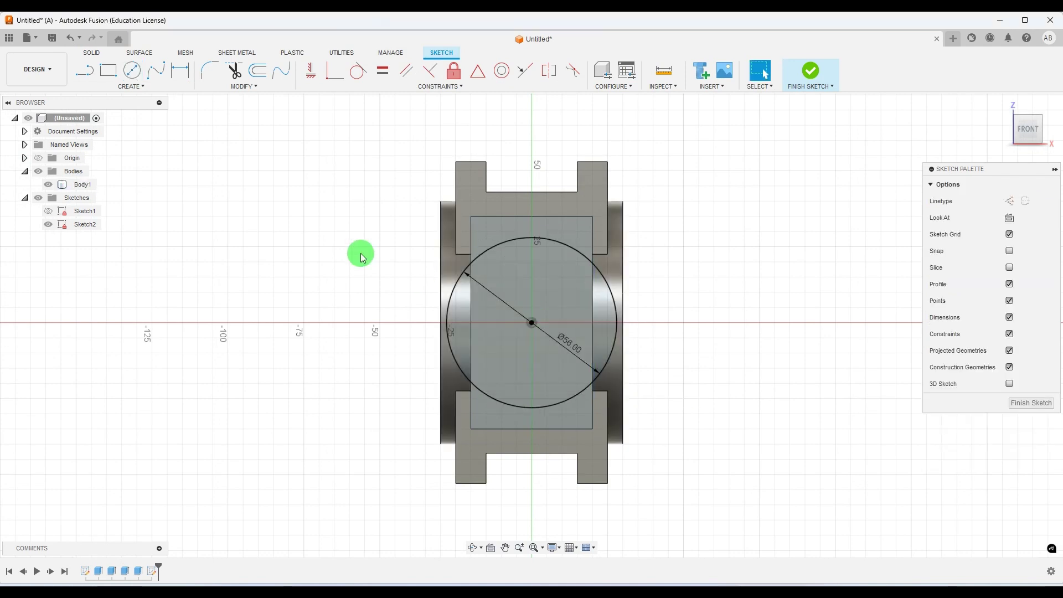
Add a concentric 28 mm diameter circle to the boss sketch, check the boss depths in the reference drawing and finish the sketch.
{"action": "left_click", "coordinate": [132, 71]}
{"action": "left_click", "coordinate": [532, 323]}
{"action": "key", "text": "Return"}
{"action": "key", "text": "Escape"}
{"action": "left_click", "coordinate": [751, 596]}
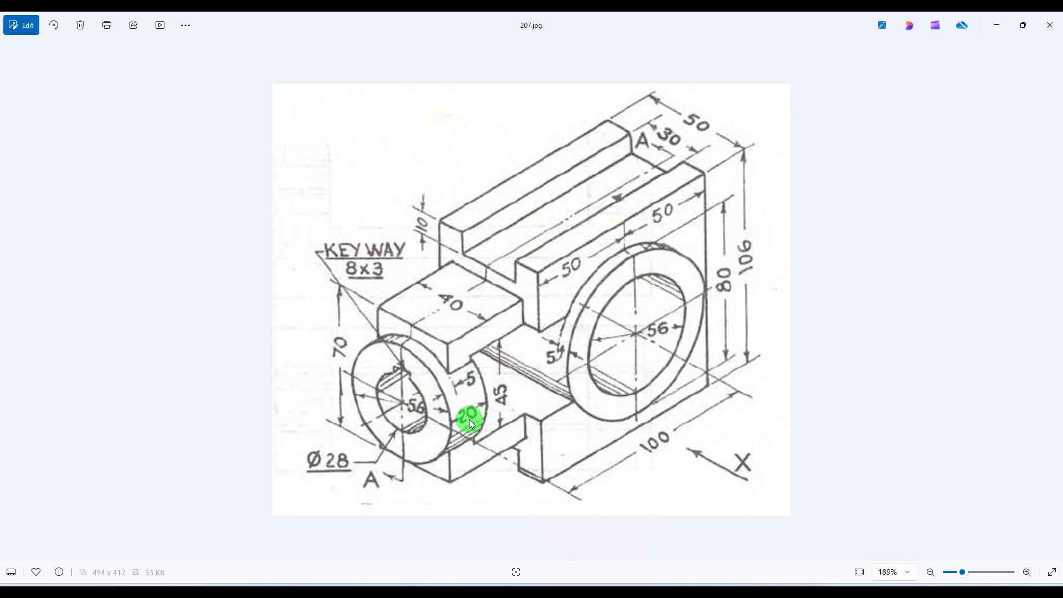
{"action": "left_click", "coordinate": [721, 585]}
{"action": "mouse_move", "coordinate": [823, 368]}
{"action": "middle_mouse_down", "text": "shift"}
{"action": "mouse_move", "coordinate": [783, 335]}
{"action": "mouse_move", "coordinate": [793, 348]}
{"action": "middle_mouse_up", "text": "shift"}
{"action": "left_click", "coordinate": [1054, 404]}
Extrude the three ring regions between the two circles in two directions, with 5 mm on the outward side.
{"action": "scroll", "coordinate": [740, 277], "scroll_direction": "down", "scroll_amount": 3}
{"action": "middle_click_drag", "start_coordinate": [914, 327], "coordinate": [915, 332], "text": "shift"}
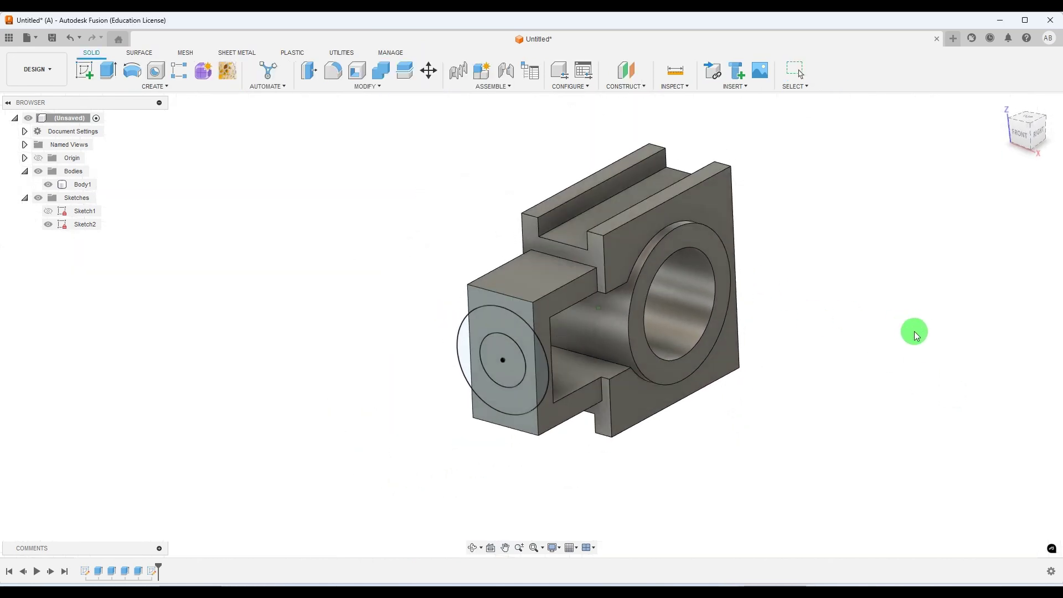
{"action": "left_click", "coordinate": [108, 70]}
{"action": "scroll", "coordinate": [543, 357], "scroll_direction": "up", "scroll_amount": 3}
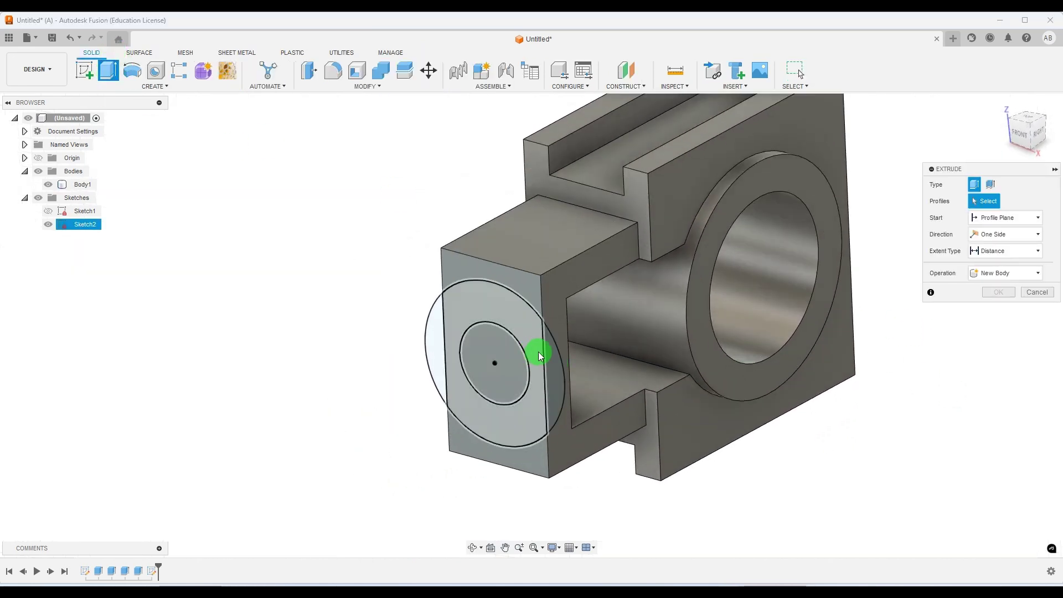
{"action": "left_click", "coordinate": [554, 362]}
{"action": "left_click", "coordinate": [512, 316]}
{"action": "left_click", "coordinate": [437, 335]}
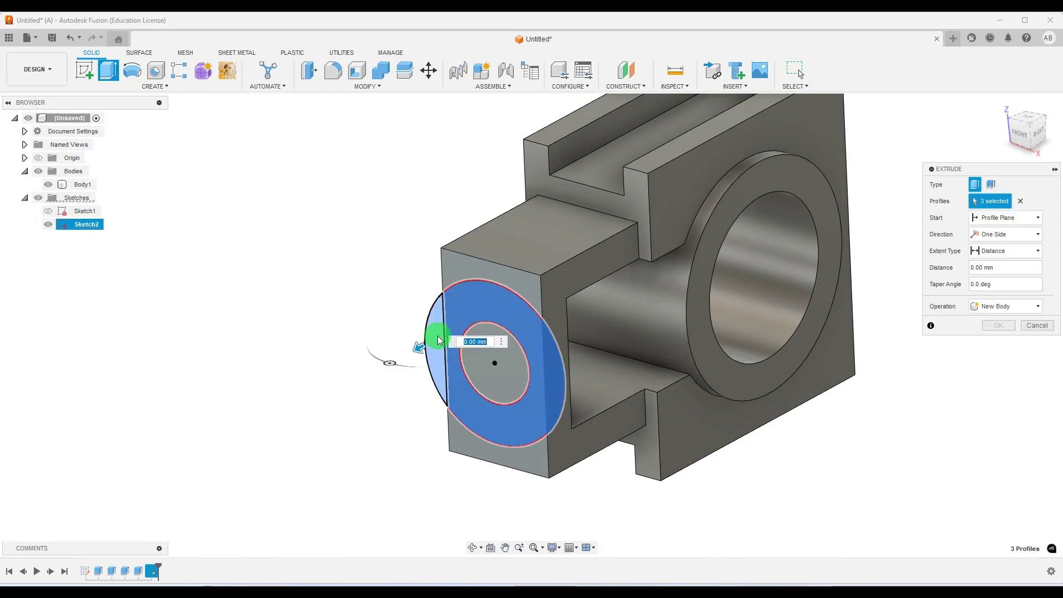
{"action": "scroll", "coordinate": [292, 351], "scroll_direction": "down", "scroll_amount": 2}
{"action": "middle_click_drag", "start_coordinate": [292, 351], "coordinate": [527, 384], "text": "shift"}
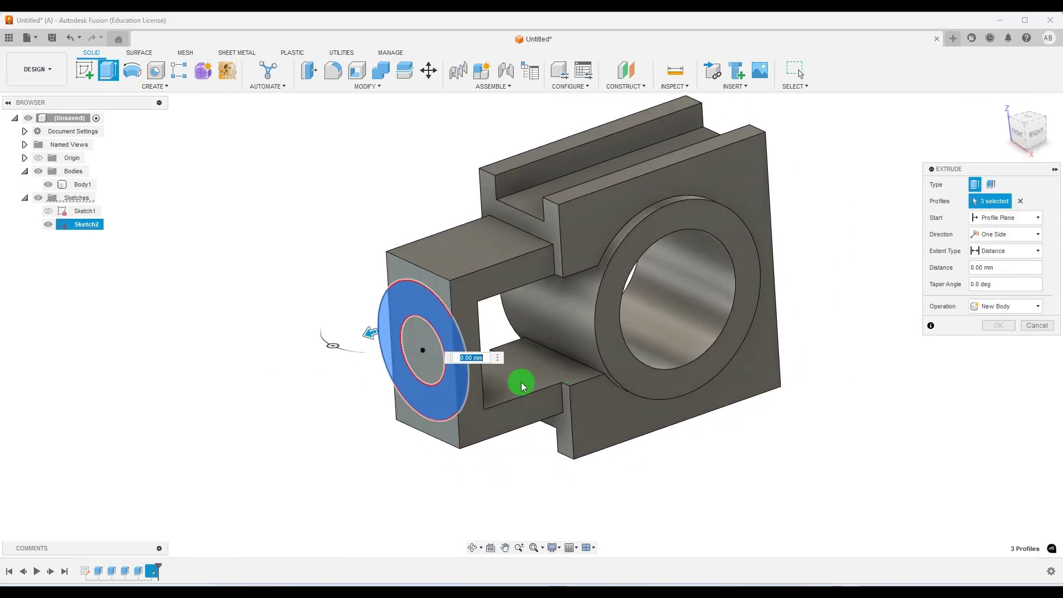
{"action": "scroll", "coordinate": [527, 384], "scroll_direction": "up", "scroll_amount": 3}
{"action": "left_click", "coordinate": [1008, 234]}
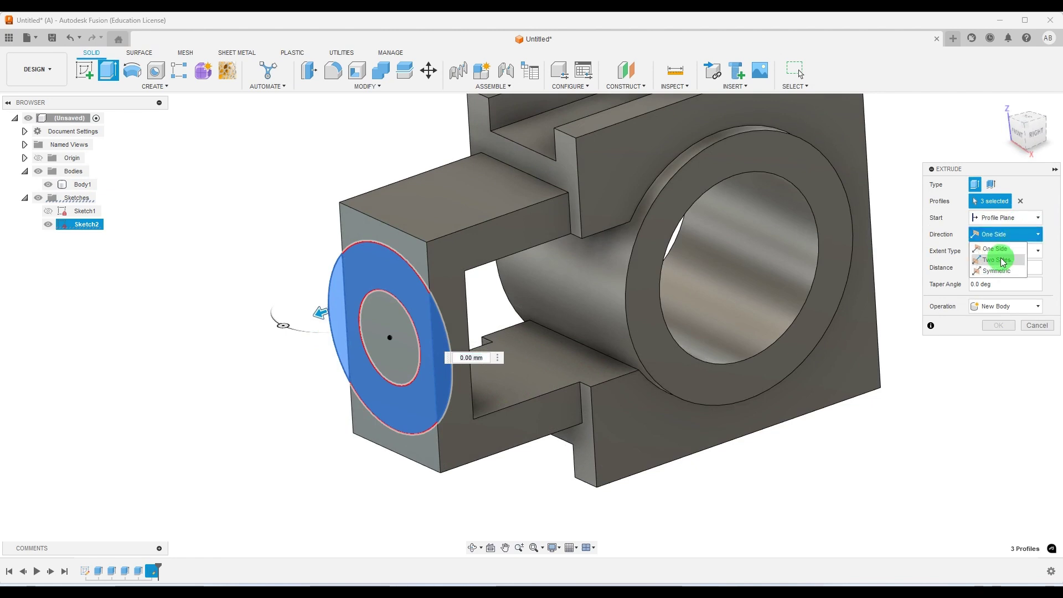
{"action": "left_click", "coordinate": [1008, 260]}
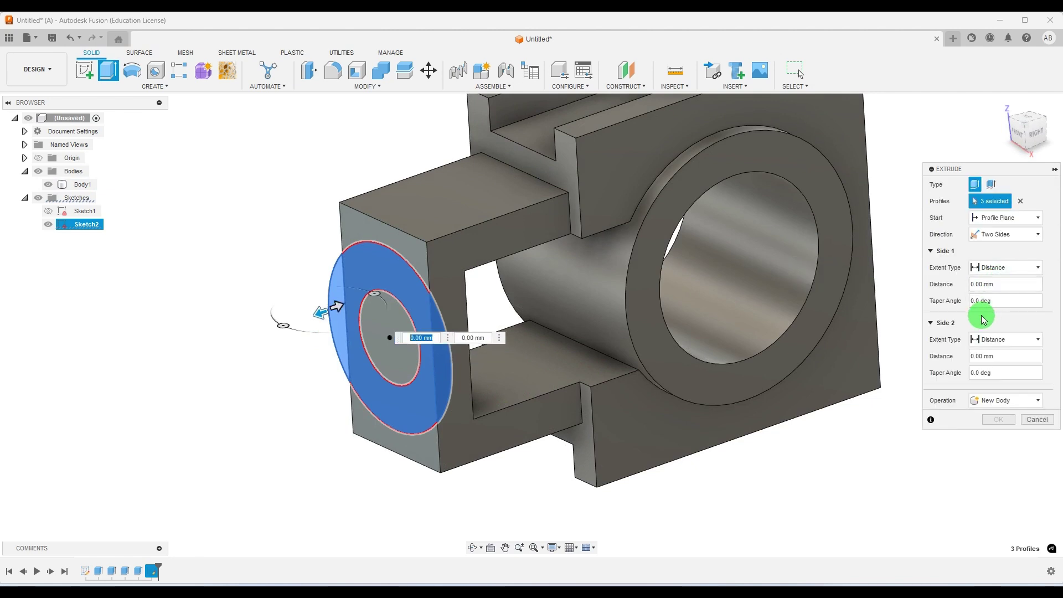
{"action": "left_click_drag", "start_coordinate": [1010, 285], "coordinate": [933, 287]}
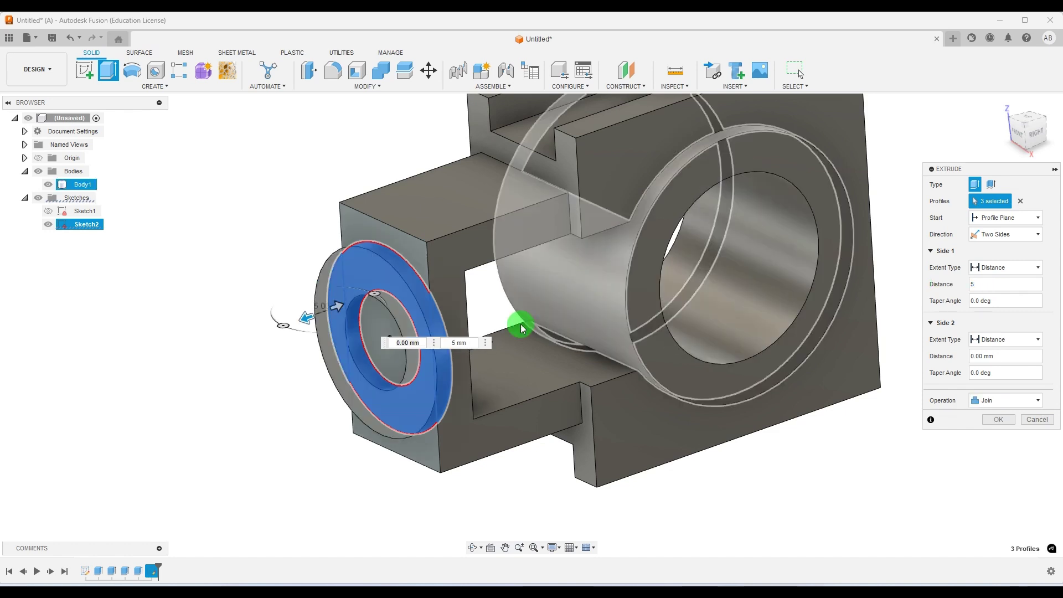
Set the boss extrusion's inward side to 15 mm and join it to the body.
{"action": "left_click", "coordinate": [1019, 355]}
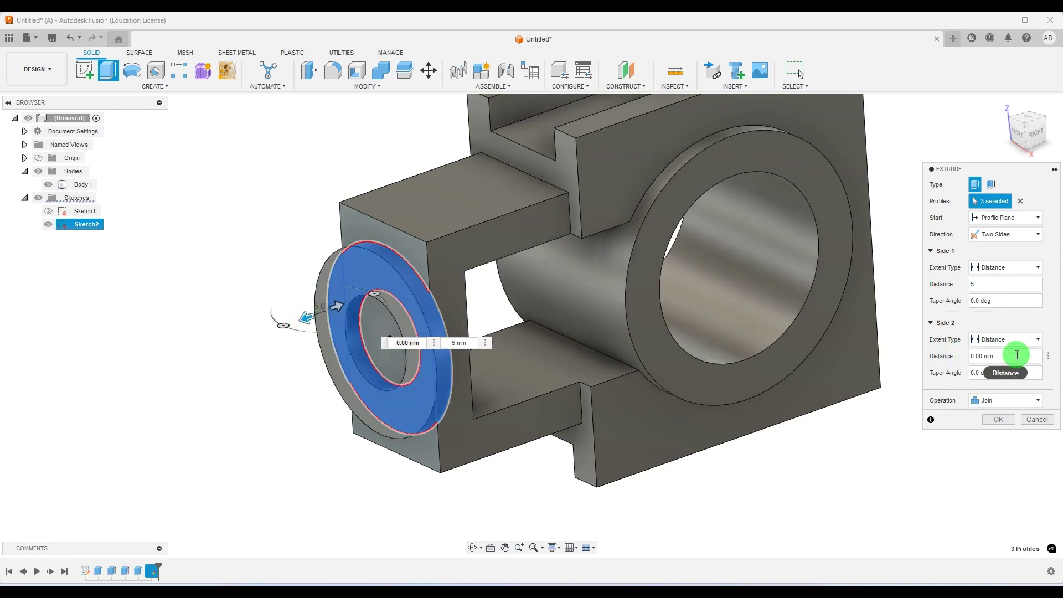
{"action": "left_click_drag", "start_coordinate": [335, 308], "coordinate": [397, 302]}
{"action": "left_click", "coordinate": [948, 382]}
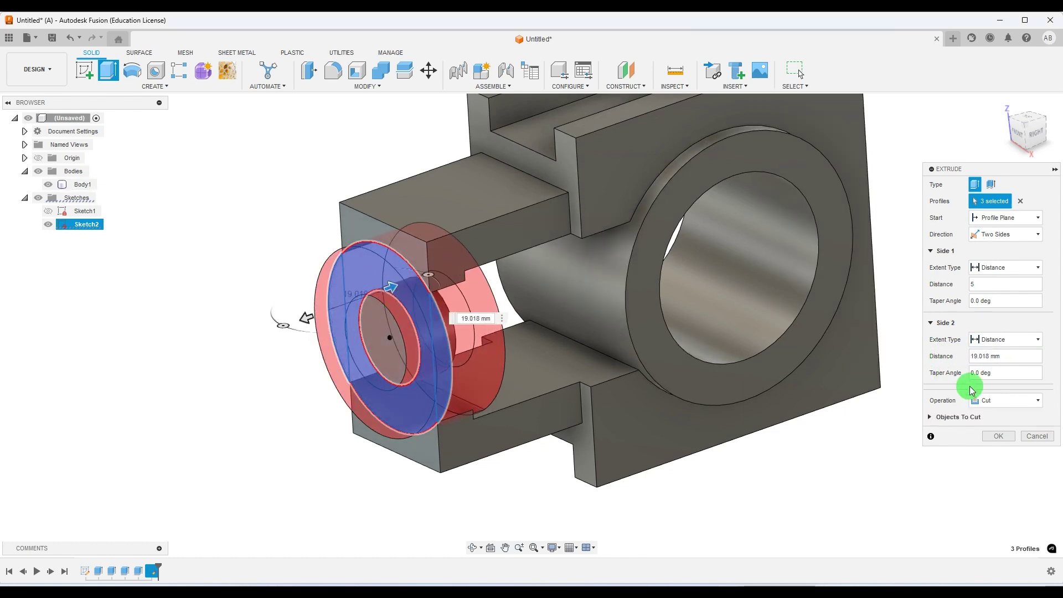
{"action": "left_click_drag", "start_coordinate": [1019, 361], "coordinate": [969, 354]}
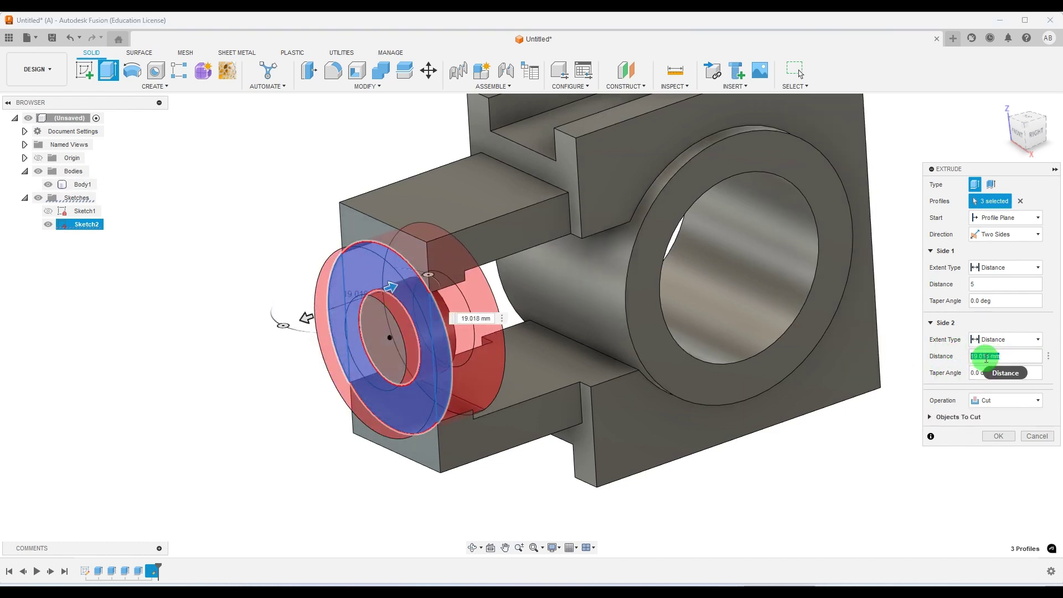
{"action": "type", "text": "15"}
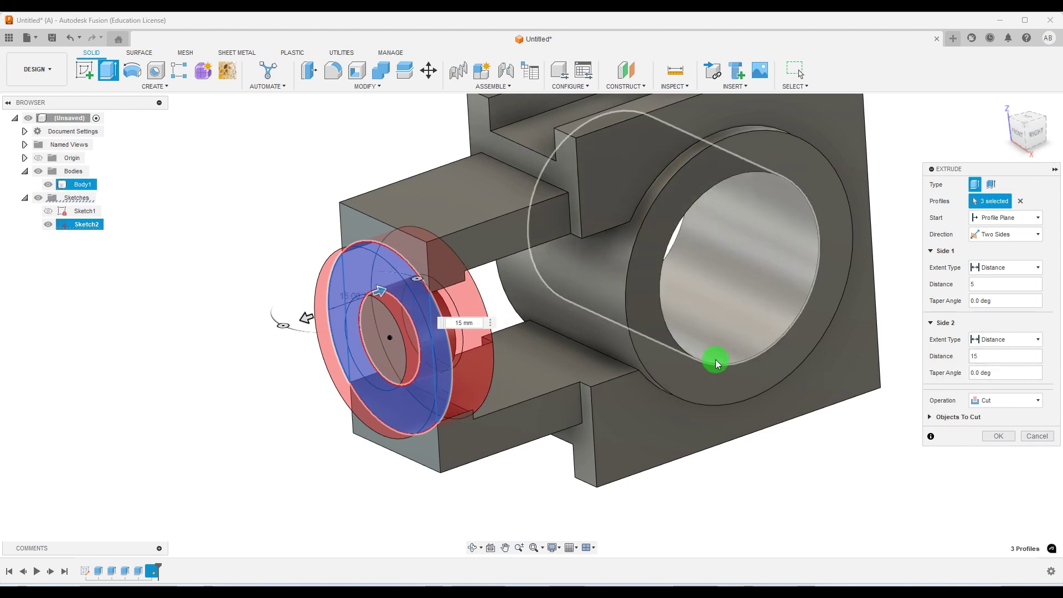
{"action": "left_click", "coordinate": [1019, 408]}
{"action": "left_click", "coordinate": [1011, 419]}
{"action": "middle_click_drag", "start_coordinate": [857, 498], "coordinate": [1037, 451], "text": "shift"}
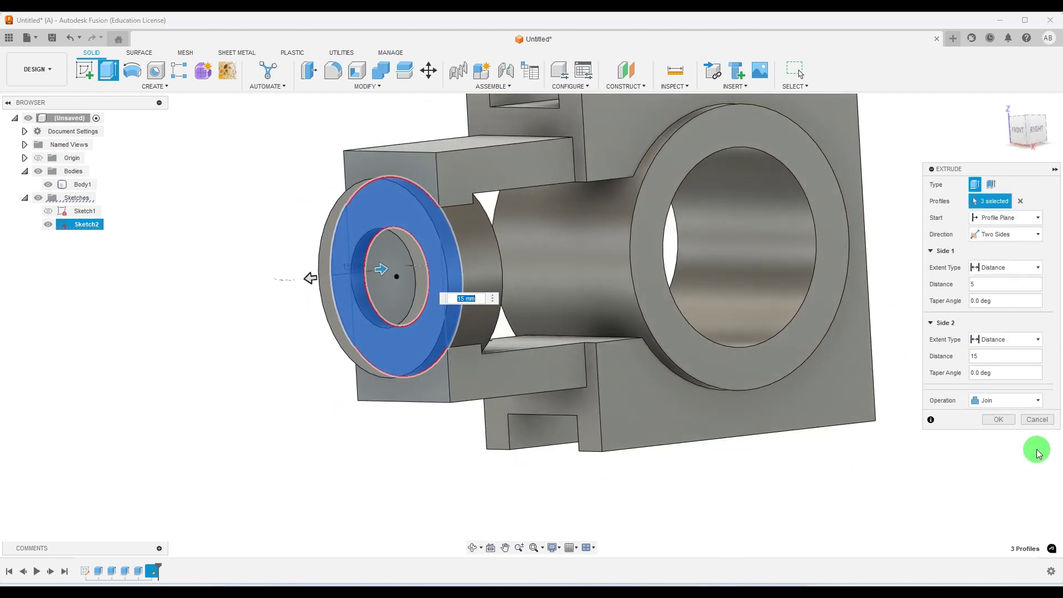
{"action": "left_click", "coordinate": [999, 420]}
Cut the boss's inner circle through the arm's end wall, extending the cut to the boss's inner face.
{"action": "scroll", "coordinate": [629, 406], "scroll_direction": "down", "scroll_amount": 3}
{"action": "middle_click_drag", "start_coordinate": [629, 406], "coordinate": [941, 288], "text": "shift"}
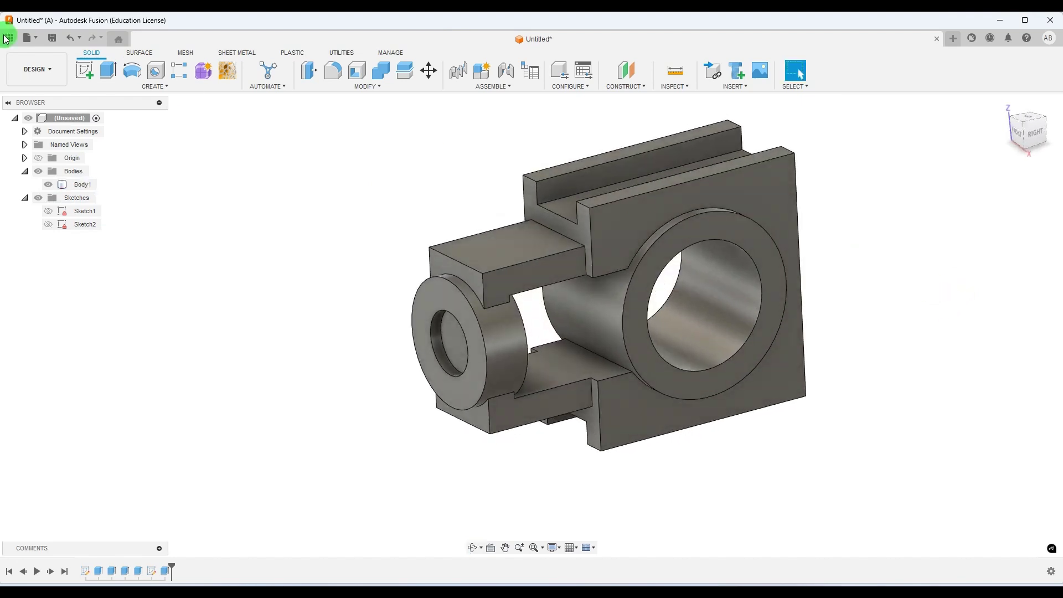
{"action": "left_click", "coordinate": [111, 70]}
{"action": "scroll", "coordinate": [498, 343], "scroll_direction": "up", "scroll_amount": 3}
{"action": "left_click", "coordinate": [453, 360]}
{"action": "middle_click_drag", "start_coordinate": [453, 360], "coordinate": [460, 327], "text": "shift"}
{"action": "left_click_drag", "start_coordinate": [460, 327], "coordinate": [586, 320]}
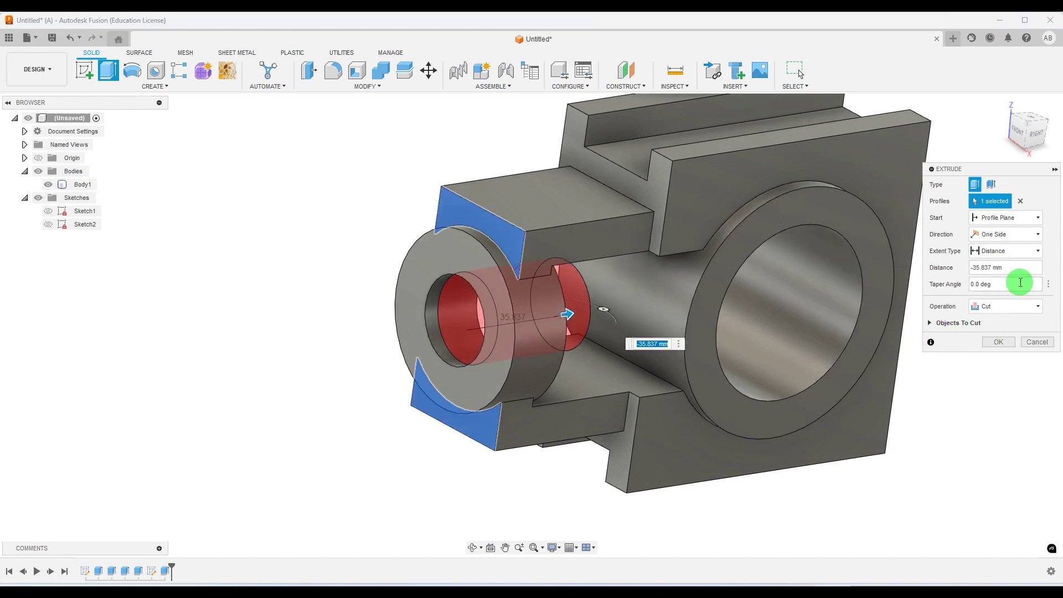
{"action": "left_click", "coordinate": [1016, 252]}
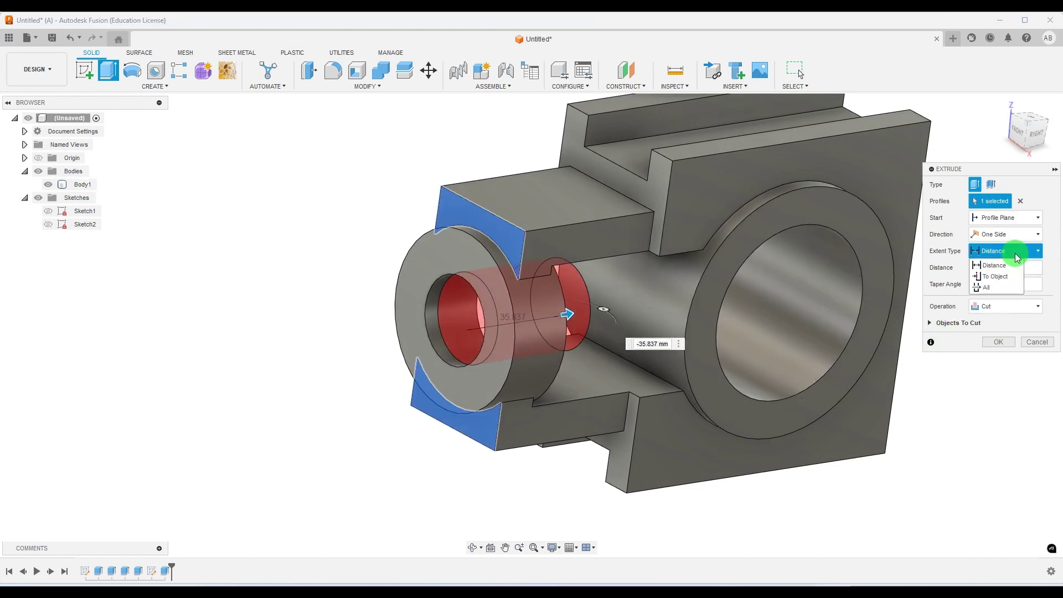
{"action": "left_click", "coordinate": [1001, 284]}
{"action": "middle_click_drag", "start_coordinate": [996, 344], "coordinate": [696, 415], "text": "shift"}
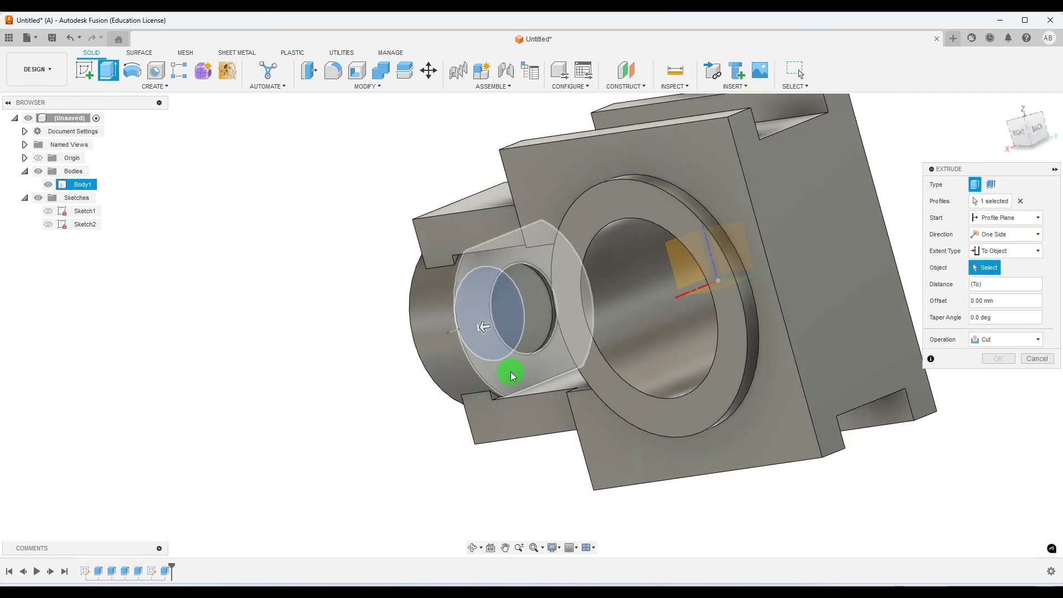
{"action": "left_click", "coordinate": [510, 371]}
{"action": "left_click", "coordinate": [998, 391]}
Following the reference drawing, sketch a three-sided keyway outline about 6 mm wide and 3.5 mm high above the bore on the boss's front face.
{"action": "middle_click_drag", "start_coordinate": [908, 399], "coordinate": [751, 584], "text": "shift"}
{"action": "left_click", "coordinate": [752, 594]}
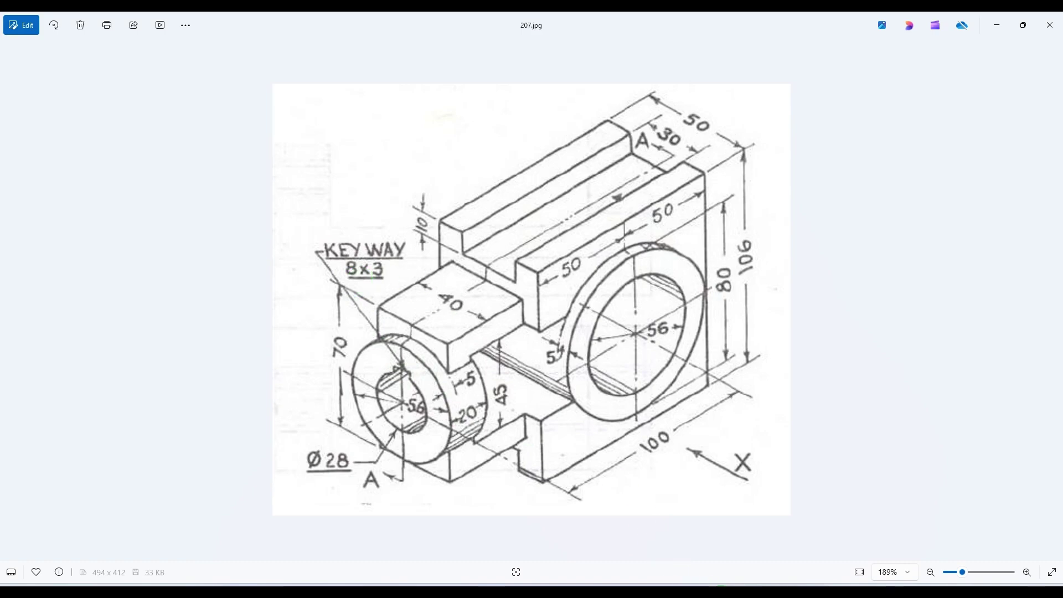
{"action": "left_click", "coordinate": [722, 595]}
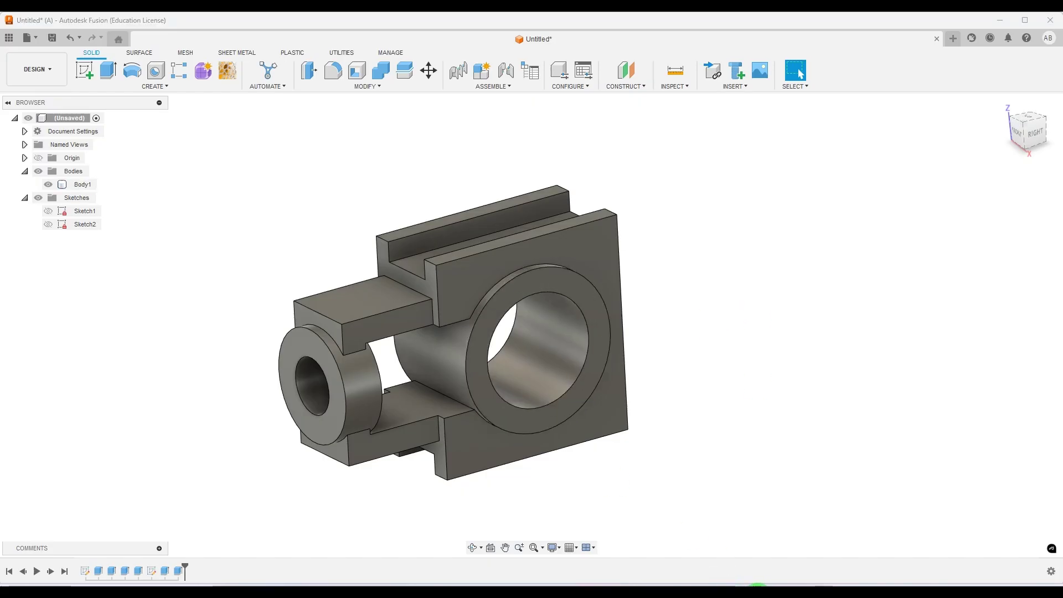
{"action": "left_click", "coordinate": [756, 594]}
{"action": "left_click", "coordinate": [755, 591]}
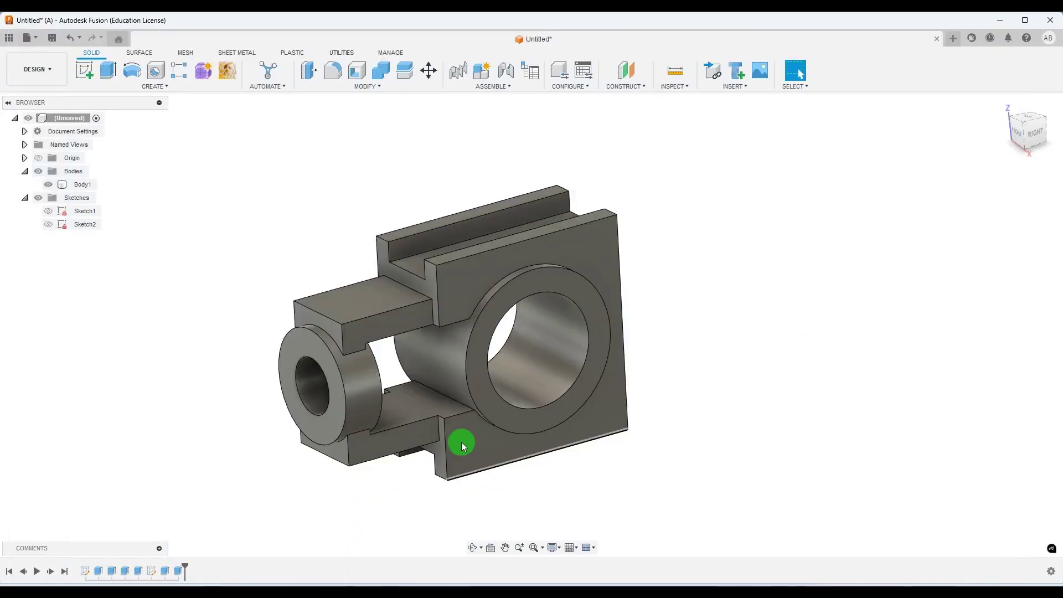
{"action": "left_click", "coordinate": [327, 363]}
{"action": "left_click", "coordinate": [83, 70]}
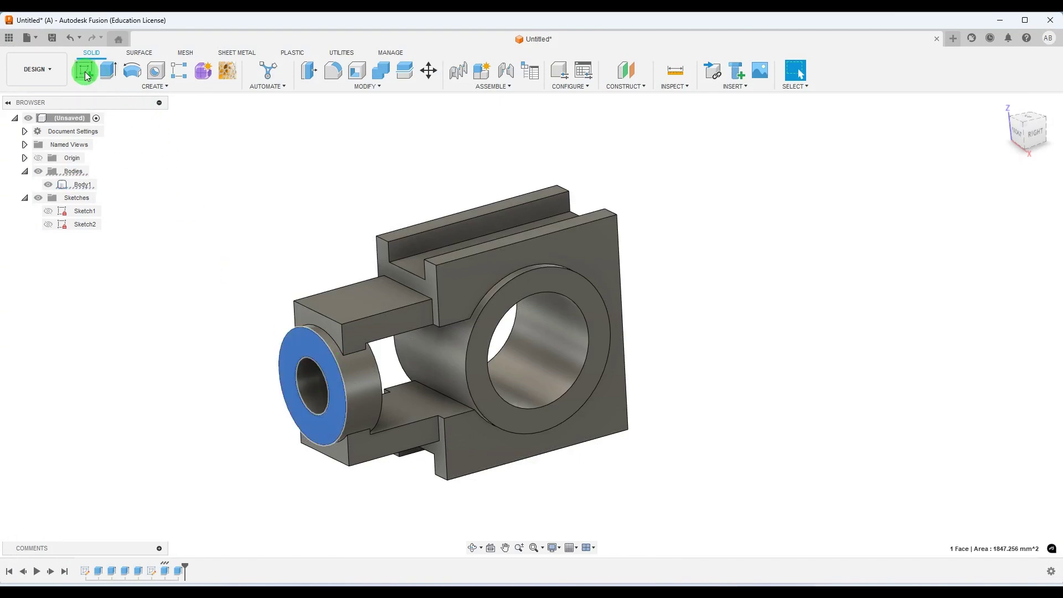
{"action": "left_click", "coordinate": [83, 70]}
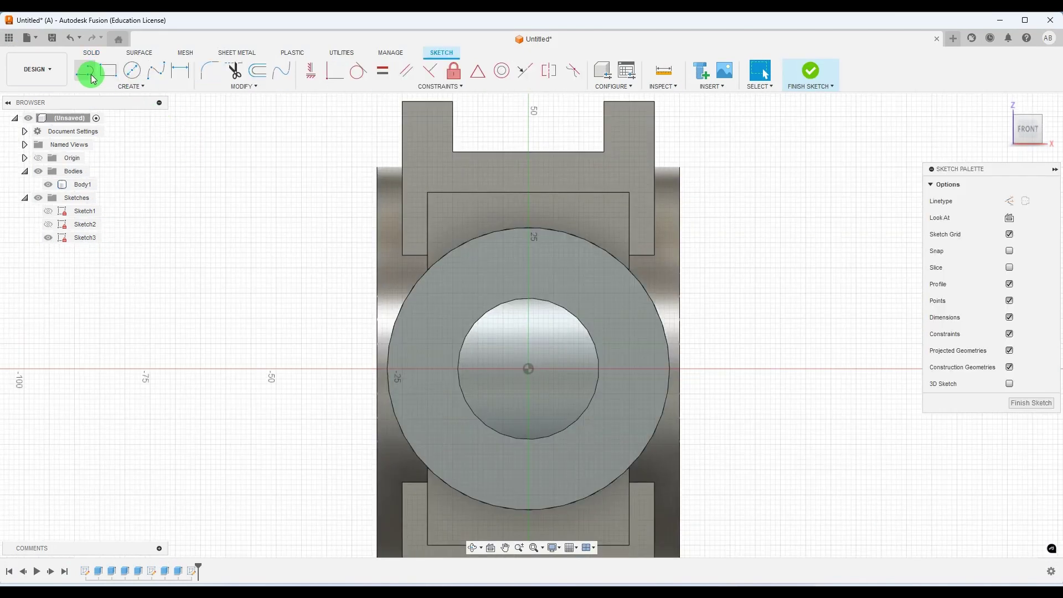
{"action": "scroll", "coordinate": [421, 265], "scroll_direction": "up", "scroll_amount": 3}
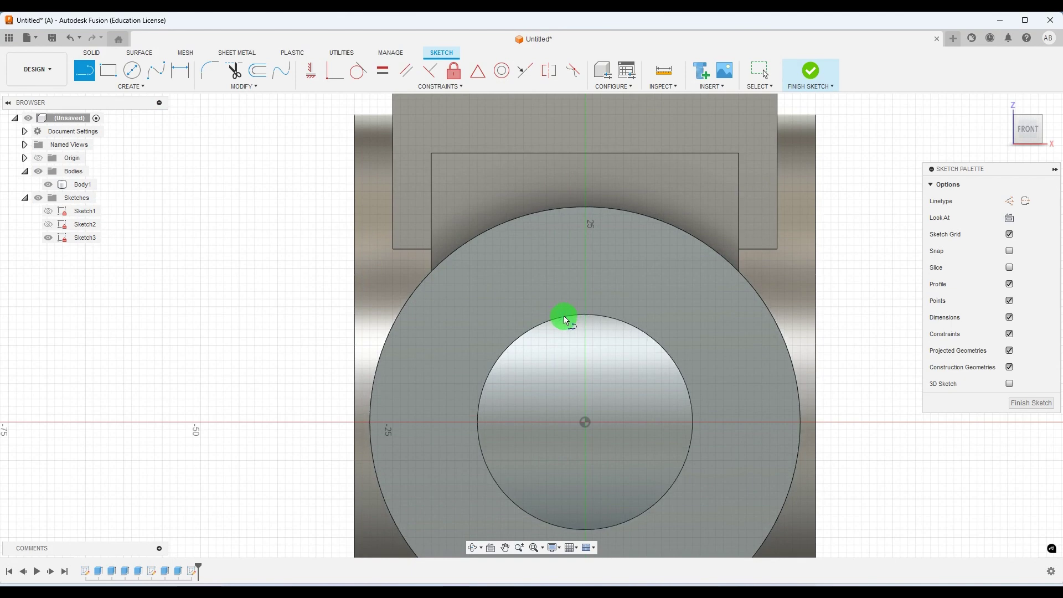
{"action": "left_click", "coordinate": [564, 318]}
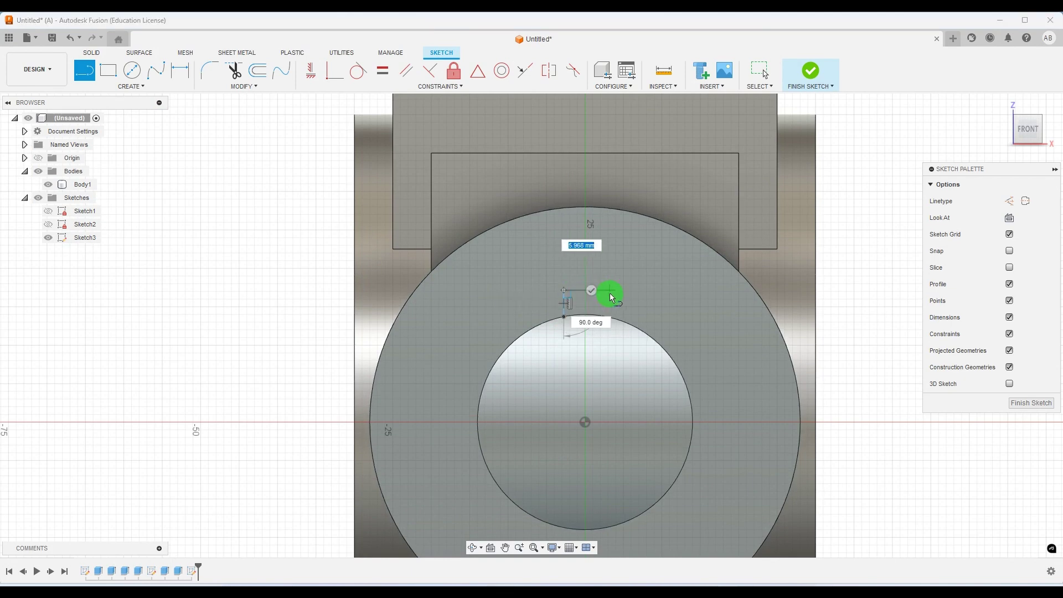
{"action": "scroll", "coordinate": [604, 316], "scroll_direction": "up", "scroll_amount": 3}
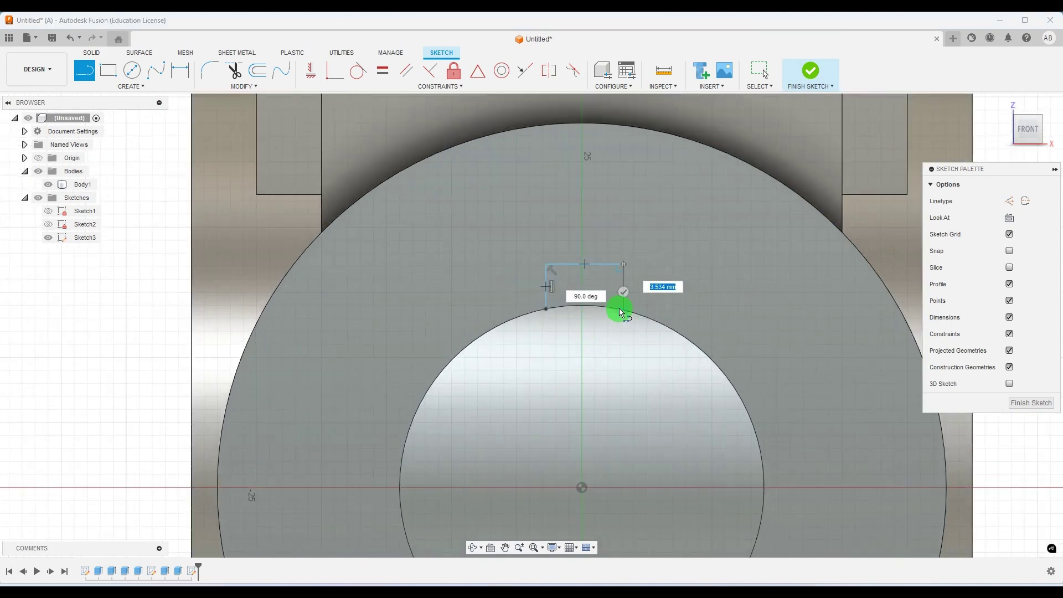
{"action": "left_click", "coordinate": [623, 313]}
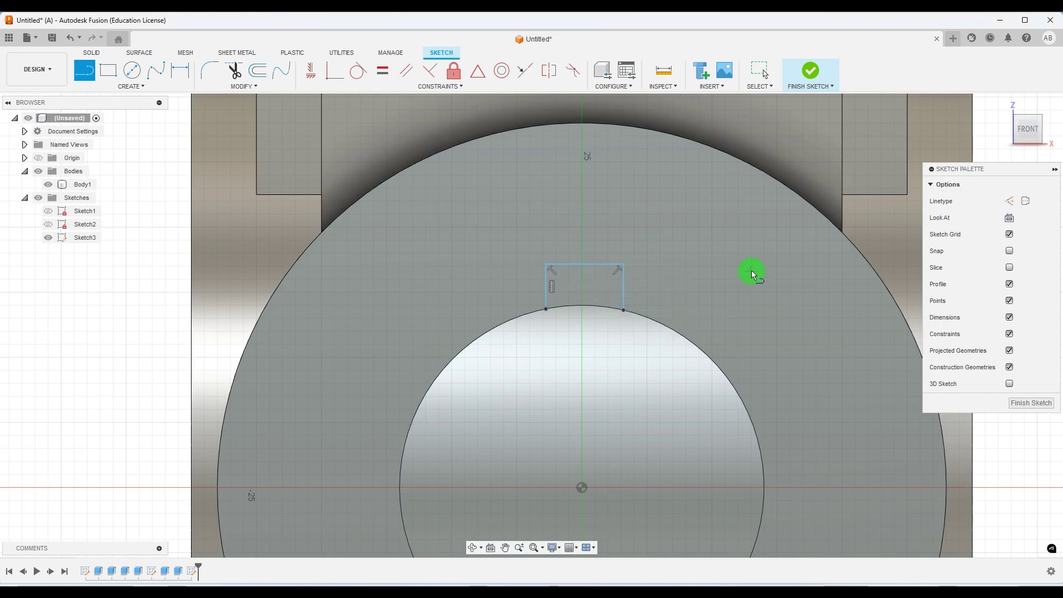
Dimension the keyway outline's top line to a width of 8 mm.
{"action": "left_click", "coordinate": [180, 70]}
{"action": "scroll", "coordinate": [496, 191], "scroll_direction": "down", "scroll_amount": 3}
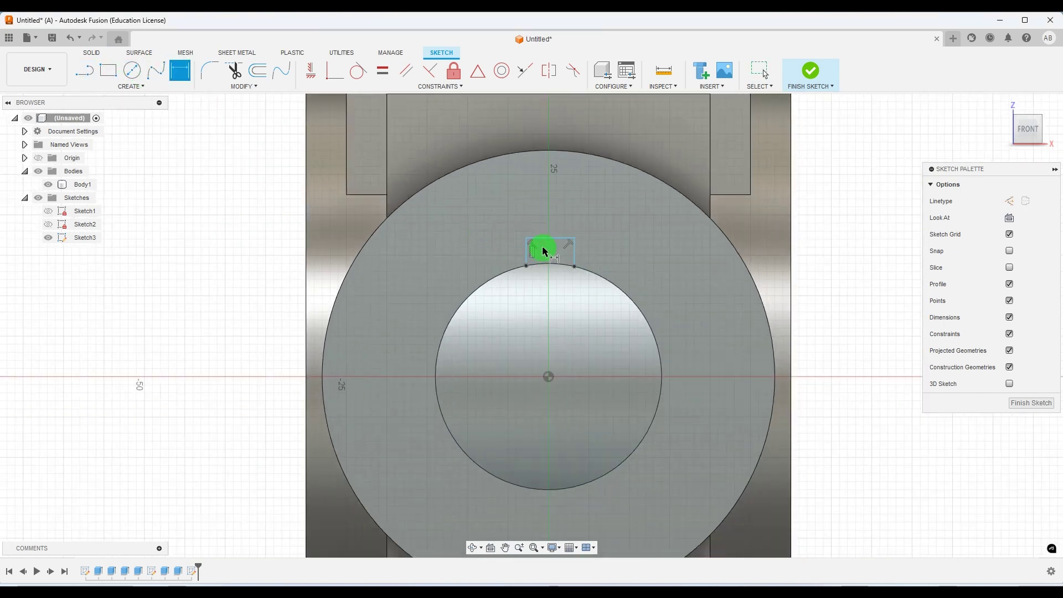
{"action": "left_click", "coordinate": [553, 240]}
{"action": "left_click", "coordinate": [551, 204]}
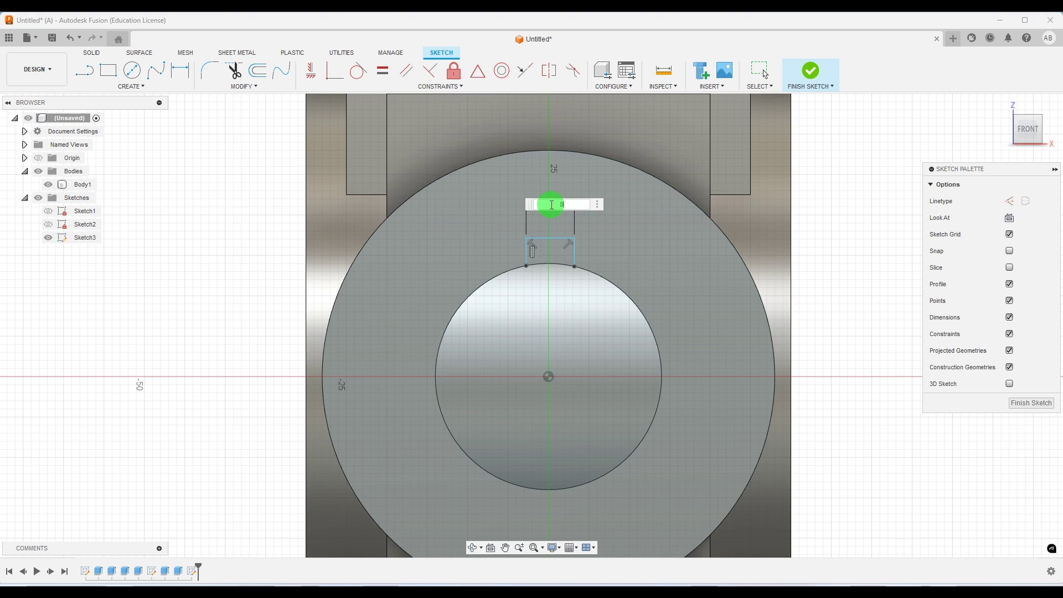
{"action": "key", "text": "Return"}
Dimension the keyway outline's left side line at 4 mm from the bore's centre.
{"action": "left_click", "coordinate": [570, 382]}
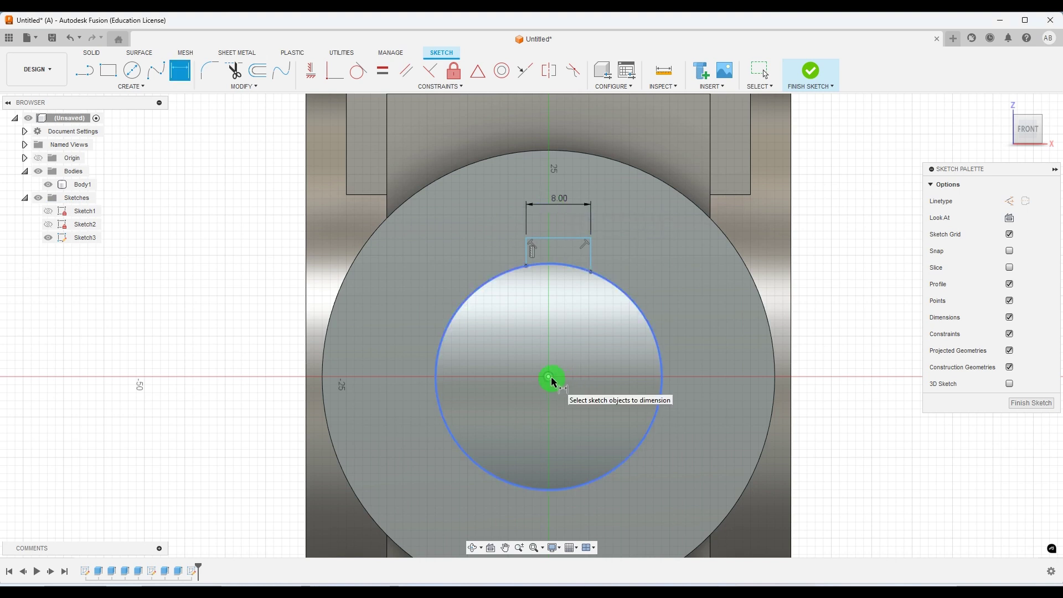
{"action": "left_click", "coordinate": [549, 377]}
{"action": "left_click", "coordinate": [525, 255]}
{"action": "left_click", "coordinate": [536, 224]}
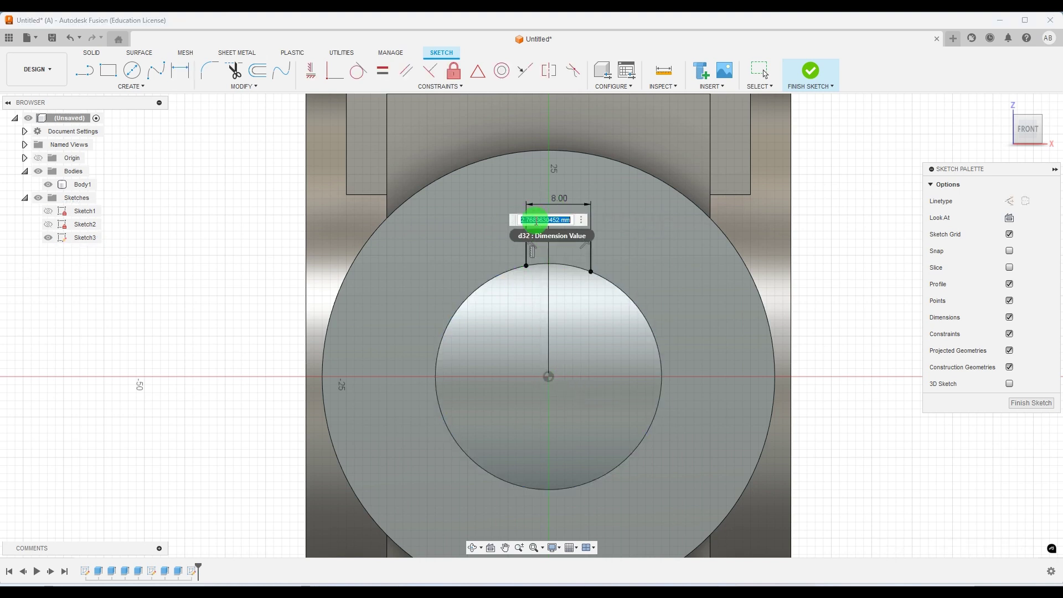
{"action": "type", "text": "4"}
{"action": "key", "text": "Return"}
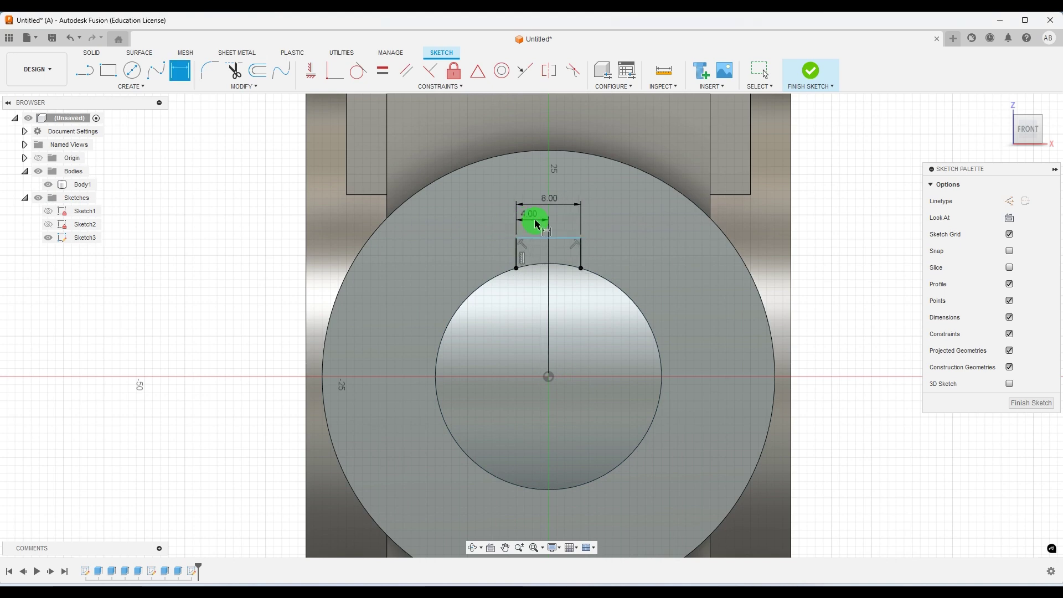
Try to dimension the keyway's top line from the bore's centre, entering 14+3 mm as the vertical distance.
{"action": "left_click", "coordinate": [548, 377]}
{"action": "left_click", "coordinate": [560, 238]}
{"action": "left_click", "coordinate": [634, 256]}
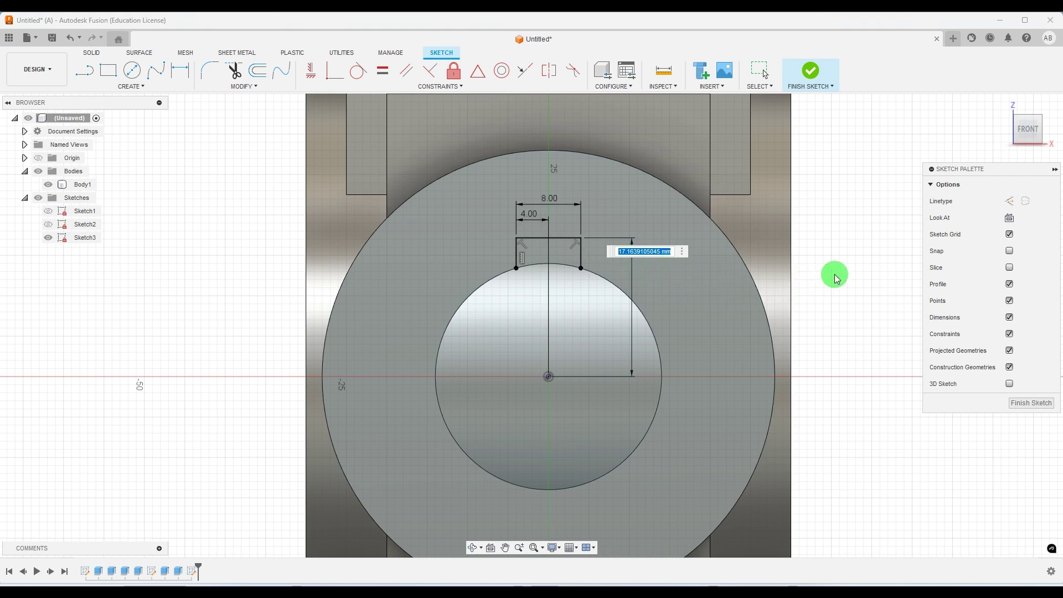
{"action": "key", "text": "Return"}
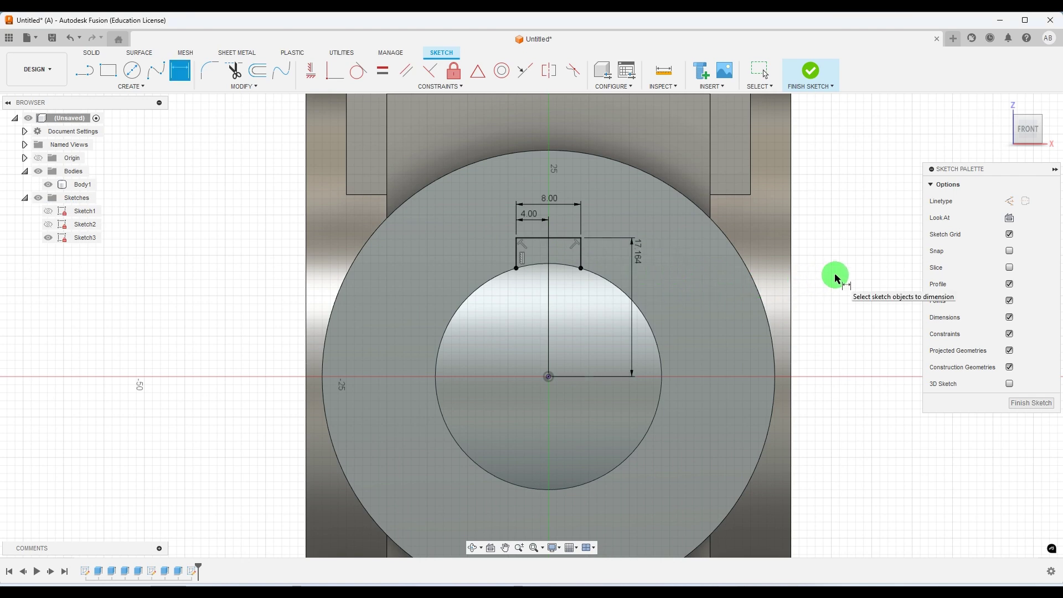
{"action": "key", "text": "Escape"}
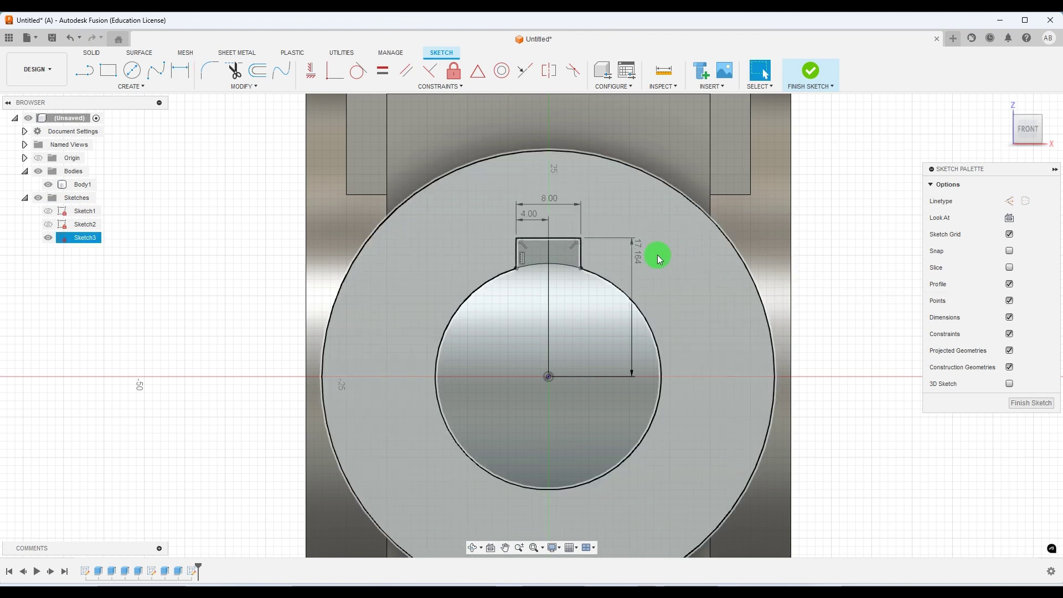
{"action": "left_click", "coordinate": [637, 256]}
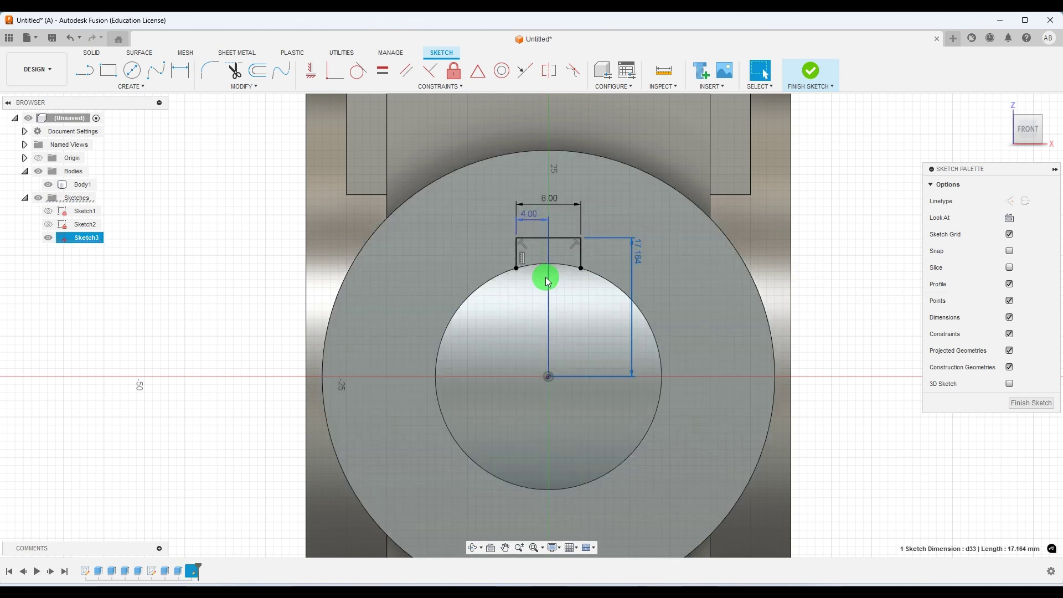
{"action": "double_click", "coordinate": [641, 257]}
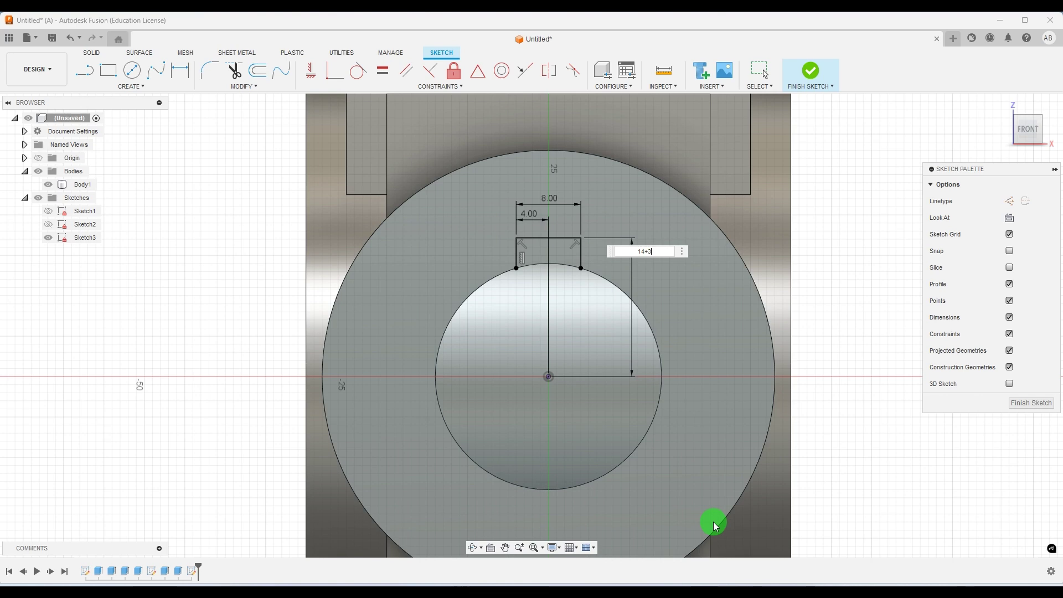
{"action": "key", "text": "Return"}
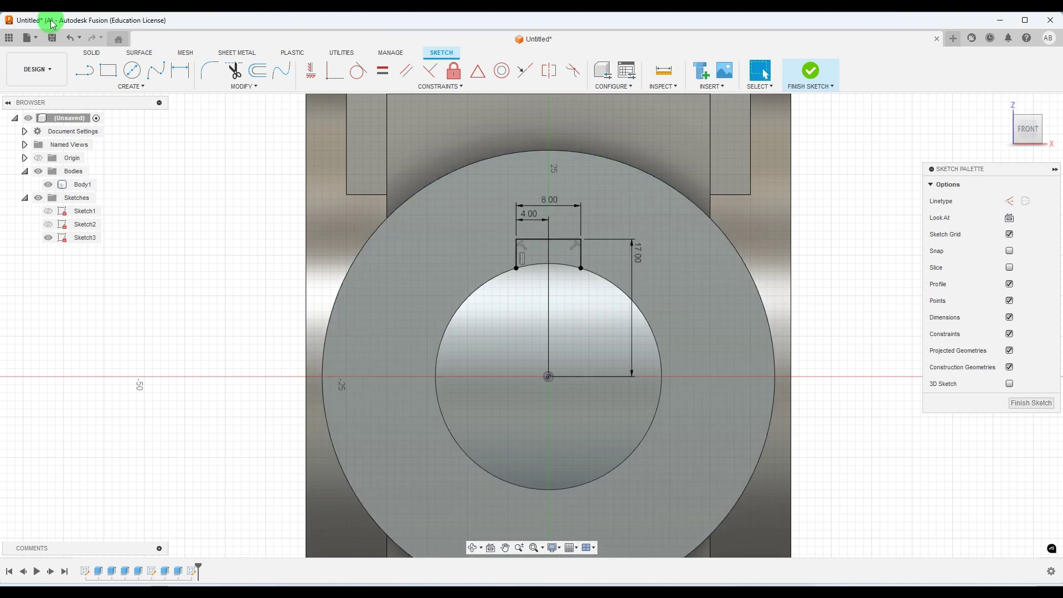
Undo the 14+3 mm value entered for the distance from the bore's centre to the keyway's top line.
{"action": "left_click", "coordinate": [531, 248]}
{"action": "left_click", "coordinate": [576, 258]}
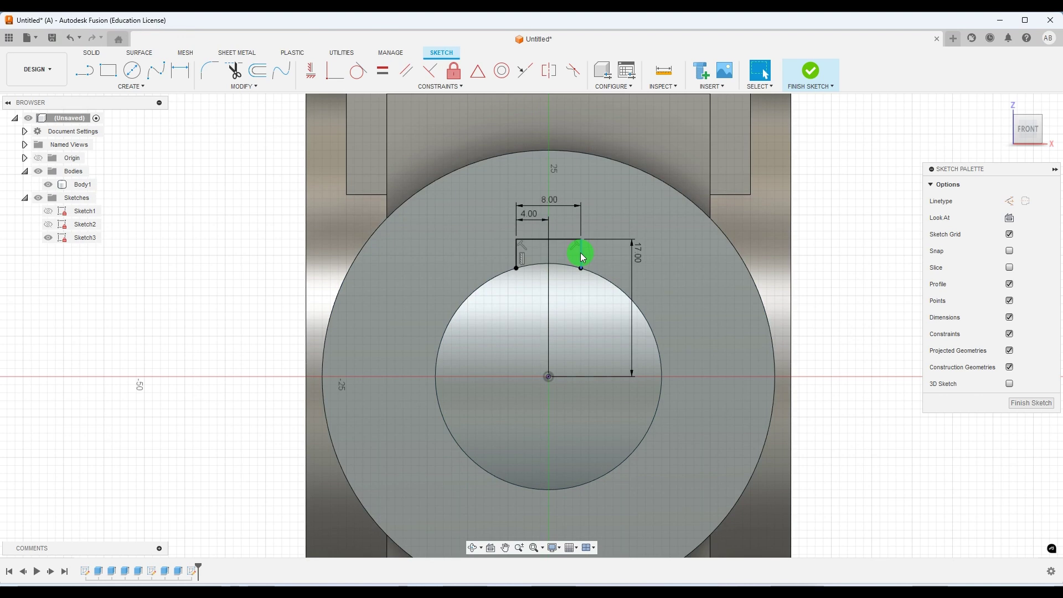
{"action": "left_click", "coordinate": [1045, 585]}
{"action": "left_click", "coordinate": [864, 251]}
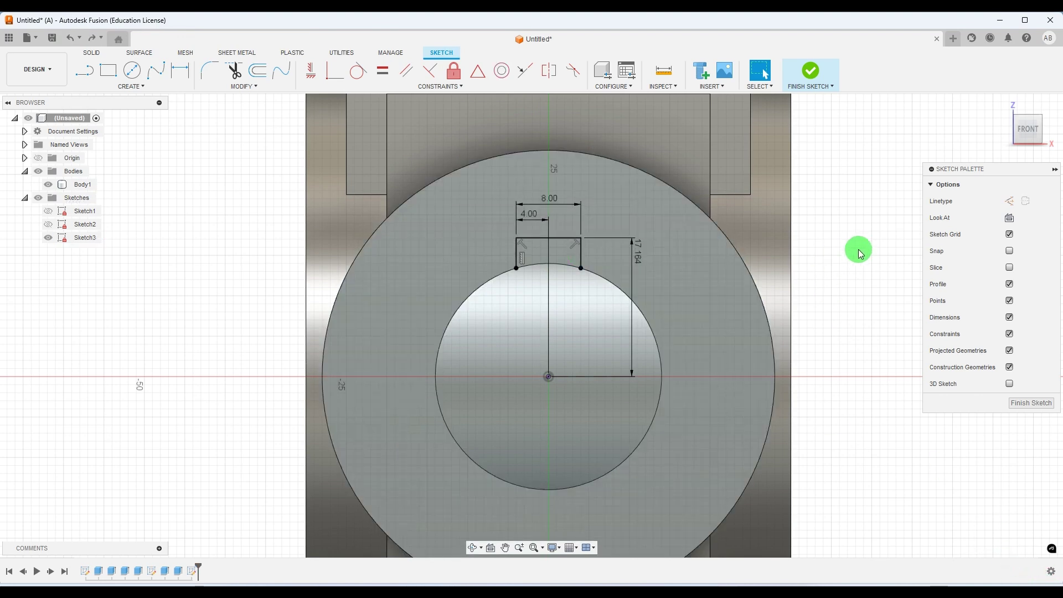
Replace the centre-to-top dimension with a 3 mm length on the keyway's right side line, and finish the sketch.
{"action": "scroll", "coordinate": [526, 264], "scroll_direction": "up", "scroll_amount": 2}
{"action": "left_click", "coordinate": [180, 70]}
{"action": "left_click", "coordinate": [602, 253]}
{"action": "left_click", "coordinate": [651, 250]}
{"action": "type", "text": "3"}
{"action": "key", "text": "Return"}
{"action": "scroll", "coordinate": [443, 194], "scroll_direction": "down", "scroll_amount": 3}
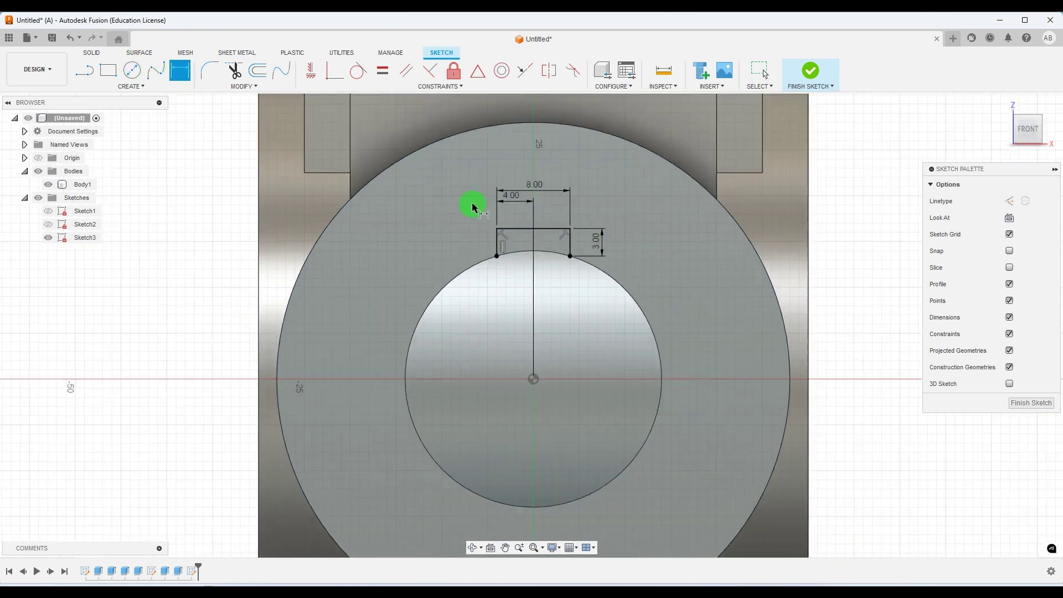
{"action": "left_click", "coordinate": [753, 584]}
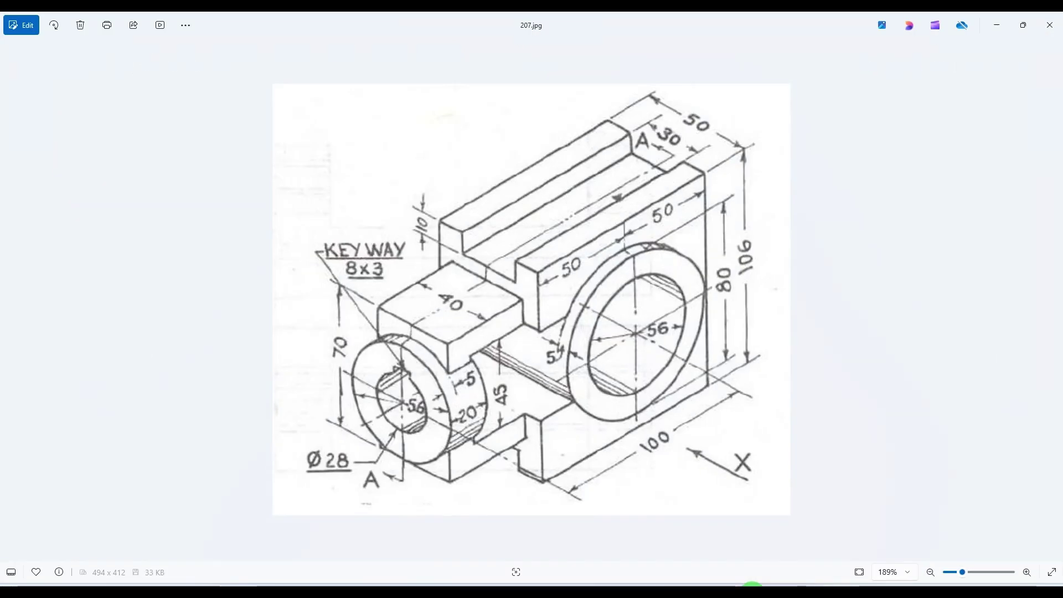
{"action": "left_click", "coordinate": [752, 594]}
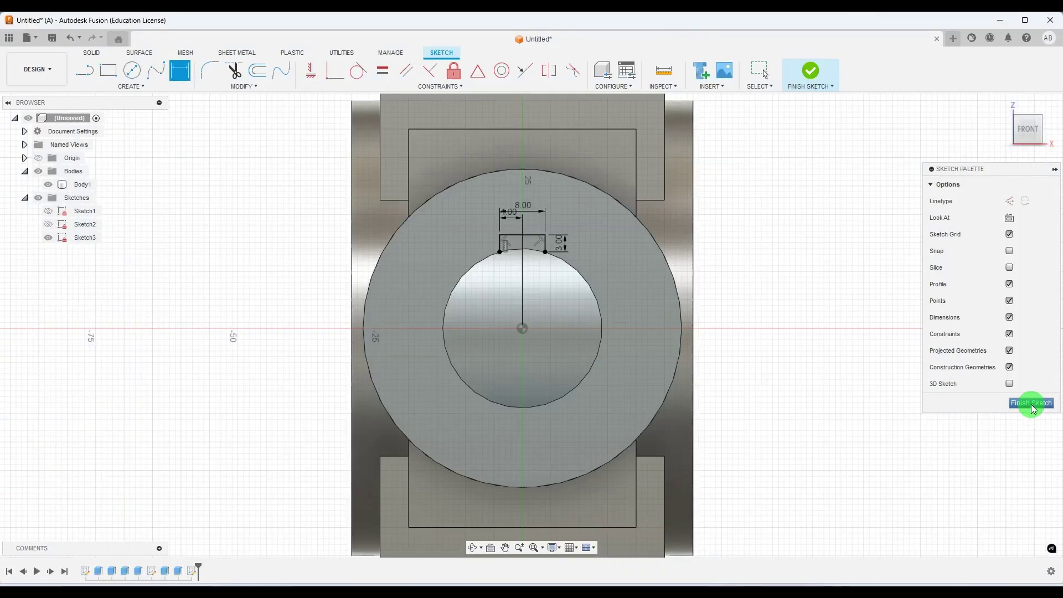
{"action": "left_click", "coordinate": [1031, 403]}
Extrude the keyway profile as a cut through the boss, with its extent set To Object at the inner face of the boss.
{"action": "middle_click_drag", "start_coordinate": [1032, 408], "coordinate": [722, 347], "text": "shift"}
{"action": "left_click", "coordinate": [110, 80]}
{"action": "left_click", "coordinate": [278, 340]}
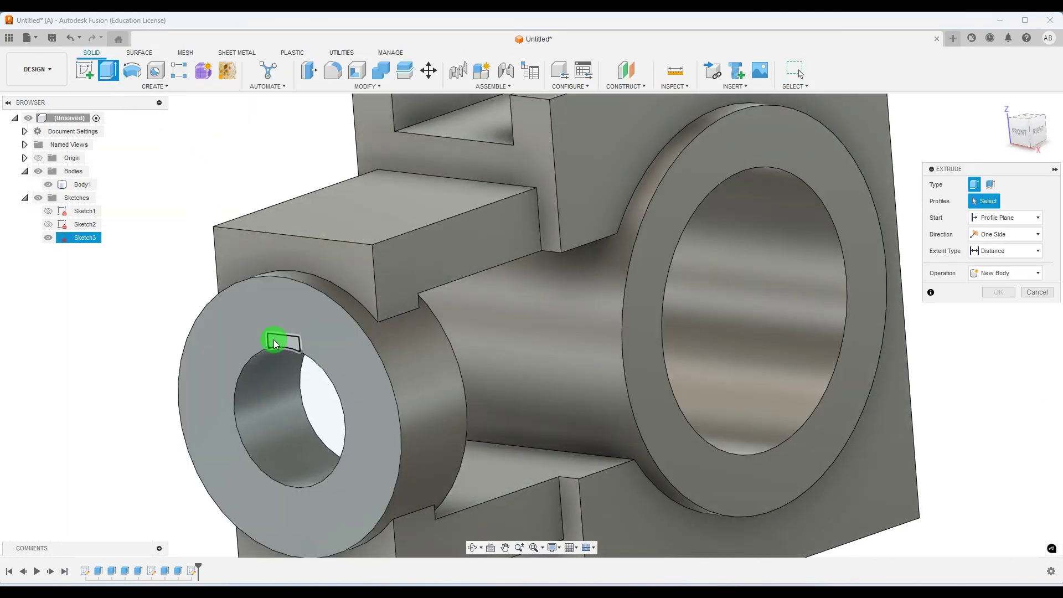
{"action": "left_click_drag", "start_coordinate": [304, 344], "coordinate": [438, 299]}
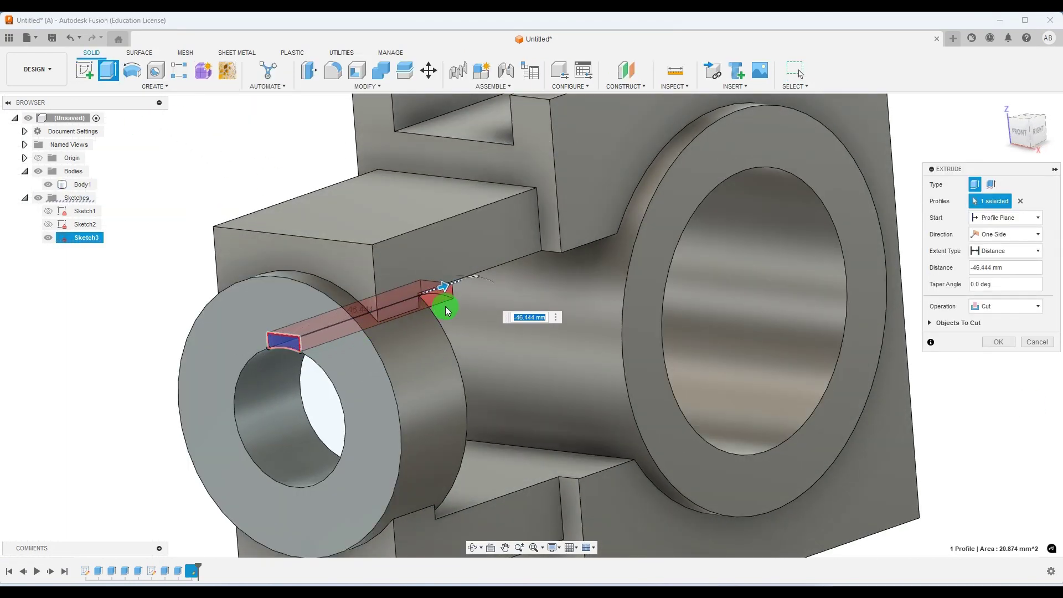
{"action": "left_click", "coordinate": [1036, 251]}
{"action": "left_click", "coordinate": [1015, 281]}
{"action": "middle_click_drag", "start_coordinate": [692, 387], "coordinate": [300, 388], "text": "shift"}
{"action": "left_click", "coordinate": [300, 388]}
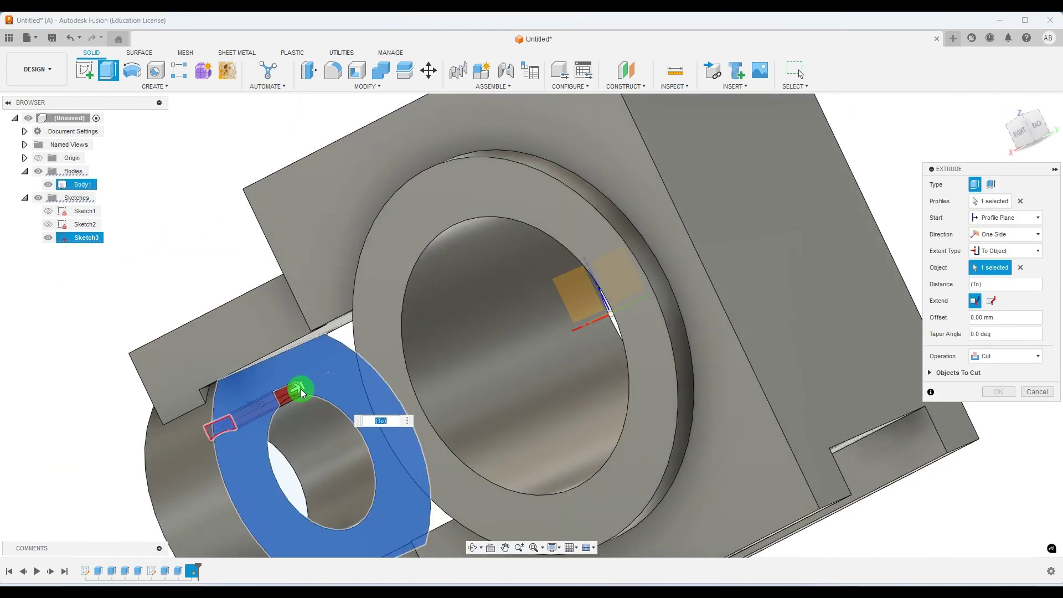
{"action": "left_click", "coordinate": [997, 393]}
Inspect the whole bracket from the side and in the home isometric view.
{"action": "scroll", "coordinate": [668, 326], "scroll_direction": "down", "scroll_amount": 5}
{"action": "middle_click_drag", "start_coordinate": [576, 347], "coordinate": [799, 370], "text": "shift"}
{"action": "scroll", "coordinate": [797, 366], "scroll_direction": "down", "scroll_amount": 1}
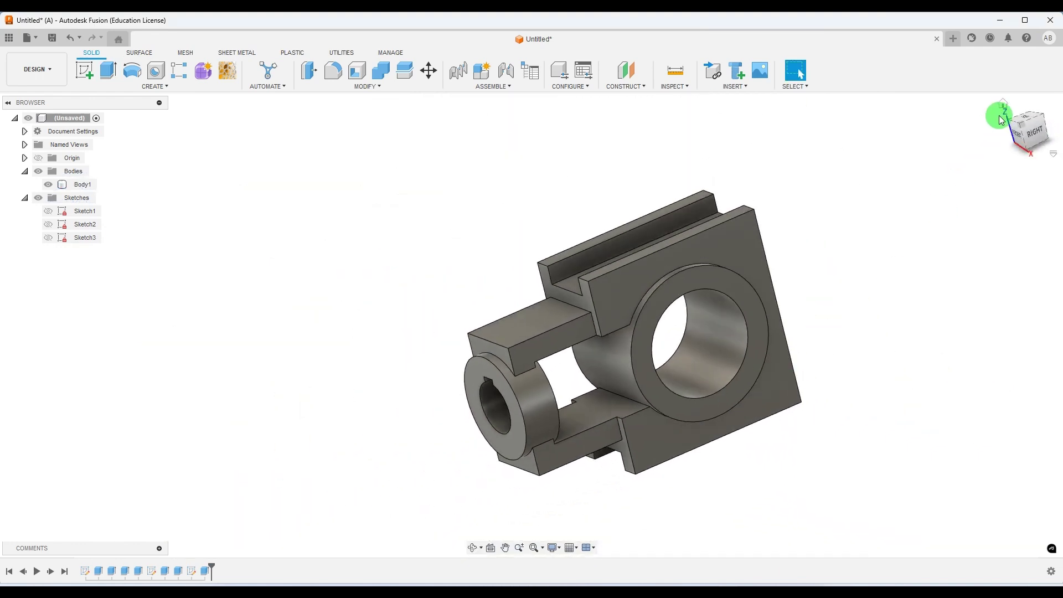
{"action": "left_click", "coordinate": [1002, 104]}
{"action": "scroll", "coordinate": [341, 294], "scroll_direction": "down", "scroll_amount": 2}
{"action": "scroll", "coordinate": [720, 298], "scroll_direction": "up", "scroll_amount": 1}
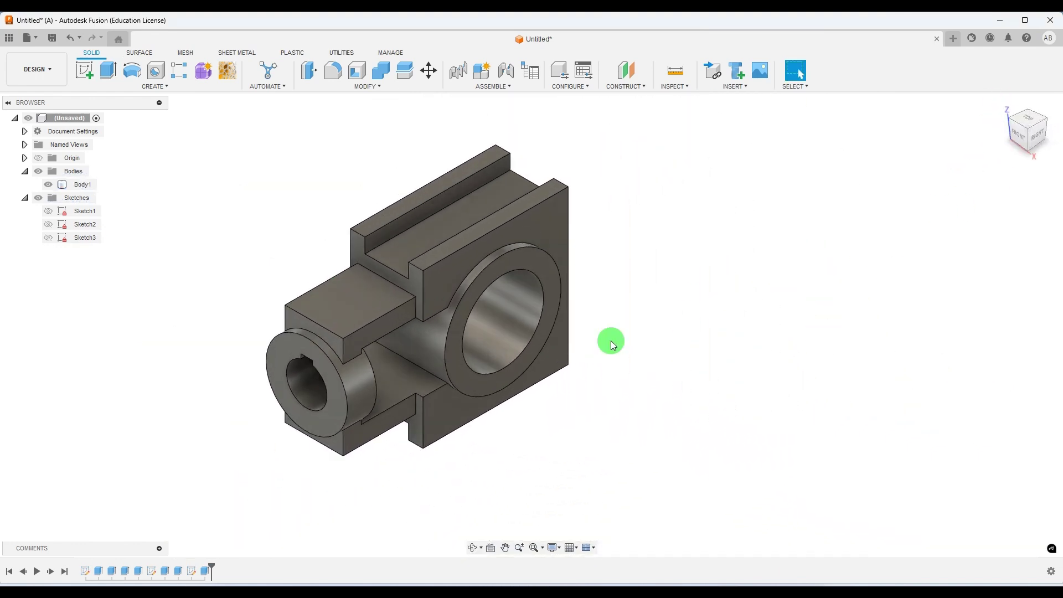
{"action": "scroll", "coordinate": [683, 318], "scroll_direction": "down", "scroll_amount": 2}
{"action": "scroll", "coordinate": [626, 382], "scroll_direction": "up", "scroll_amount": 1}
Place the reference drawing 207.jpg in a narrow window beside the model and compare the bracket with it.
{"action": "left_click", "coordinate": [997, 21]}
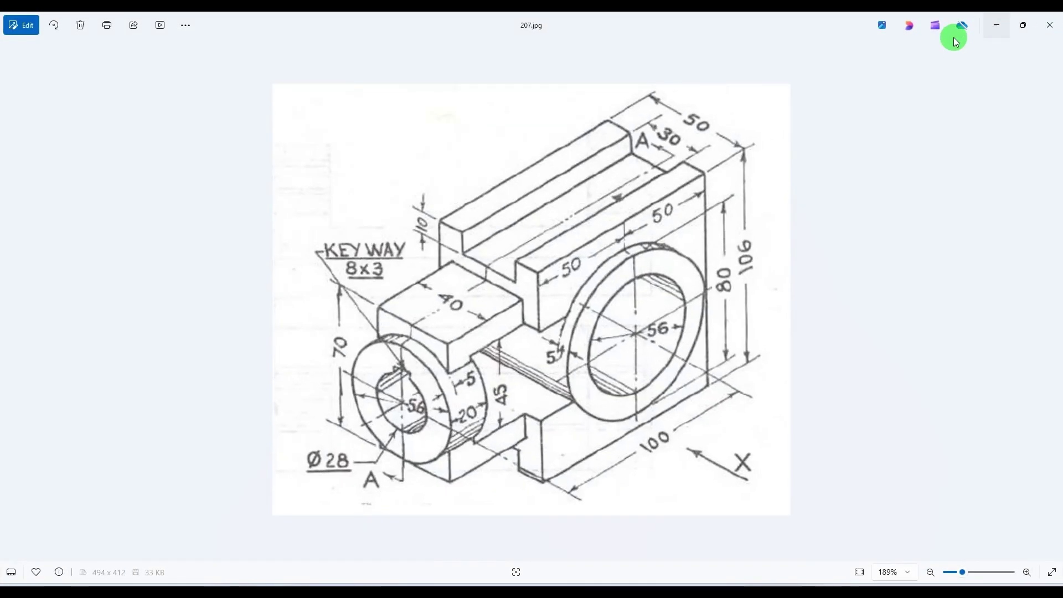
{"action": "left_click", "coordinate": [1021, 31]}
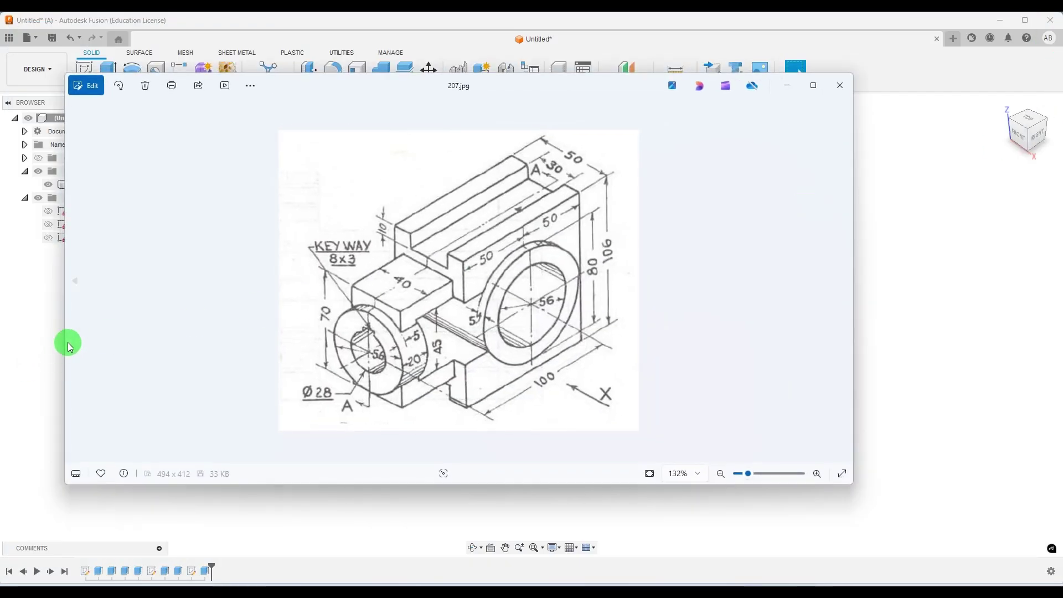
{"action": "left_click_drag", "start_coordinate": [66, 343], "coordinate": [545, 322]}
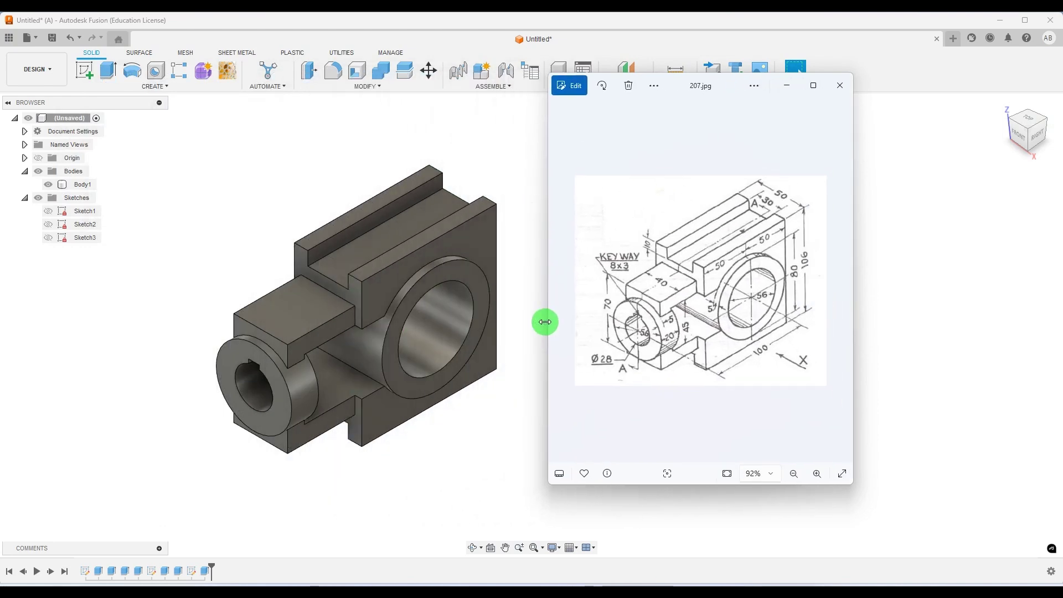
{"action": "scroll", "coordinate": [333, 355], "scroll_direction": "down", "scroll_amount": 2}
{"action": "scroll", "coordinate": [362, 393], "scroll_direction": "up", "scroll_amount": 3}
{"action": "middle_click_drag", "start_coordinate": [362, 393], "coordinate": [491, 401], "text": "shift"}
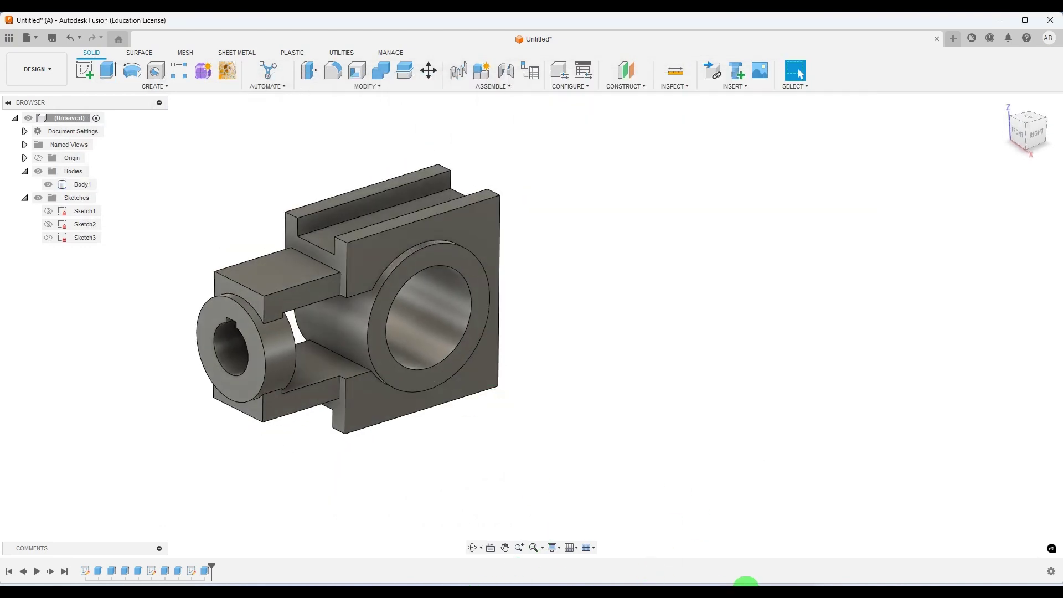
{"action": "left_click", "coordinate": [756, 584]}
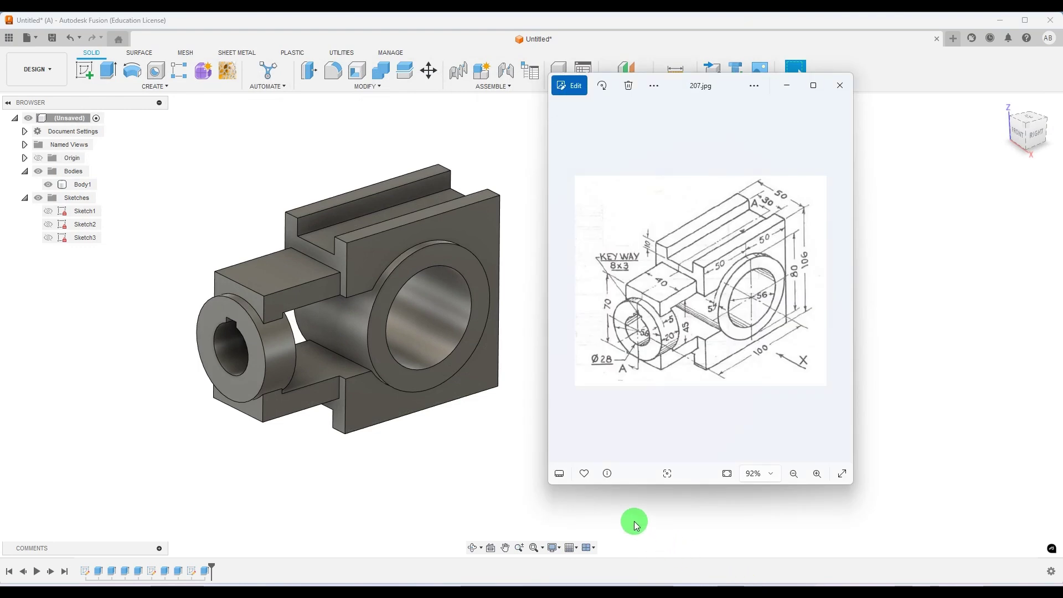